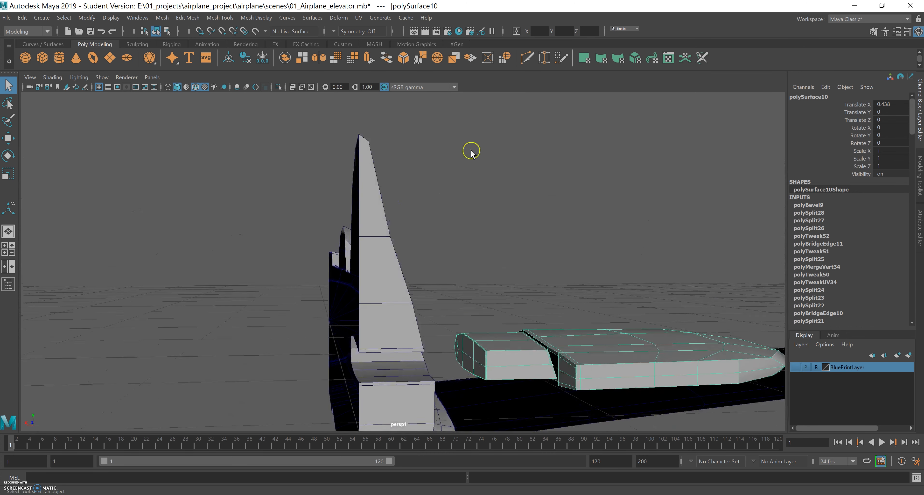
click(526, 59)
alt+drag(374, 185, 354, 193)
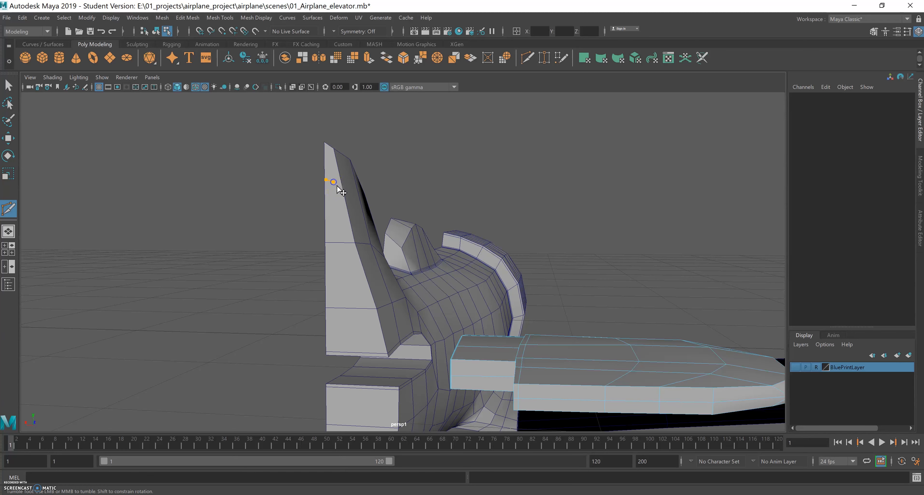
click(338, 243)
key(ctrl+z)
alt+drag(343, 239, 357, 227)
key(q)
Step: Start a Multi-Cut on the tail fin's rear face from the centre edge near the tip, inwards, and down to the first horizontal edge
click(326, 186)
right_click(317, 203)
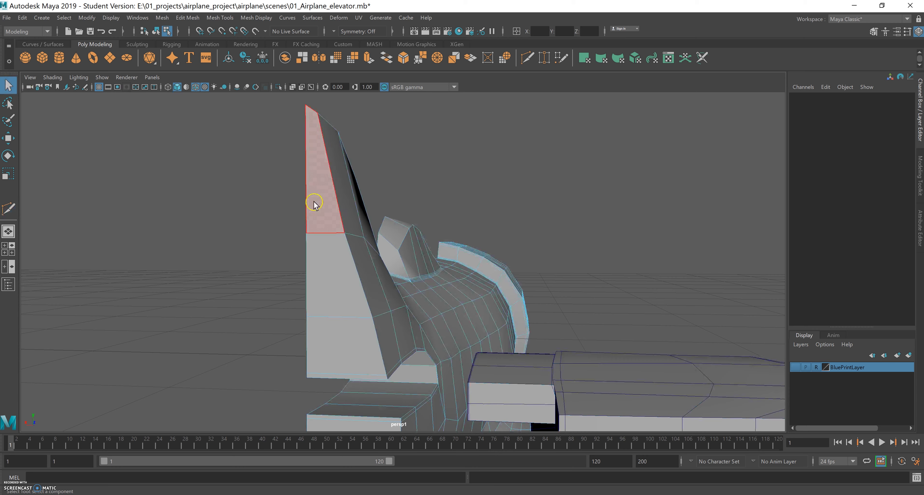
click(340, 195)
alt+drag(353, 192, 326, 203)
right_drag(326, 202, 329, 179)
alt+drag(337, 204, 390, 204)
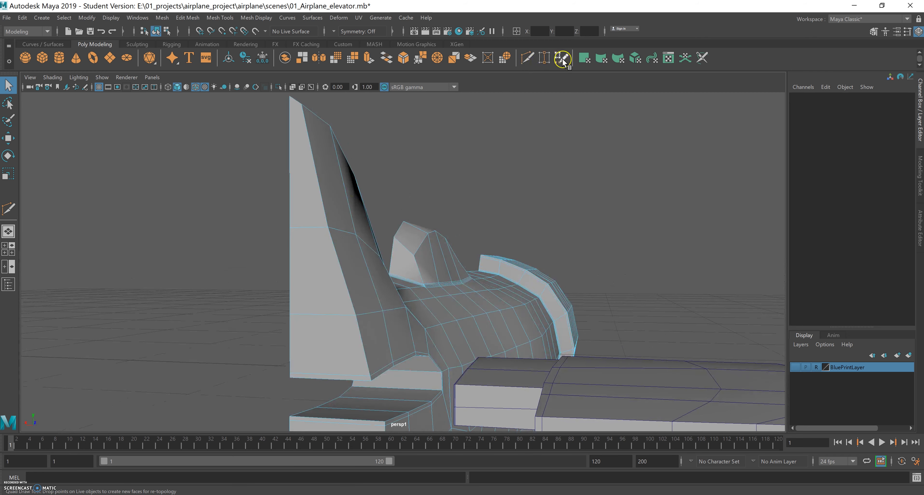
click(385, 102)
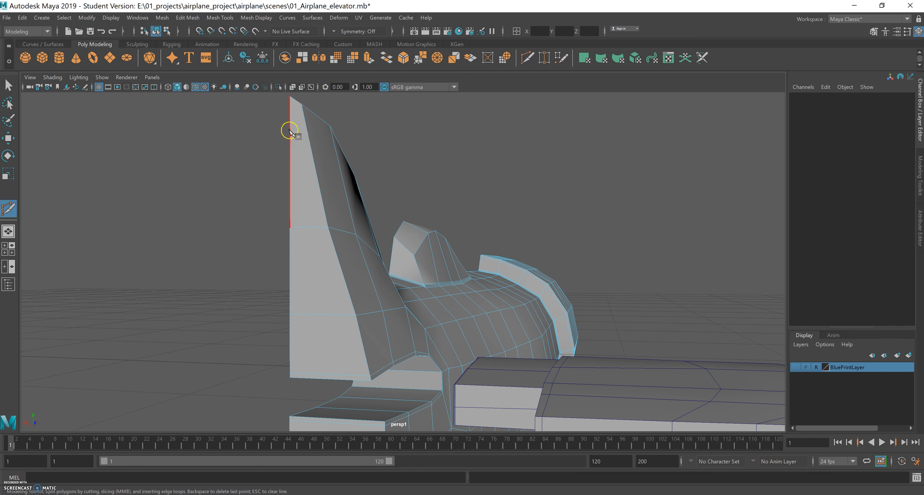
click(290, 128)
click(301, 135)
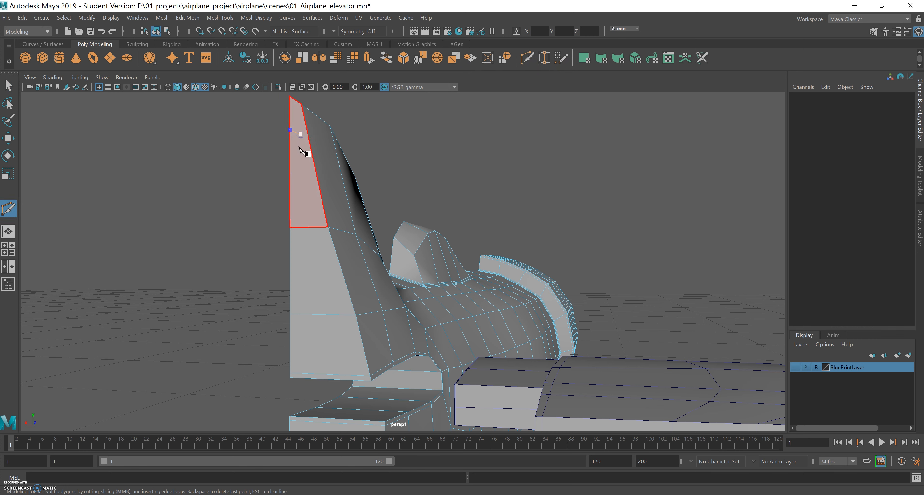
click(308, 228)
Step: Continue the cut down the fin's rear face parallel to the centre edge, turn back to that edge just above the base, and commit it
alt+middle_drag(357, 270, 389, 199)
alt+drag(390, 198, 397, 201)
click(359, 245)
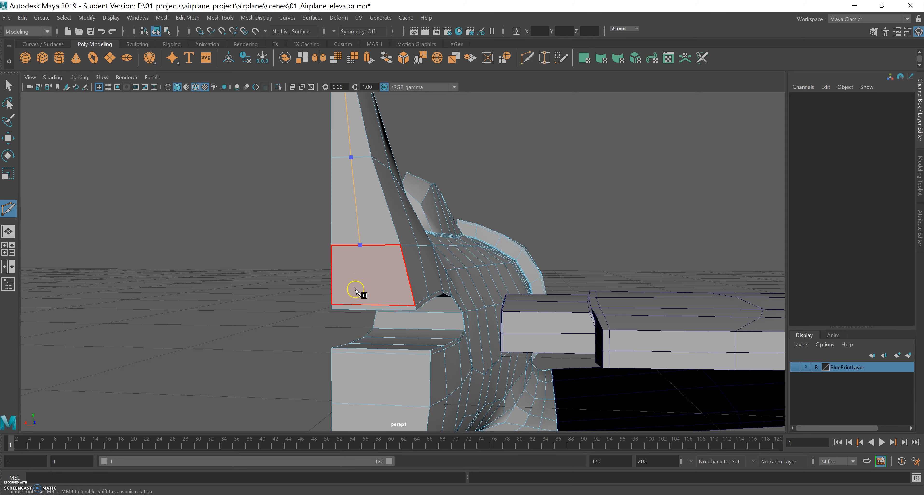
key(ctrl+z)
click(352, 246)
click(350, 289)
click(331, 292)
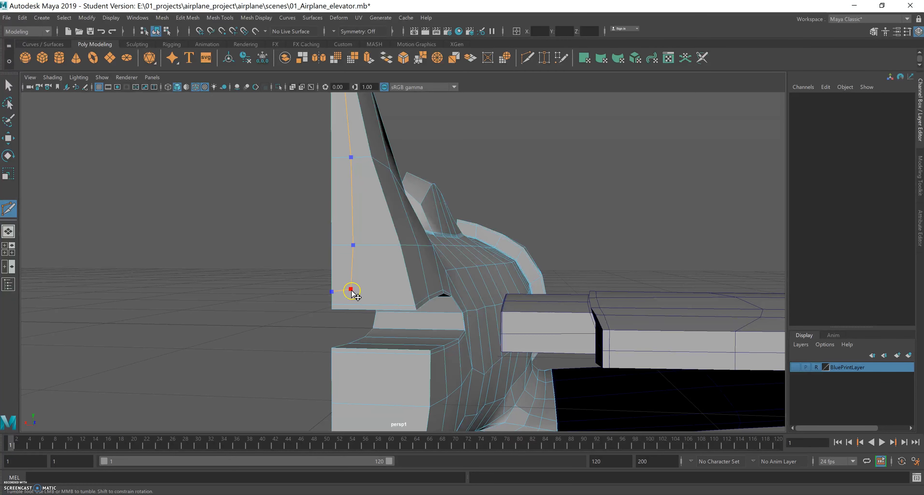
click(414, 305)
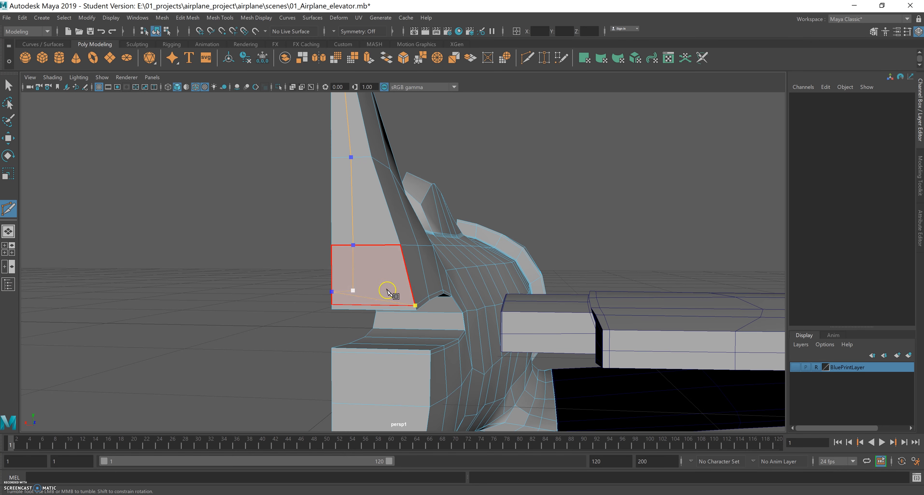
key(Return)
click(8, 85)
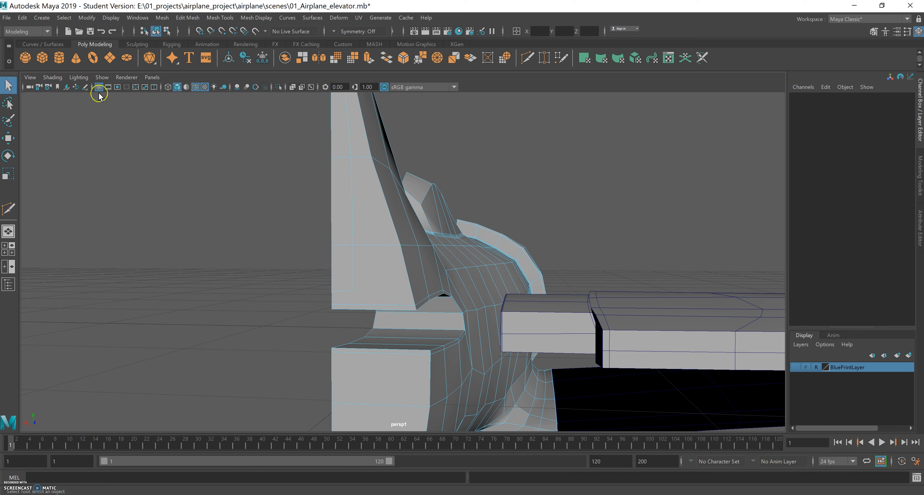
Step: Cut a diagonal edge from the lower inner corner of the new strip to the bottom outer corner of the fin's rear face
click(526, 57)
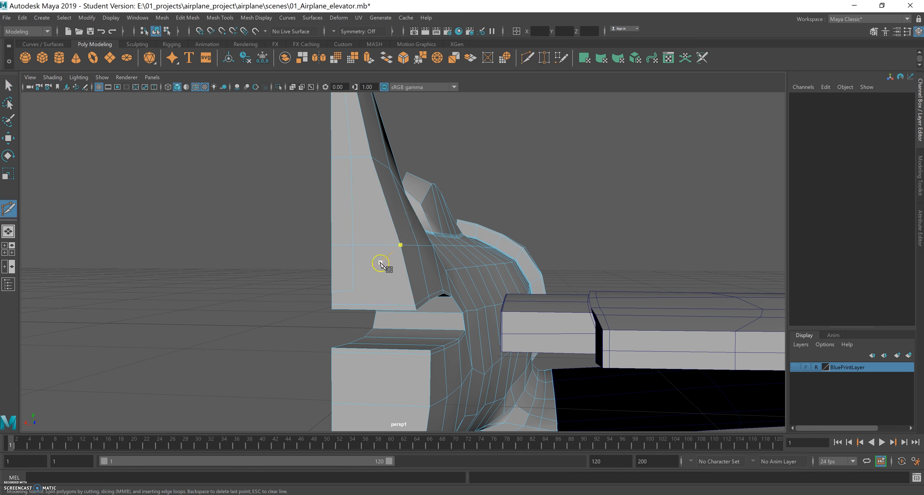
click(352, 290)
click(415, 306)
Step: Cut another diagonal edge from the strip's upper inner corner to the outer corner at the fin's tip, and leave Multi-Cut
alt+middle_drag(366, 106, 366, 252)
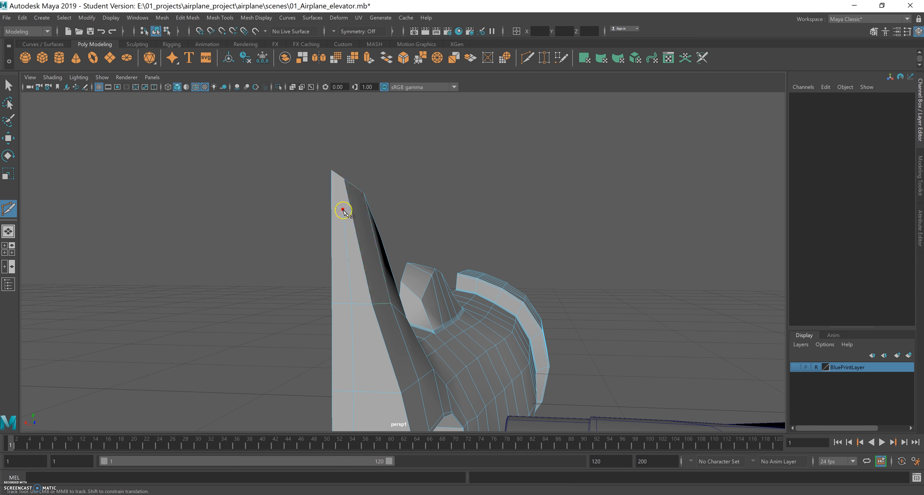
key(ctrl+z)
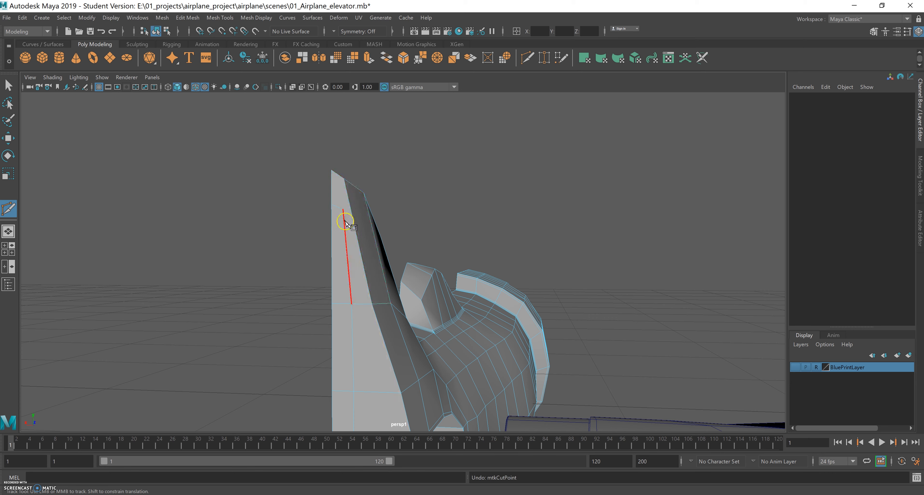
click(343, 210)
click(343, 210)
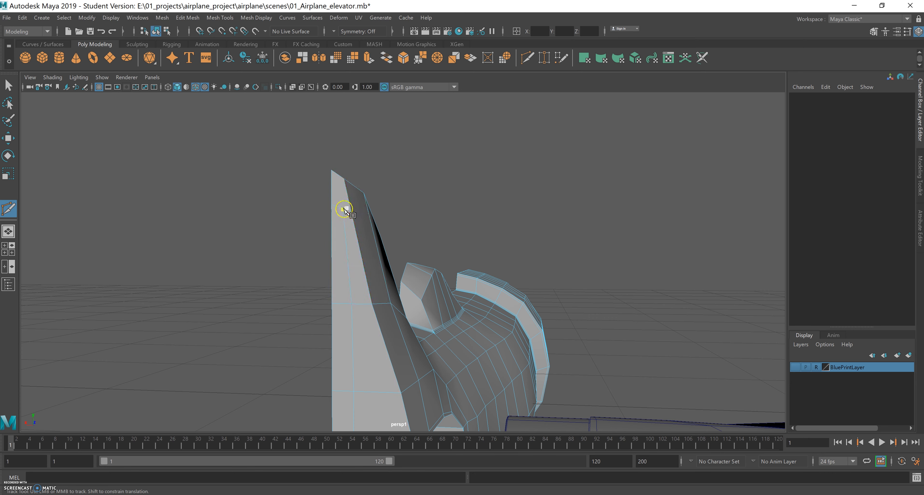
click(335, 180)
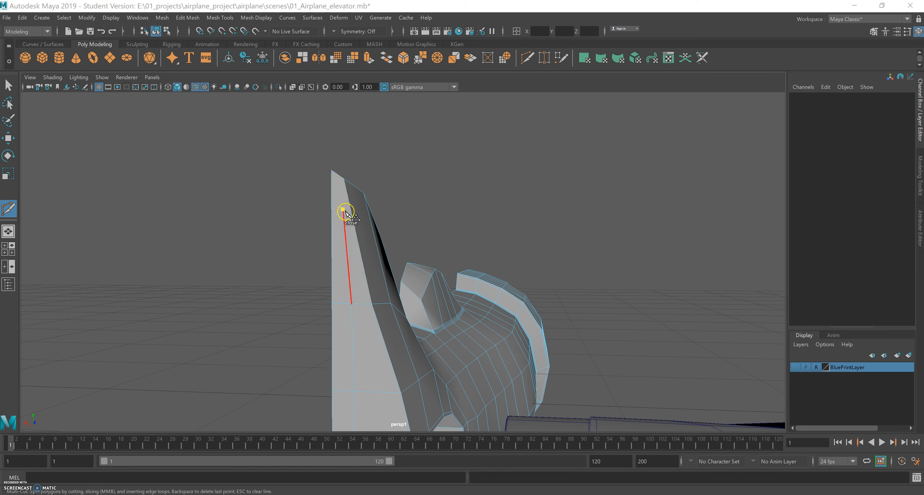
click(343, 179)
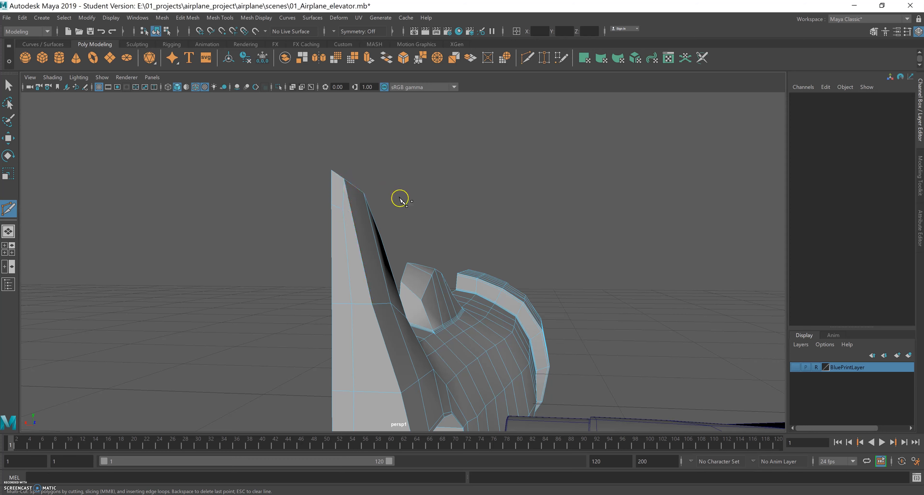
click(9, 85)
Step: Extrude the three strip faces beside the centre edge of the fin's rear inward with a Local Translate Z of 0.211
alt+drag(414, 233, 398, 208)
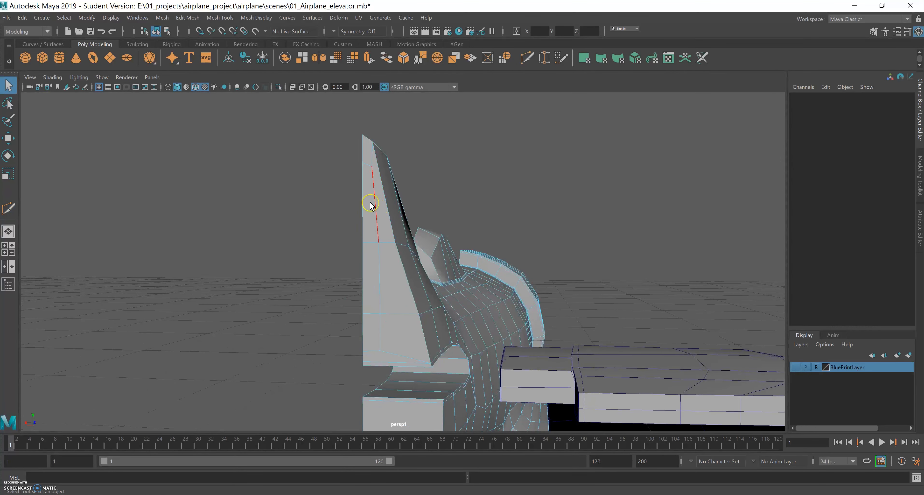
right_drag(370, 204, 376, 229)
click(368, 212)
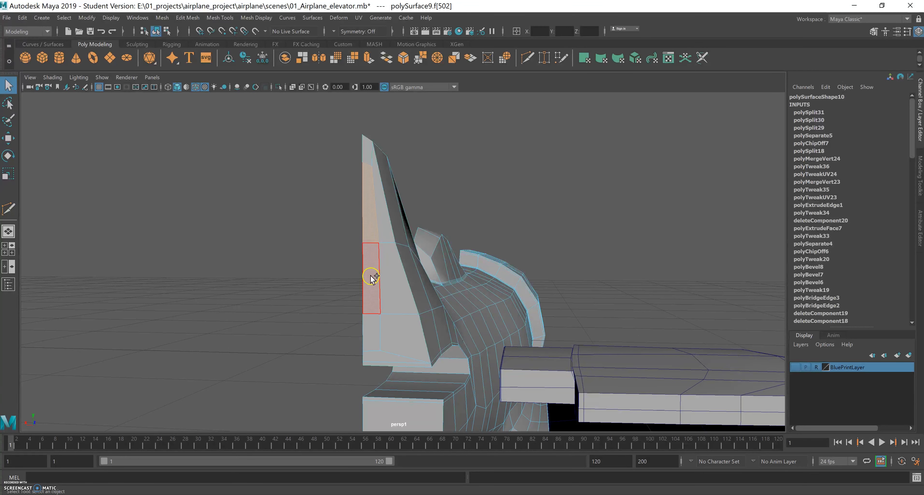
shift+click(371, 276)
shift+click(372, 325)
alt+drag(418, 271, 432, 258)
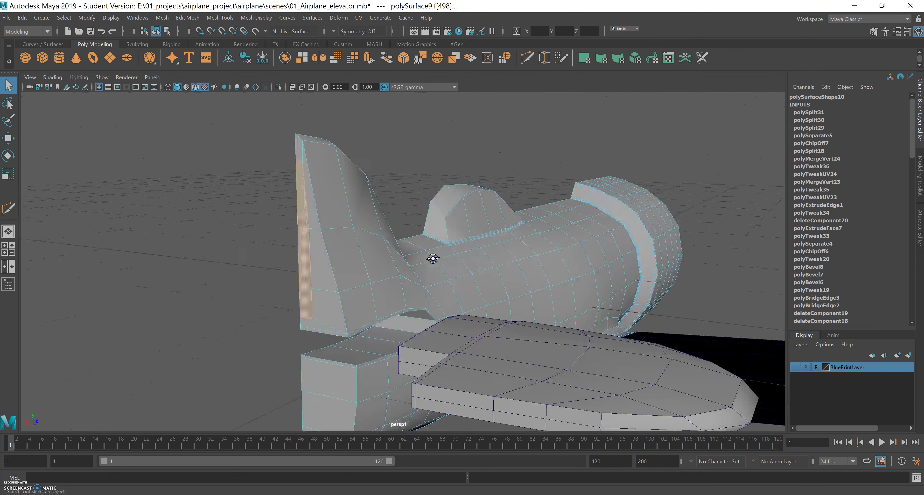
click(368, 59)
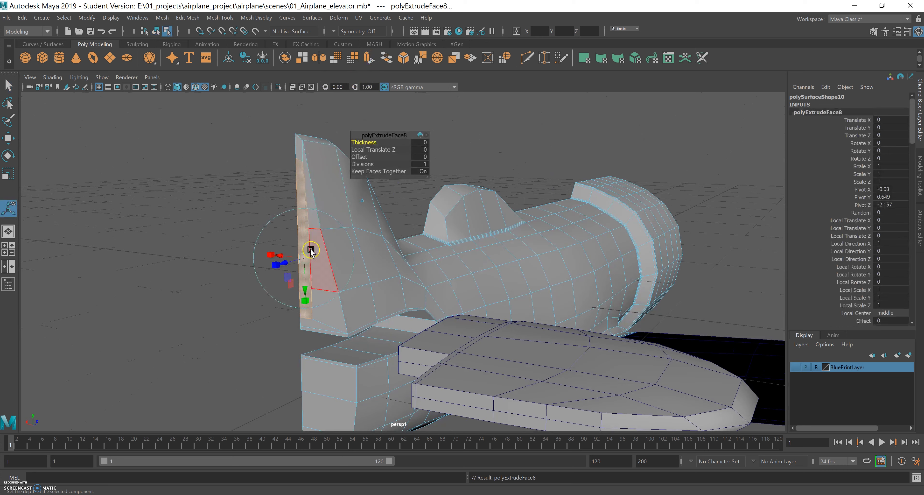
alt+drag(283, 277, 470, 264)
drag(697, 220, 708, 224)
mouse_move(651, 264)
alt+mouse_down()
mouse_move(576, 273)
mouse_move(645, 266)
alt+mouse_up()
alt+right_drag(610, 260, 470, 250)
mouse_move(470, 250)
alt+mouse_down()
mouse_move(480, 252)
mouse_move(406, 257)
mouse_move(472, 250)
alt+mouse_up()
drag(705, 226, 412, 274)
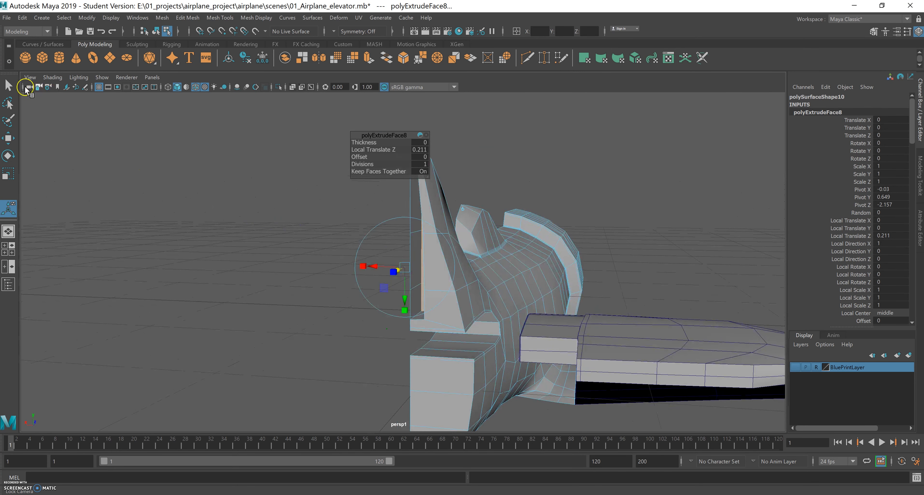
click(8, 85)
Step: Delete the three side faces that the extrusion left along the fin's open centre plane
click(359, 251)
alt+drag(358, 251, 517, 199)
click(517, 199)
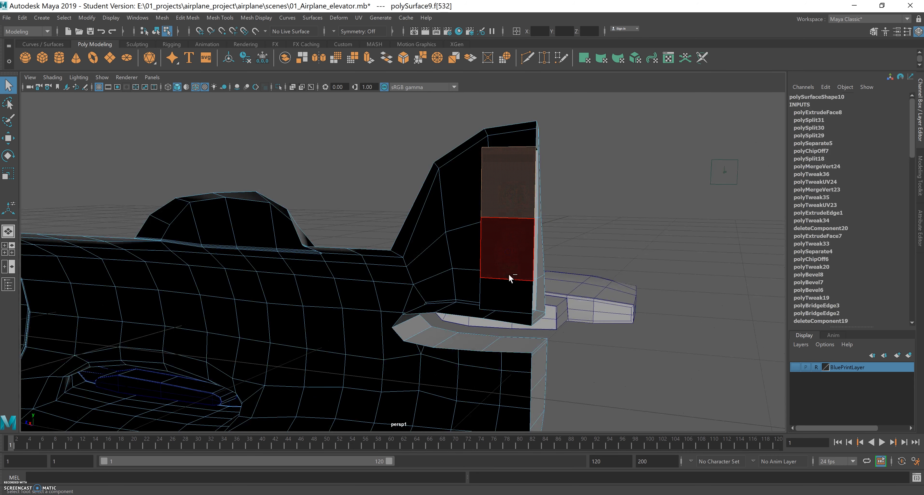
ctrl+shift+click(508, 263)
ctrl+shift+click(520, 292)
key(Delete)
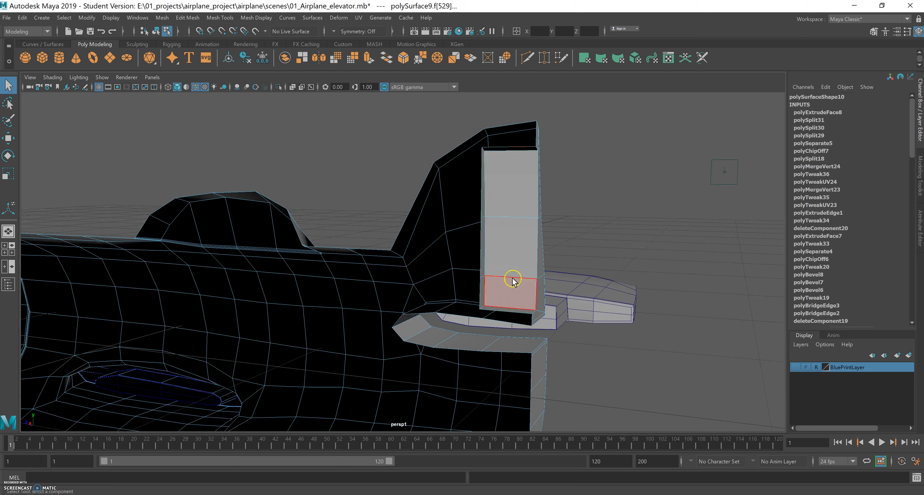
alt+drag(505, 268, 479, 286)
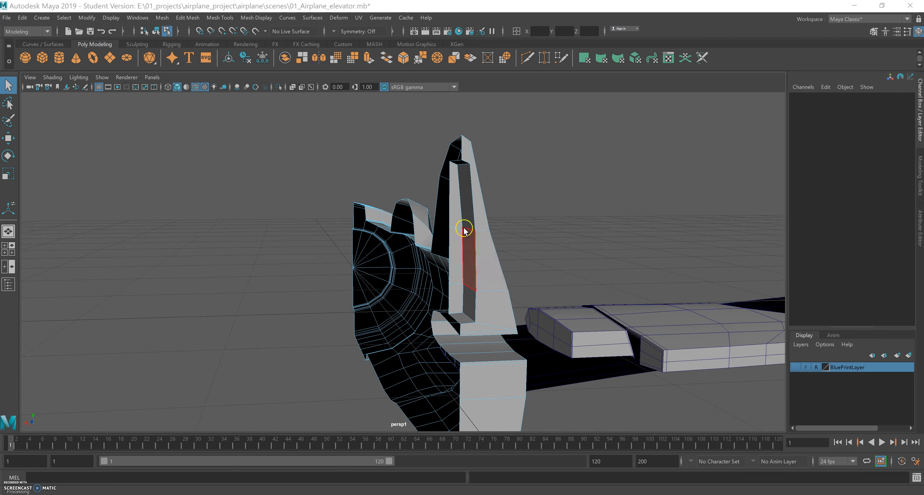
Step: Extrude the three back faces of the fin's recess with an Offset of 0.01
click(453, 255)
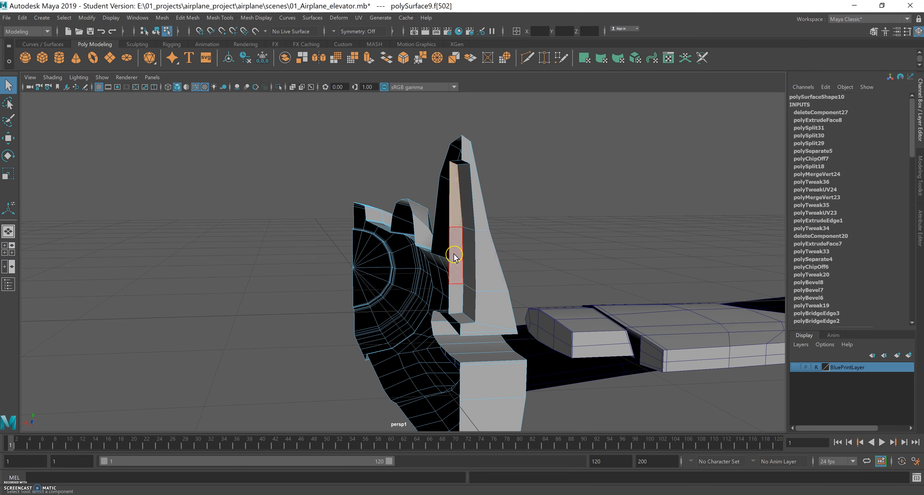
shift+click(455, 255)
shift+click(458, 299)
alt+drag(462, 284, 428, 276)
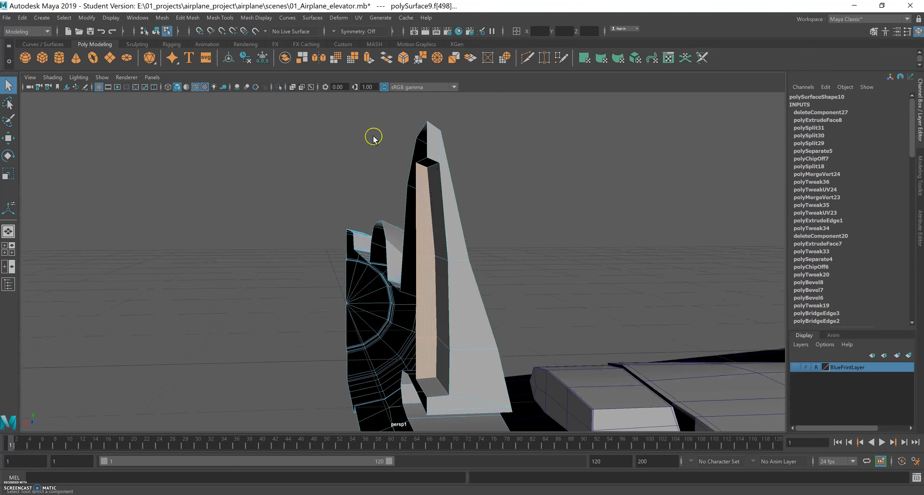
click(367, 58)
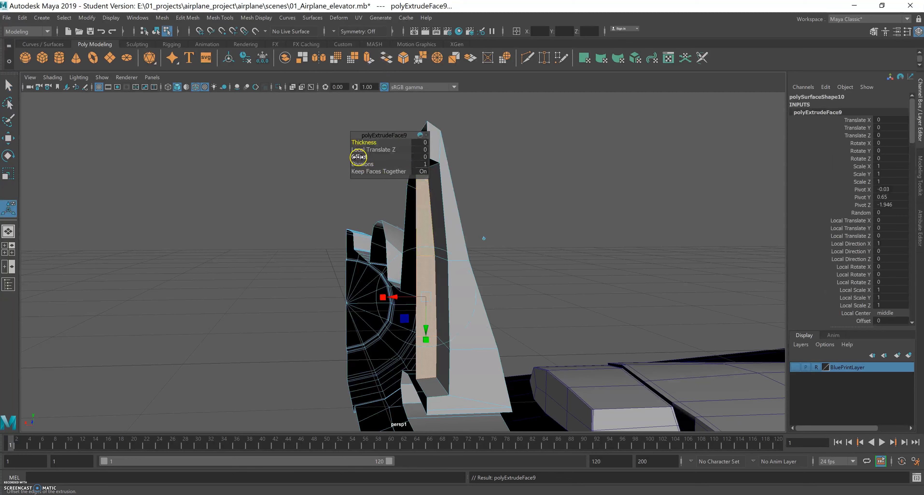
drag(357, 157, 358, 157)
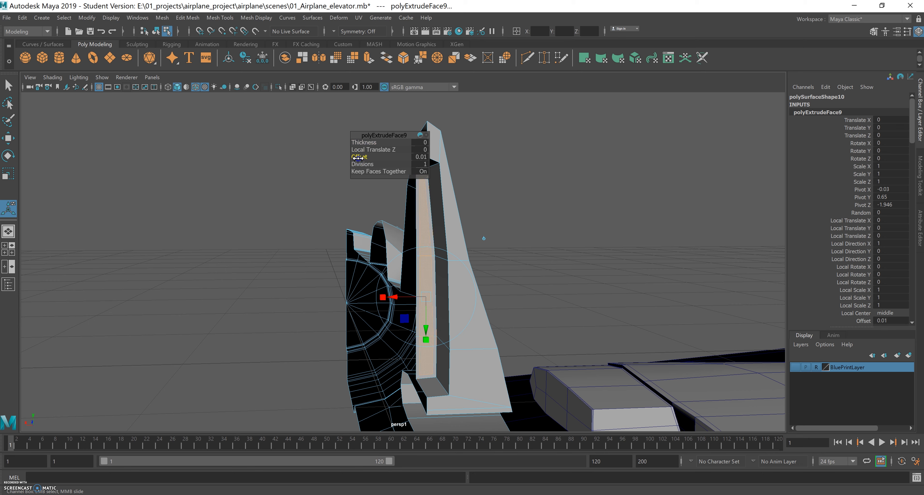
drag(358, 157, 360, 158)
click(361, 157)
drag(361, 157, 361, 157)
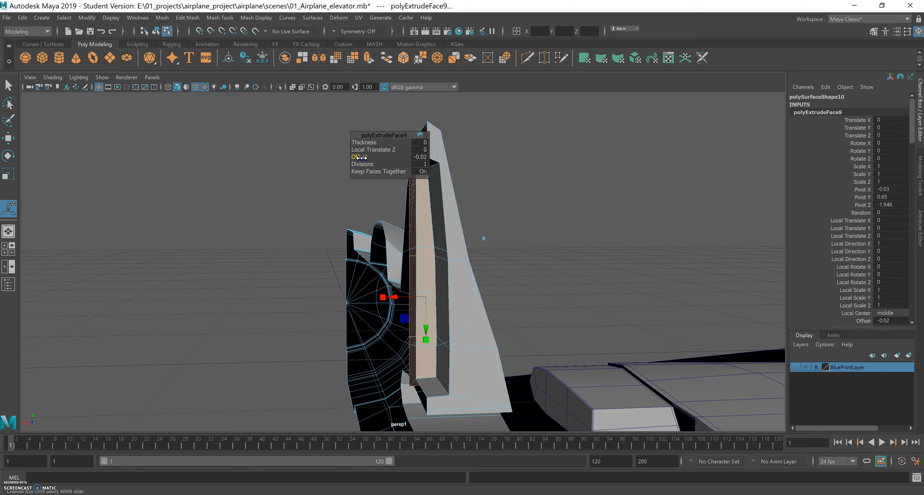
drag(360, 157, 363, 158)
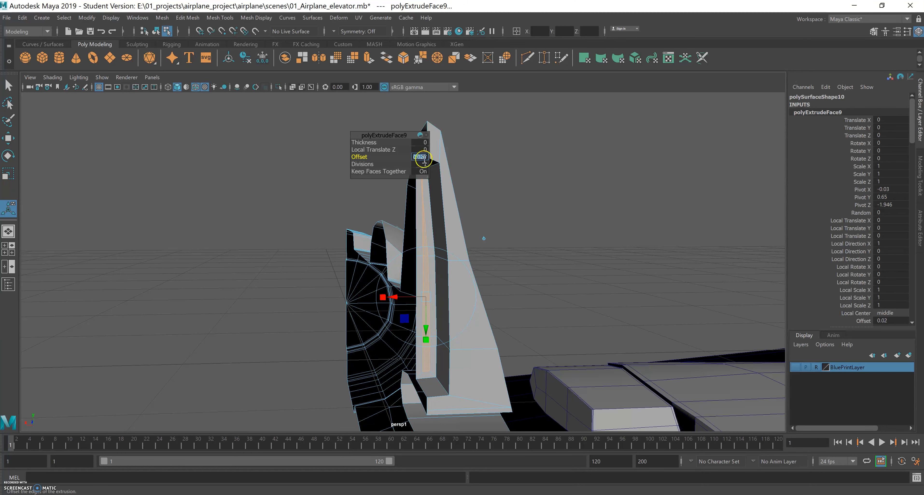
text(1)
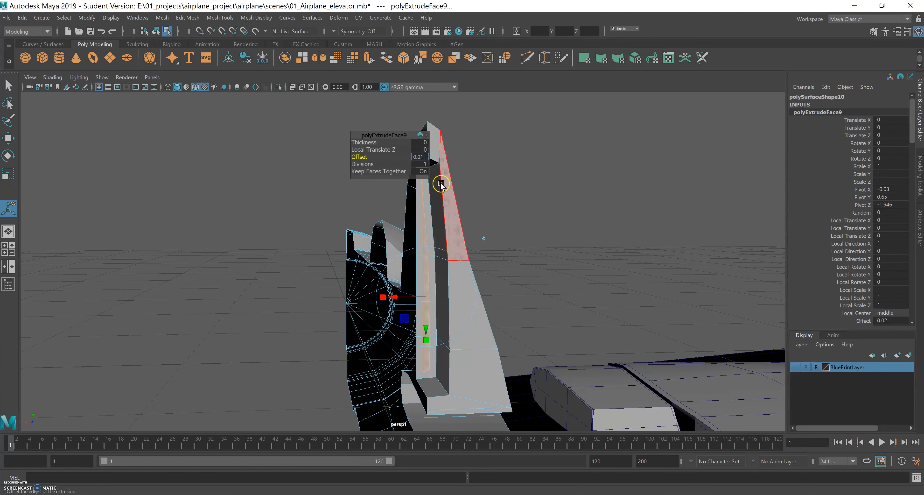
key(Return)
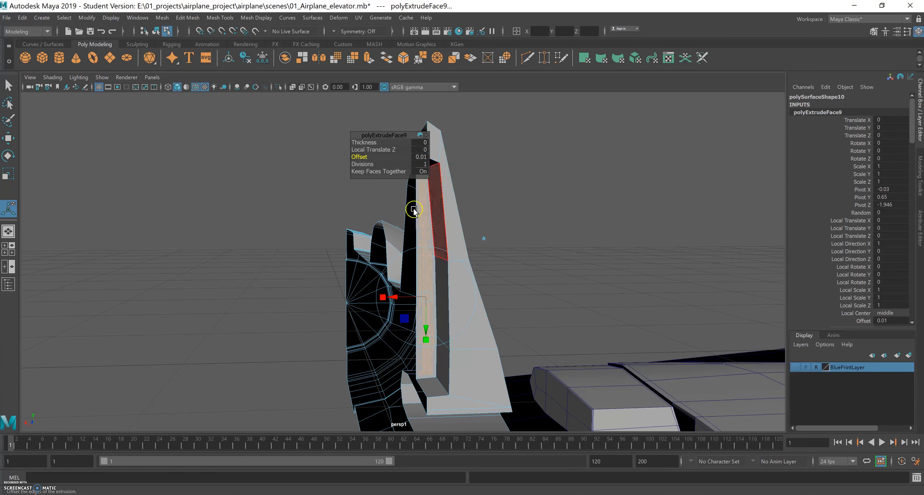
Step: Delete the narrow offset border faces running along the centre side of the recess's back
alt+right_drag(354, 222, 573, 264)
alt+drag(573, 263, 452, 301)
click(416, 276)
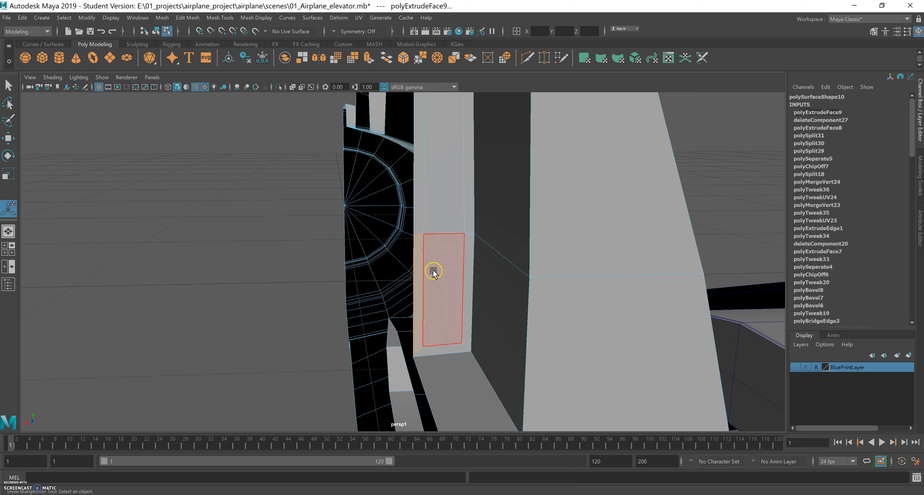
key(f)
double_click(420, 271)
mouse_move(435, 261)
alt+mouse_down()
mouse_move(460, 255)
mouse_move(449, 363)
mouse_move(411, 243)
mouse_move(437, 291)
mouse_move(443, 257)
alt+mouse_up()
click(438, 248)
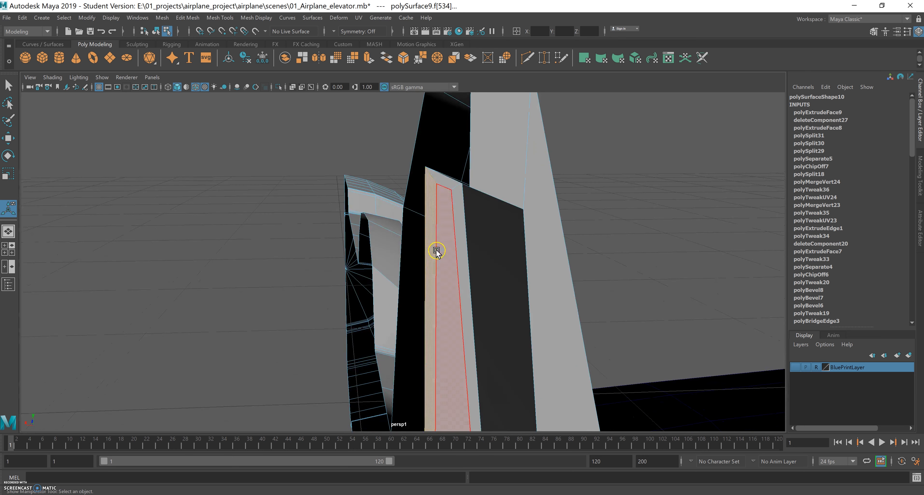
key(Delete)
alt+drag(433, 252, 460, 286)
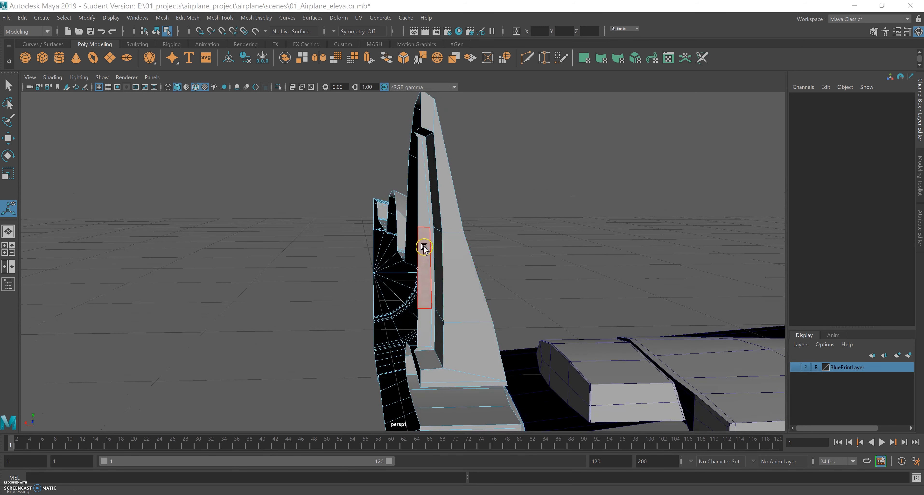
Step: Move the centre-side edges of the recess's back onto the centre plane by setting their X position to 0
right_drag(436, 243, 438, 215)
alt+drag(432, 179, 412, 185)
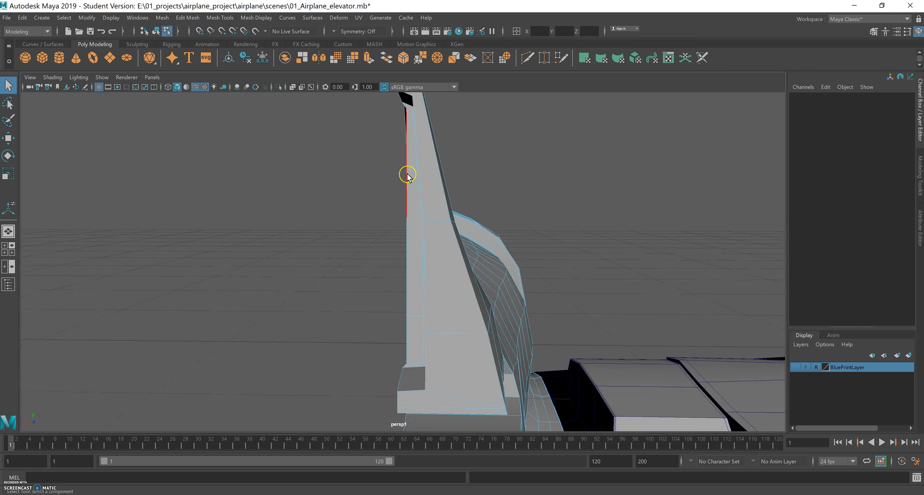
click(409, 179)
shift+click(411, 333)
click(437, 293)
mouse_move(447, 277)
alt+mouse_down()
mouse_move(476, 274)
mouse_move(456, 274)
alt+mouse_up()
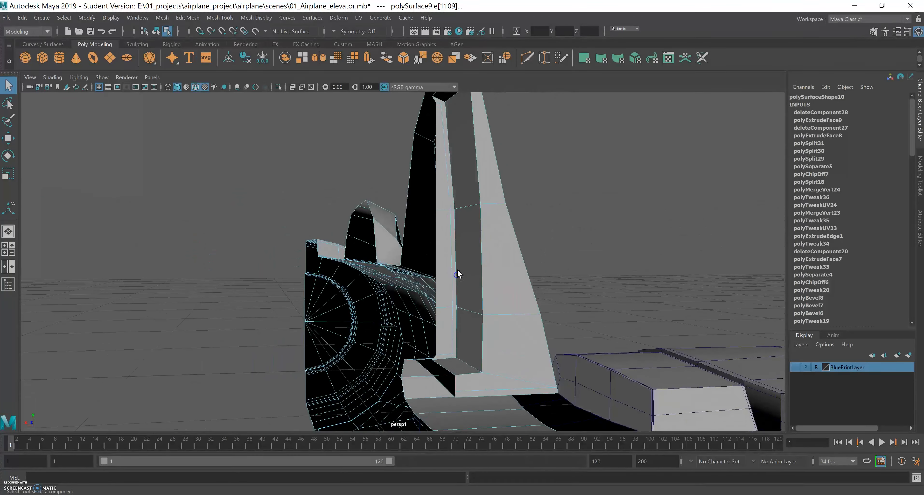
alt+right_drag(457, 270, 395, 255)
alt+middle_drag(424, 237, 409, 269)
alt+drag(409, 270, 426, 257)
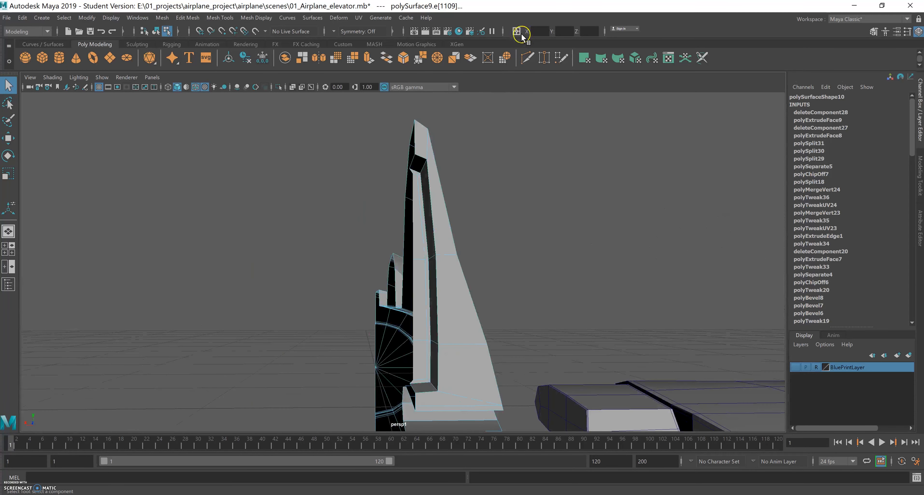
click(534, 33)
text(0)
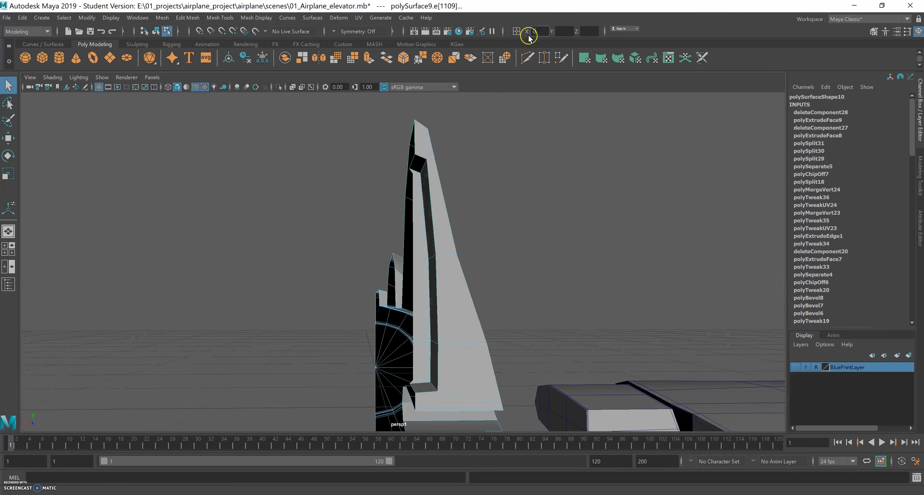
key(Return)
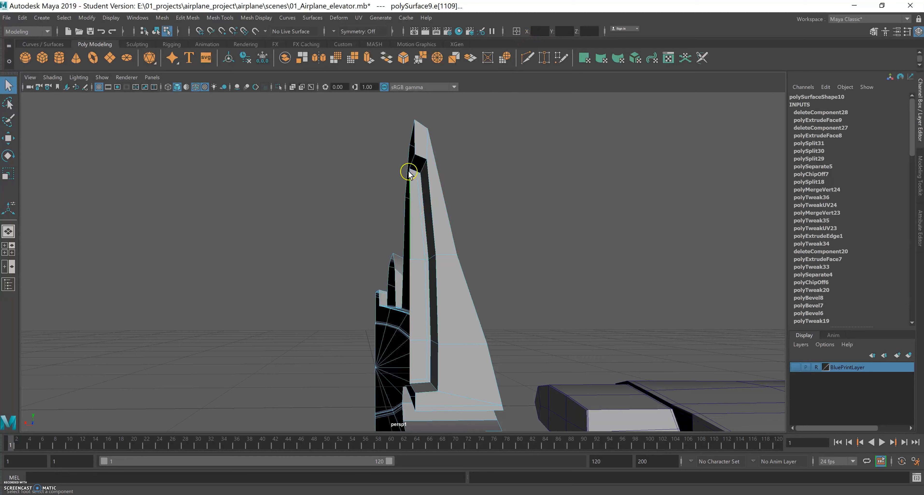
Step: Insert supporting edge loops with Multi-Cut around the fin's recess, close to its upper end and its outer side
alt+drag(450, 320, 440, 273)
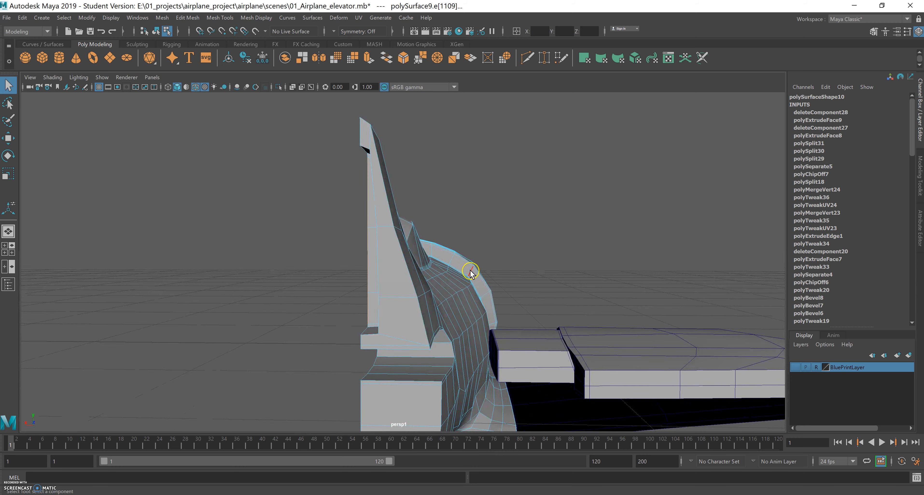
alt+drag(411, 268, 441, 288)
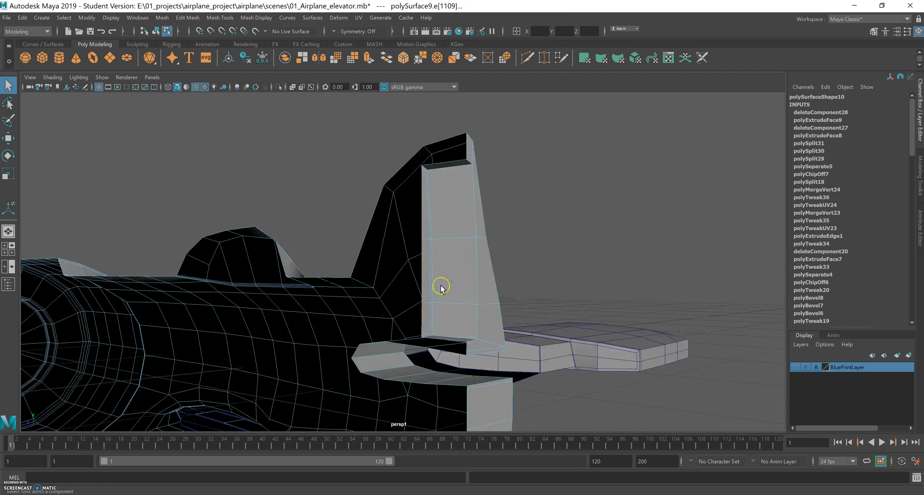
alt+right_drag(441, 287, 538, 264)
mouse_move(537, 265)
alt+mouse_down()
mouse_move(542, 276)
mouse_move(533, 275)
alt+mouse_up()
click(527, 58)
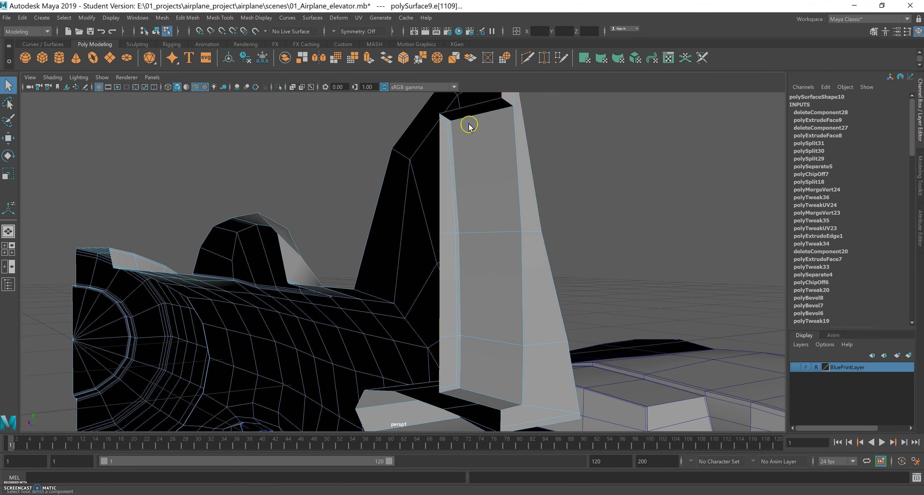
ctrl+click(455, 122)
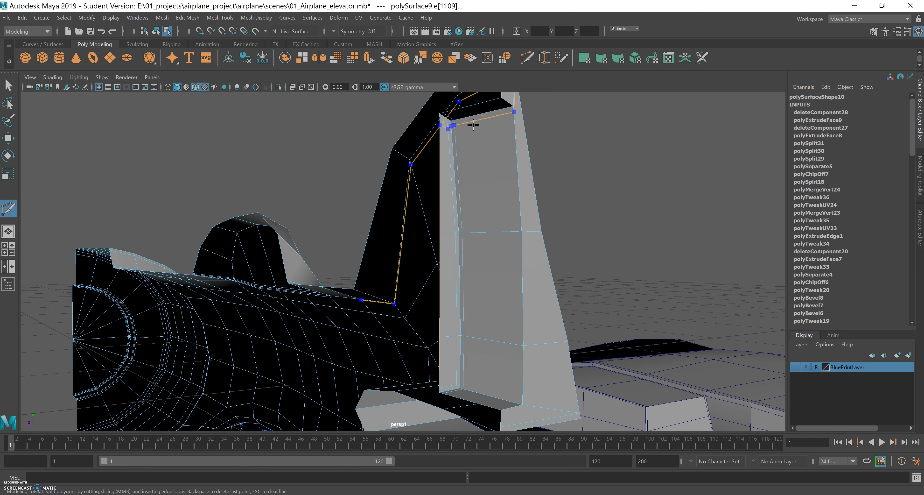
ctrl+click(516, 233)
ctrl+click(517, 232)
ctrl+click(527, 231)
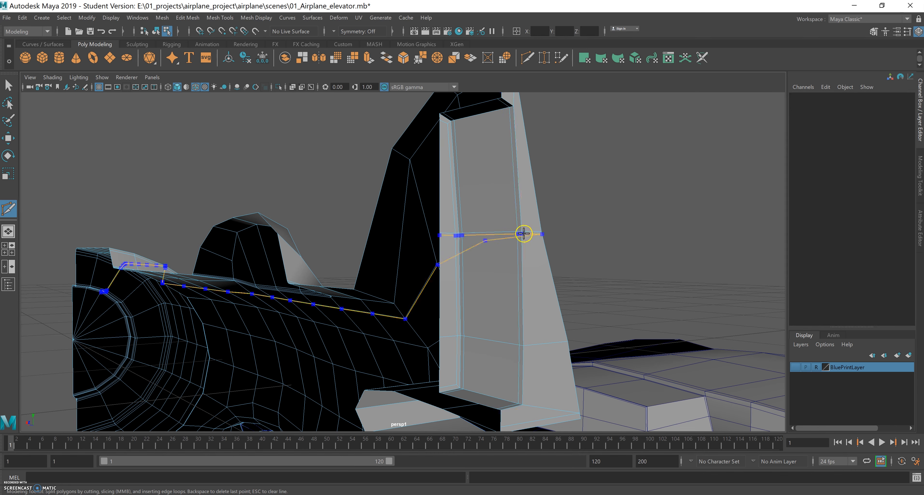
ctrl+click(525, 233)
click(515, 285)
right_click(515, 270)
Step: Check the fin and its recess in smooth preview from several angles and return to the unsmoothed display
alt+drag(515, 271, 360, 238)
scroll(360, 238, up, 1)
alt+middle_drag(229, 226, 273, 257)
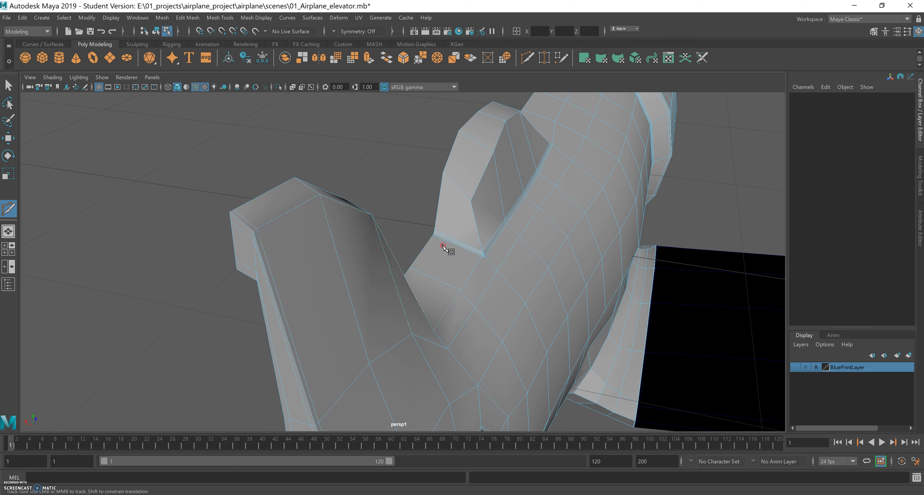
alt+right_drag(444, 245, 342, 269)
alt+middle_drag(342, 269, 337, 235)
alt+drag(338, 235, 416, 268)
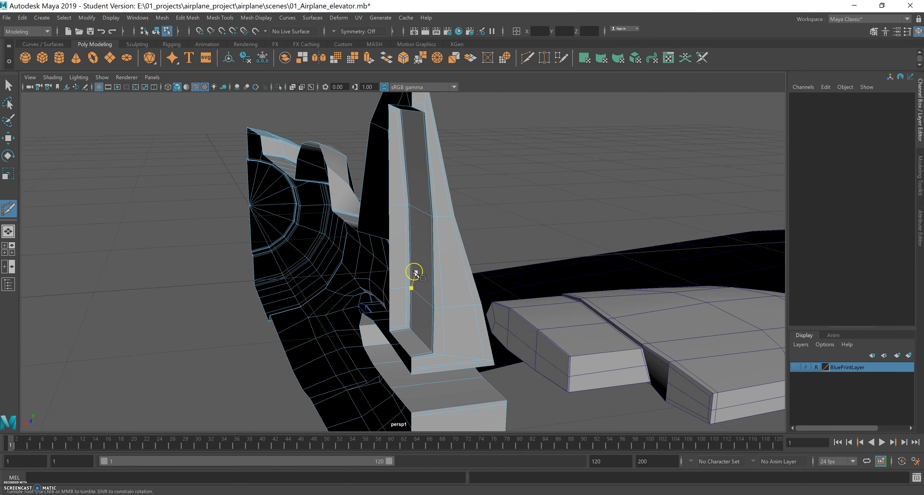
key(3)
alt+drag(425, 282, 409, 294)
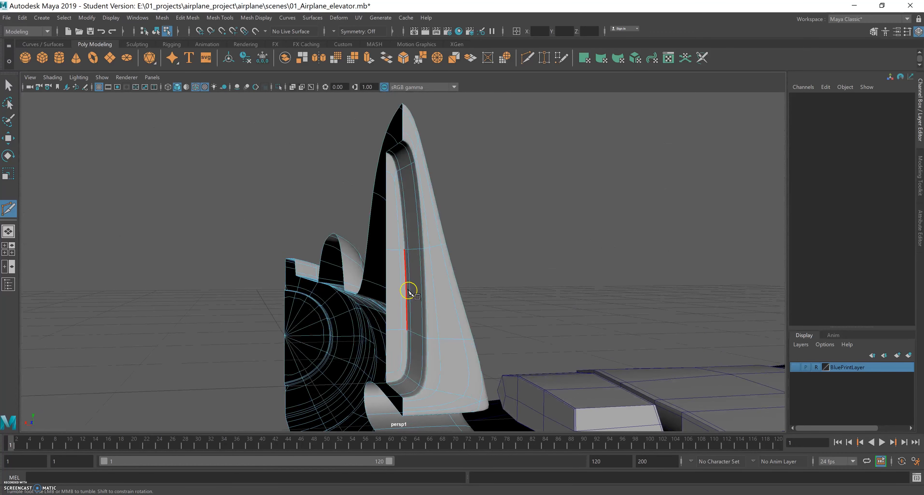
key(1)
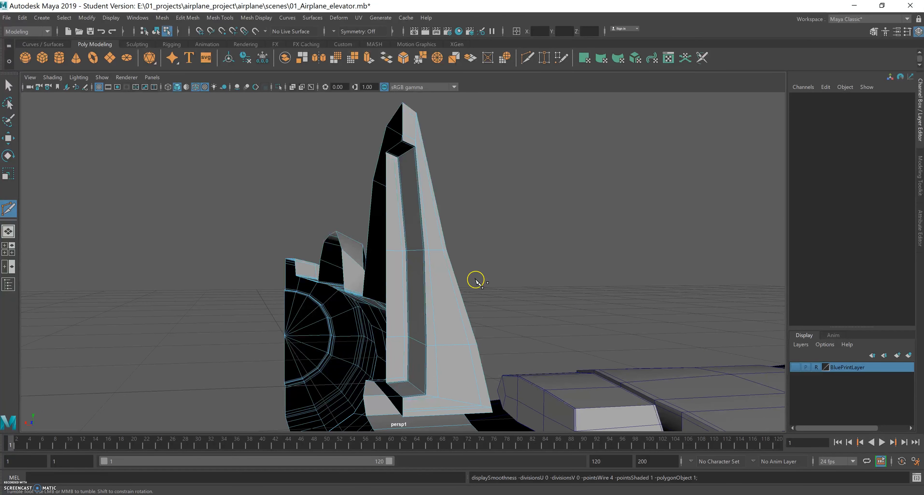
Step: Cut a narrow strip outline with Multi-Cut beside the centre edge of the fuselage's rear face below the fin
alt+middle_drag(468, 284, 467, 206)
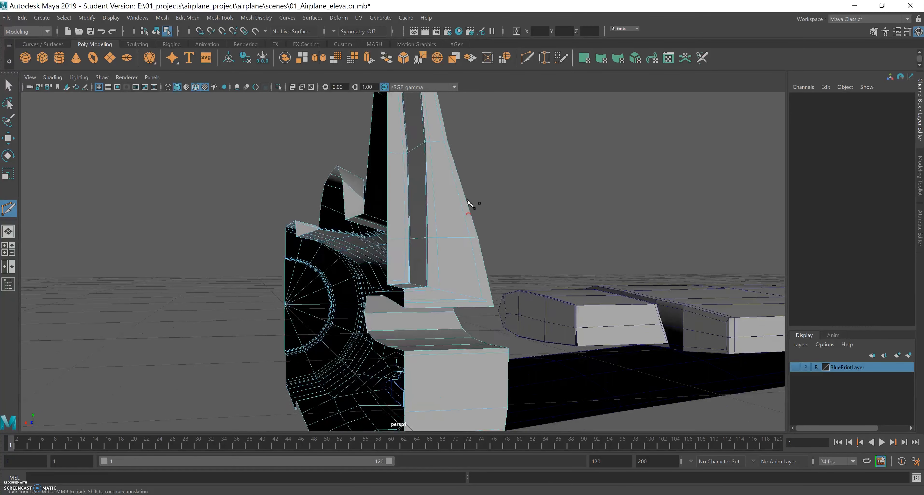
scroll(440, 204, down, 3)
alt+middle_drag(463, 236, 480, 176)
alt+drag(480, 177, 460, 199)
alt+right_drag(460, 198, 546, 216)
alt+drag(547, 217, 523, 195)
alt+drag(460, 237, 421, 256)
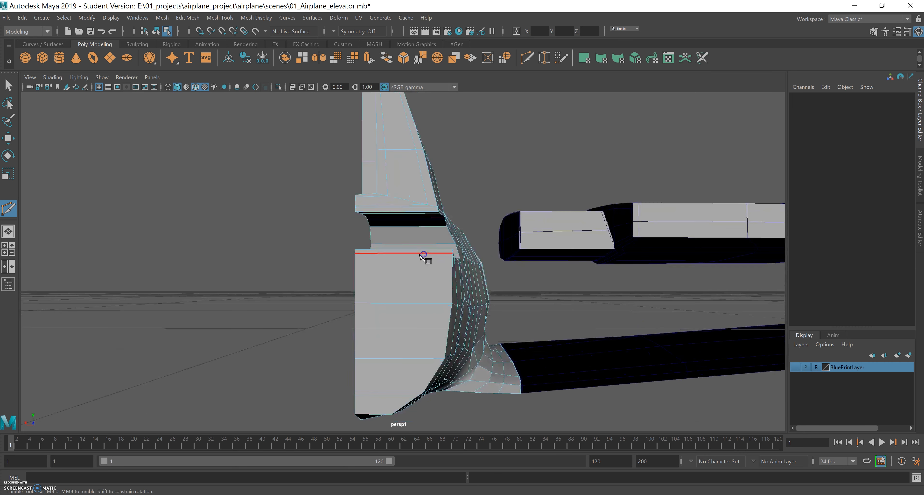
click(360, 272)
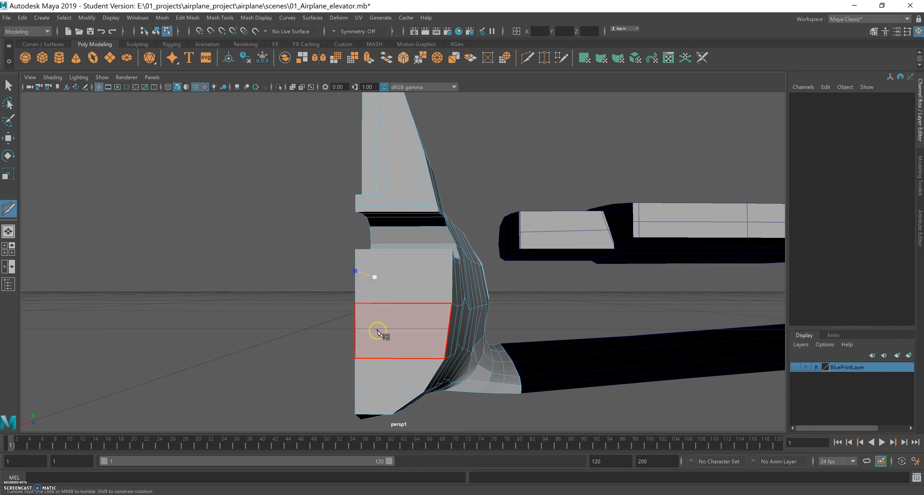
click(376, 303)
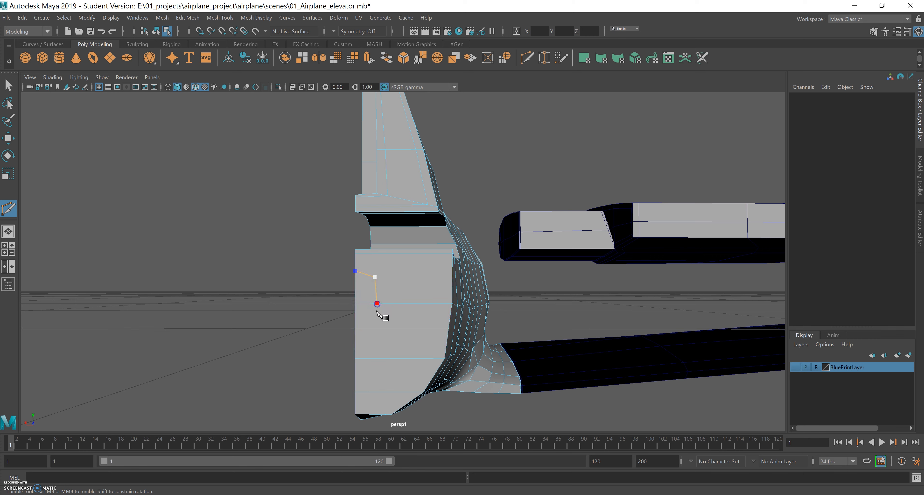
click(377, 358)
click(375, 392)
click(355, 404)
key(Return)
Step: Cut connecting edges from the strip's lower and upper corners to the outer corners of the fuselage's rear face
alt+drag(407, 334, 410, 339)
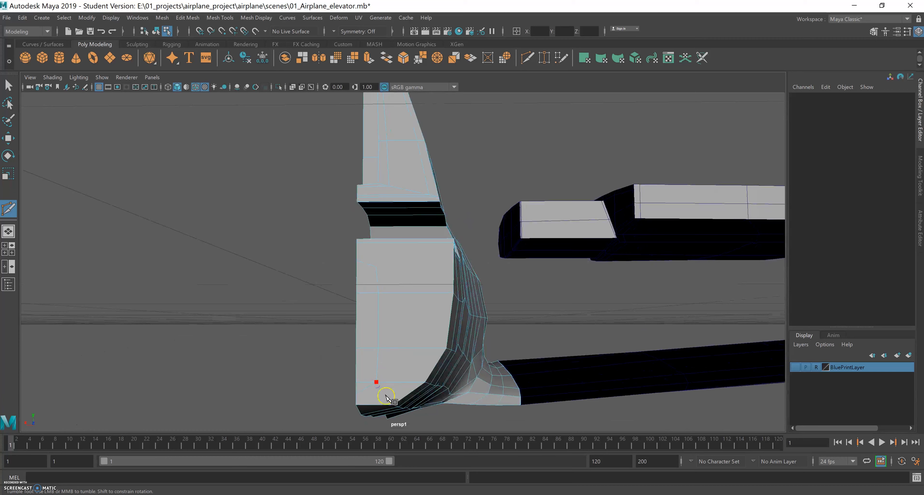
click(394, 406)
click(376, 267)
click(387, 286)
key(ctrl+z)
click(376, 383)
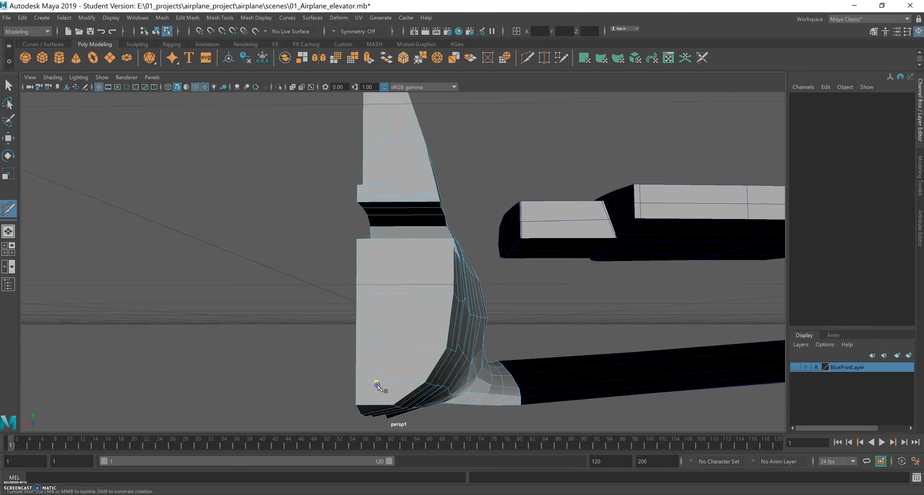
right_click(394, 404)
click(376, 267)
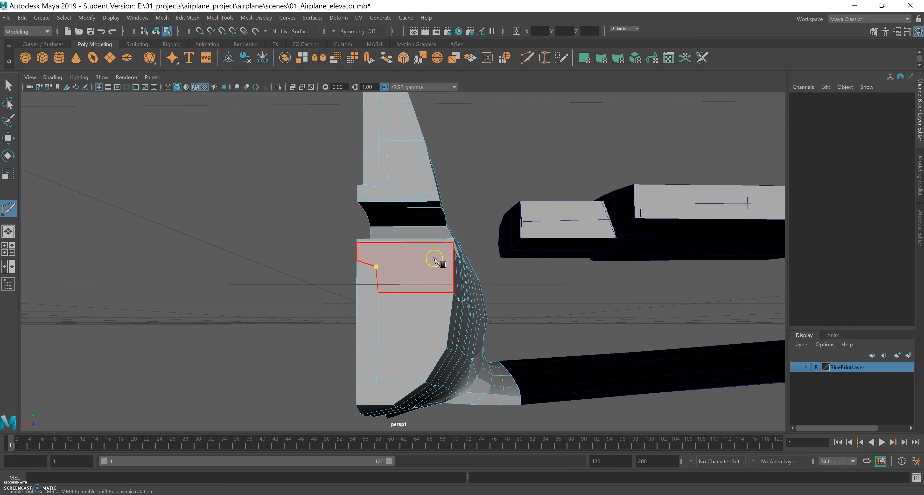
click(453, 244)
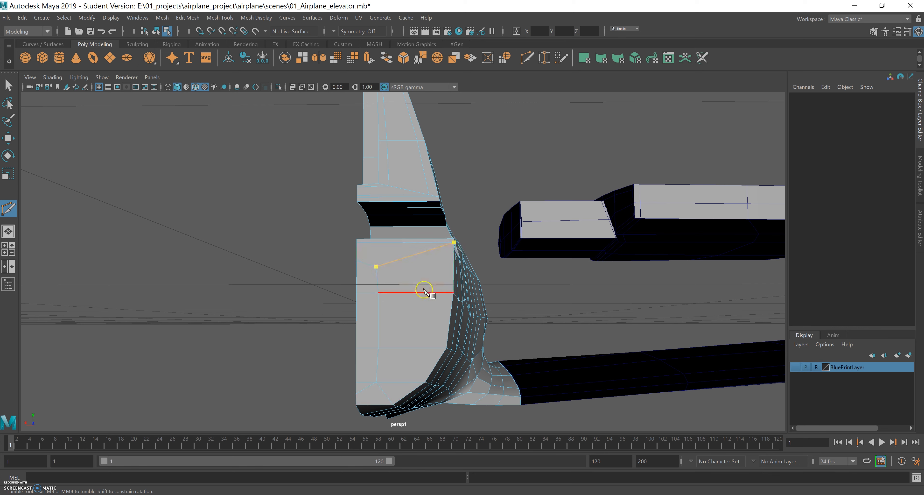
right_click(423, 299)
click(10, 89)
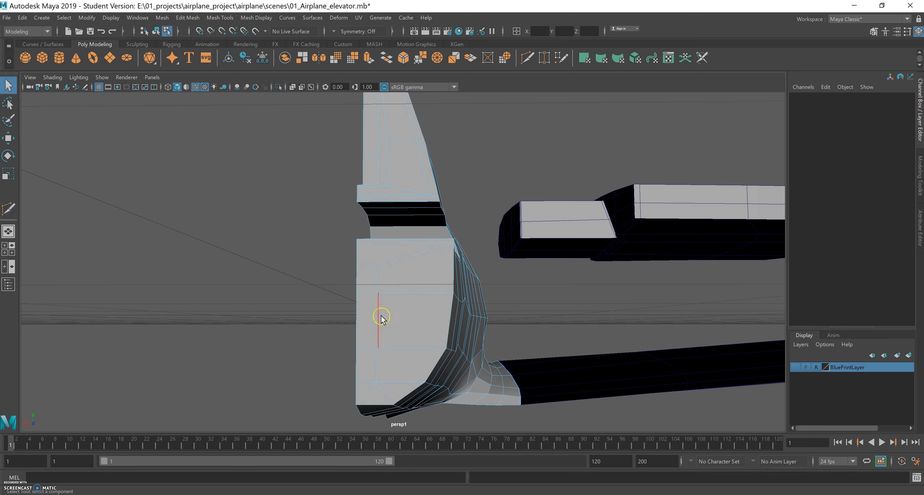
alt+drag(379, 301, 396, 274)
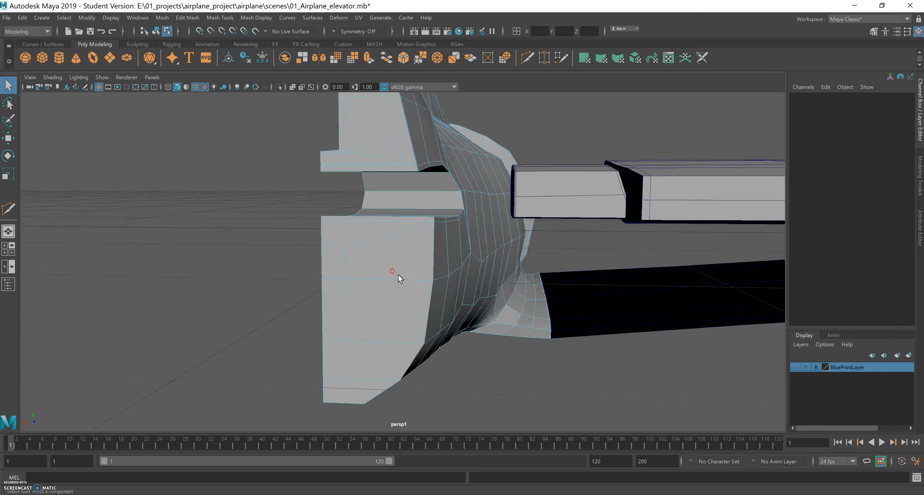
Step: Select the strip faces beside the rear face's centre edge in face mode and clear the selection again
right_click(332, 265)
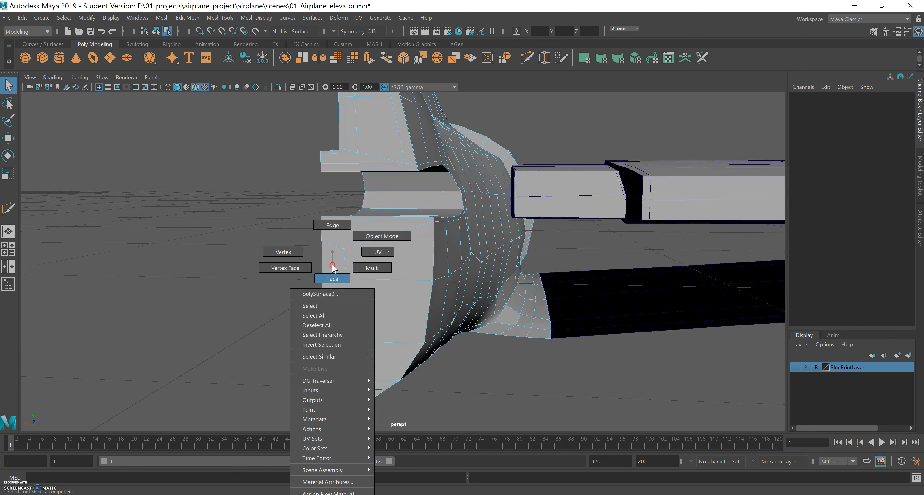
click(332, 279)
click(334, 306)
shift+click(334, 307)
shift+click(336, 359)
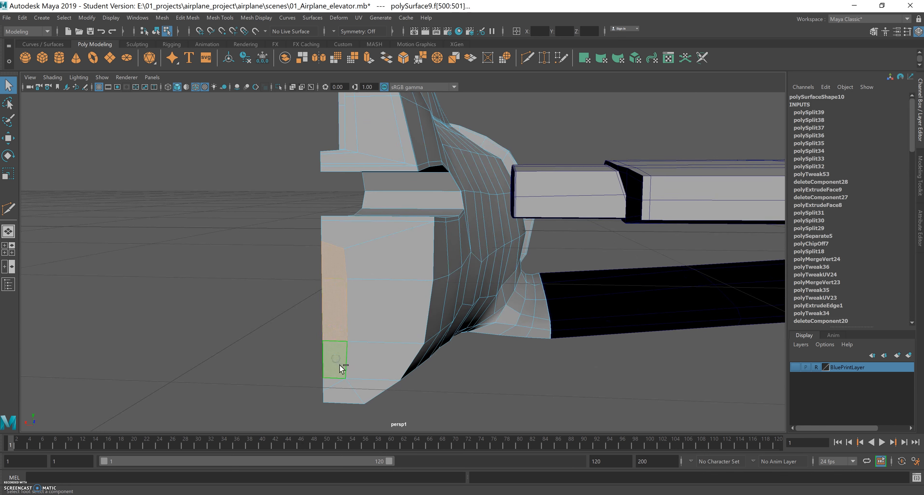
shift+click(332, 383)
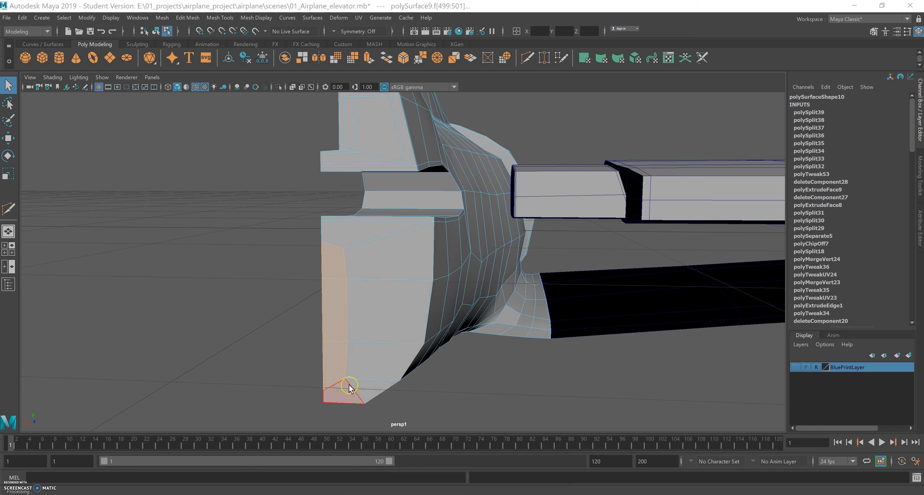
click(426, 377)
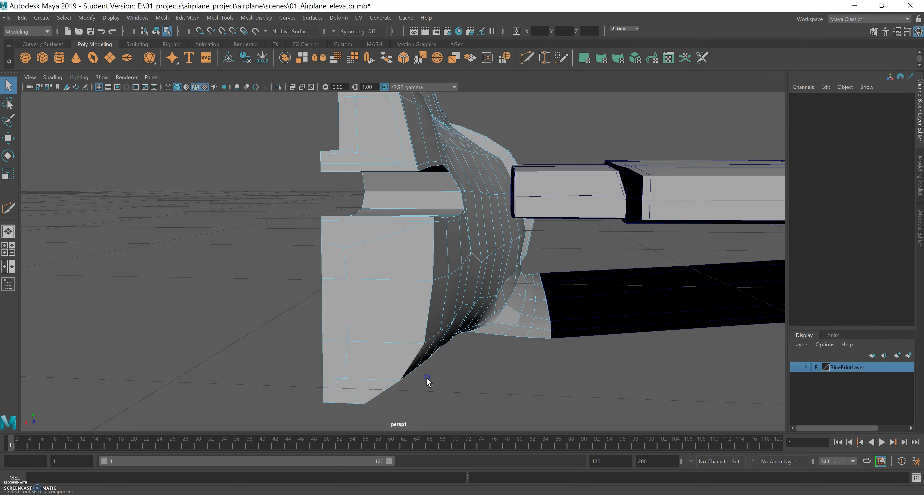
Step: Undo the strip outline and connecting cuts on the fuselage's rear face below the fin
key(ctrl+z)
key(ctrl+z)
key(ctrl+z)
key(ctrl+z)
key(ctrl+z)
click(306, 273)
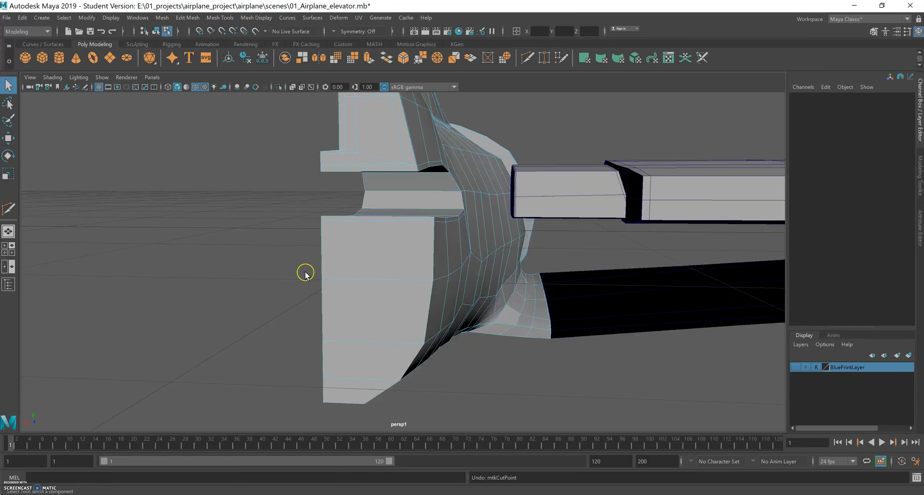
Step: Cut a taller strip outline beside the rear face's centre edge, starting nearer its upper border and ending nearer its lower border
click(524, 58)
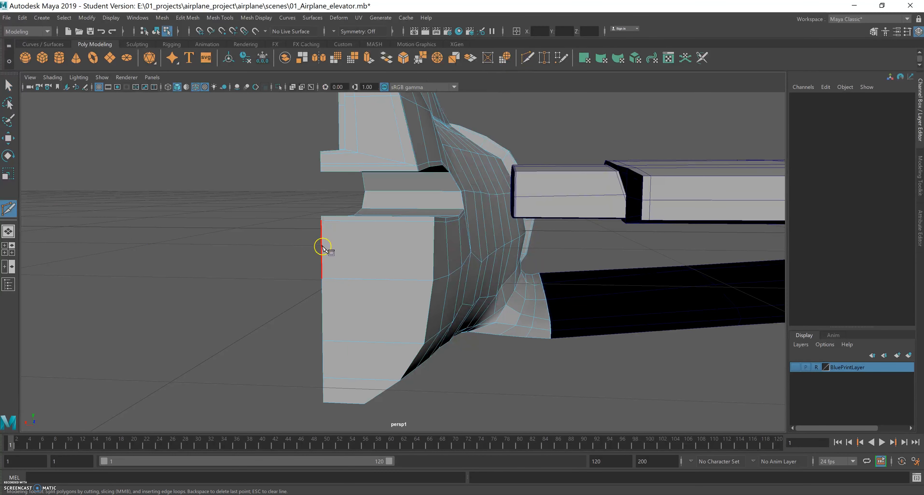
click(321, 238)
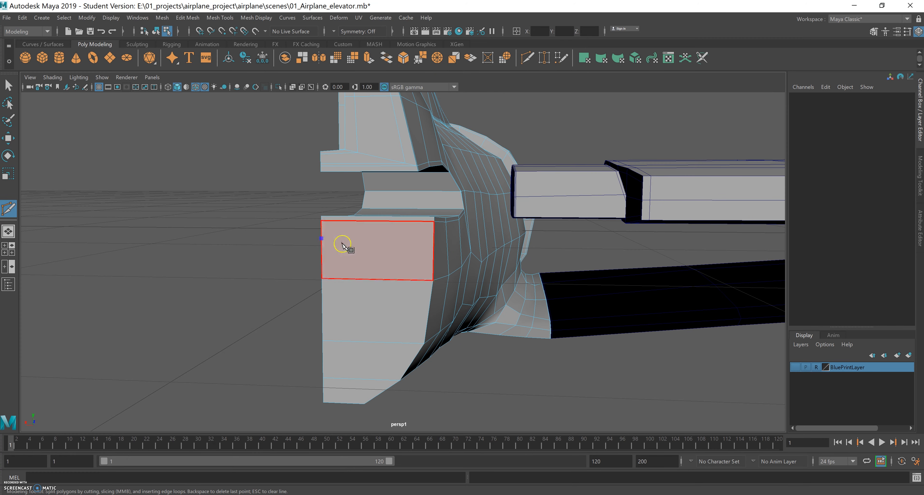
click(345, 245)
click(348, 278)
click(348, 341)
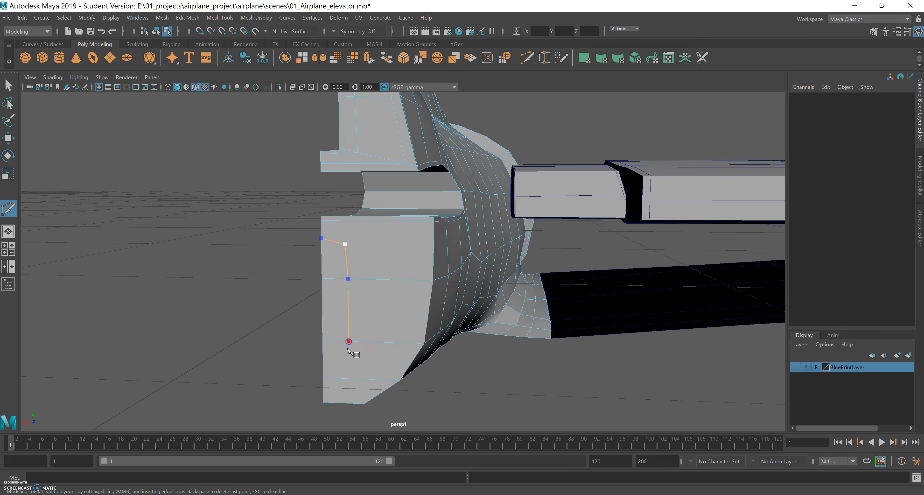
click(347, 379)
click(343, 392)
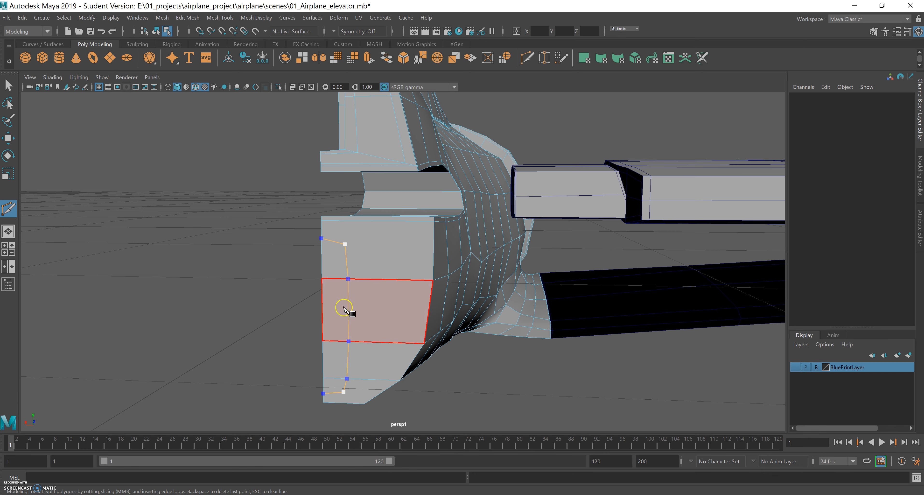
key(Return)
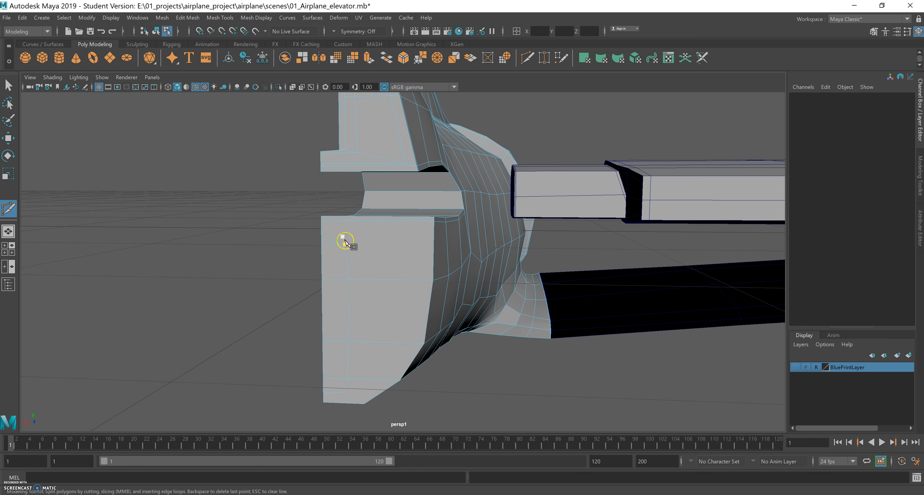
Step: Cut connecting edges from the new strip's corner points to the surrounding edges of the fuselage's rear face
click(345, 245)
key(Return)
click(364, 278)
key(Return)
click(347, 378)
Step: Select the strip faces beside the rear face's centre edge and extrude them about 0.215 inward into the fuselage
right_drag(338, 251, 336, 276)
click(8, 86)
drag(339, 274, 337, 389)
click(364, 61)
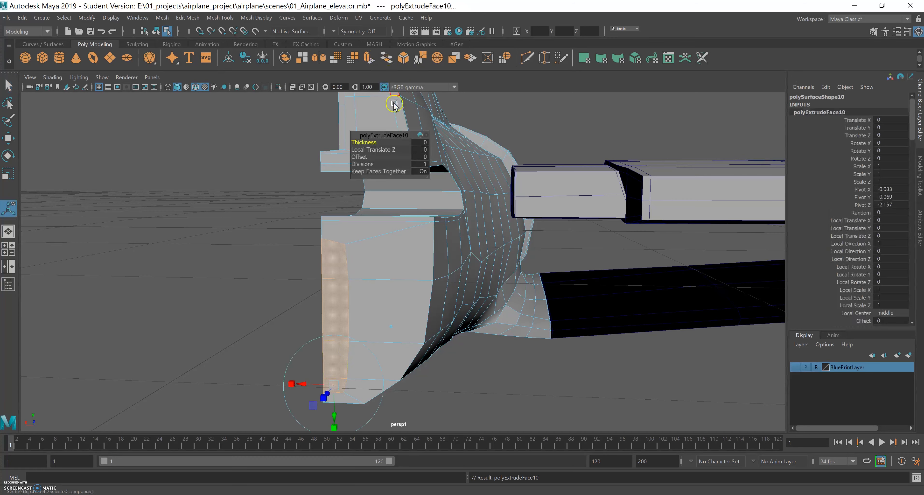
alt+drag(375, 307, 559, 339)
click(599, 312)
drag(548, 305, 474, 303)
alt+drag(481, 315, 495, 323)
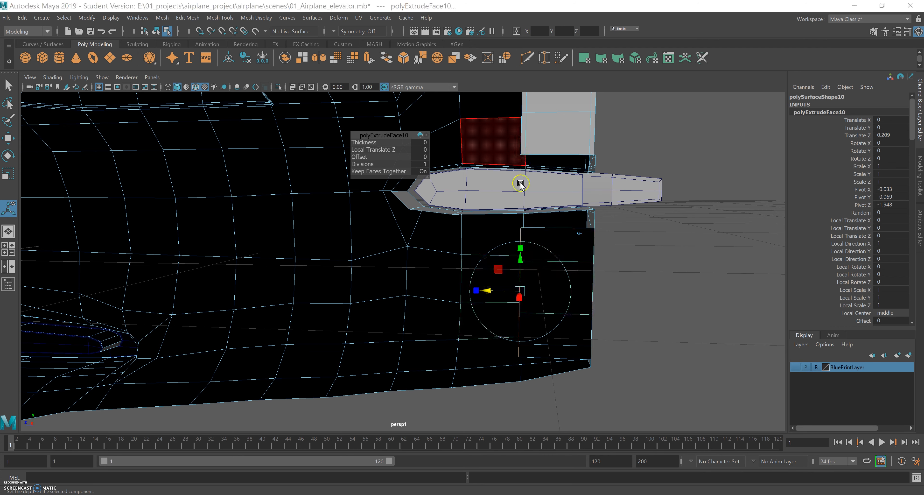
drag(487, 293, 629, 289)
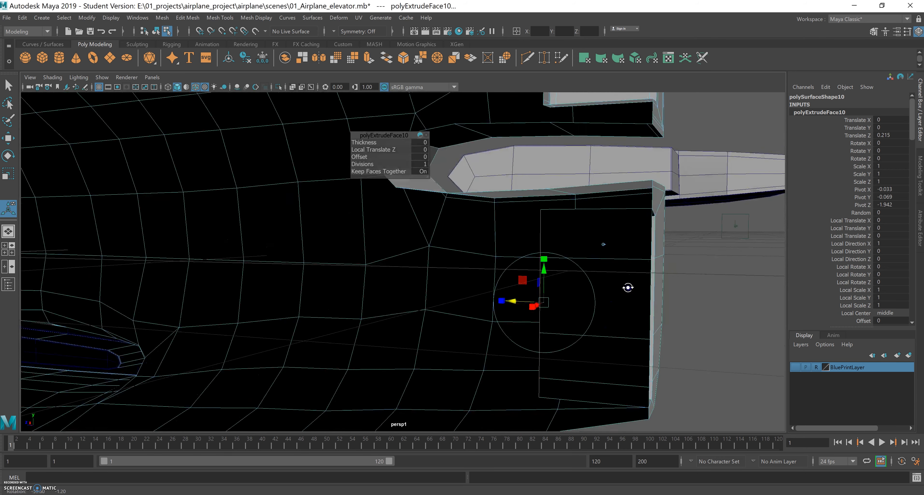
Step: Select all the recess side faces lying along the half model's centre plane and delete them
click(631, 245)
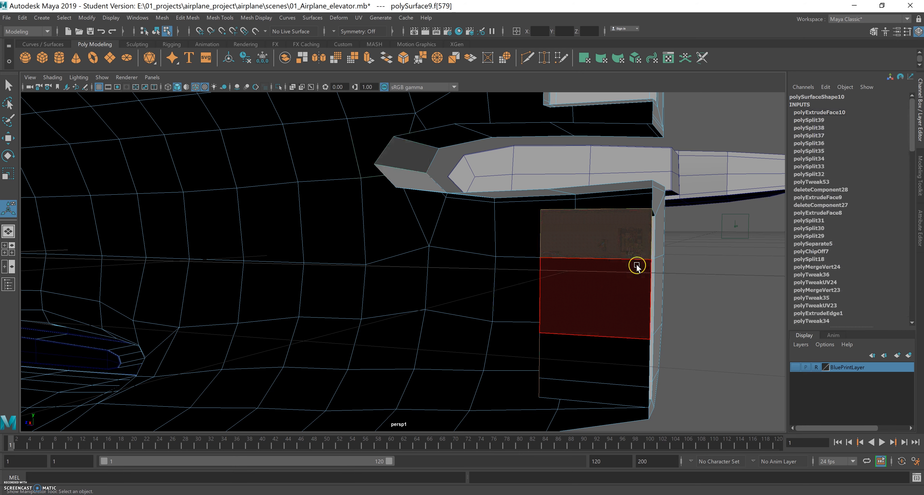
shift+click(624, 294)
shift+click(619, 377)
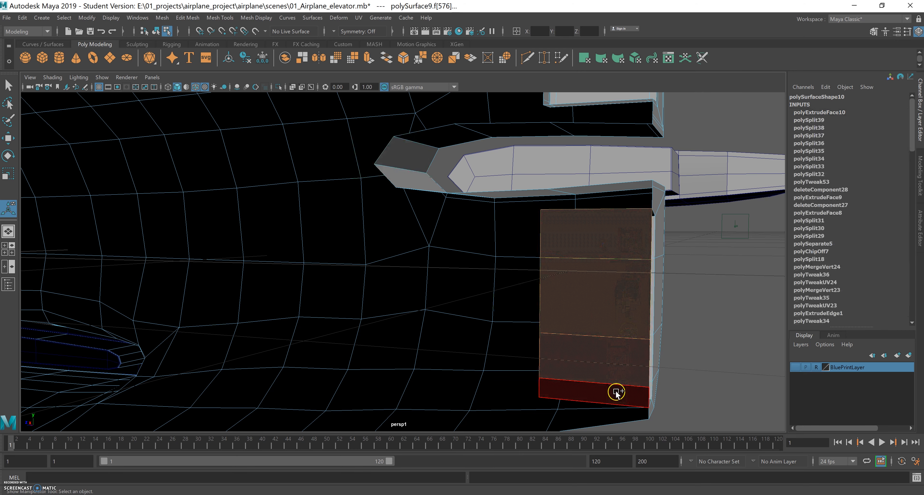
shift+click(621, 391)
alt+drag(627, 286, 568, 287)
alt+right_drag(482, 286, 454, 276)
alt+middle_drag(481, 249, 530, 239)
alt+drag(530, 239, 518, 261)
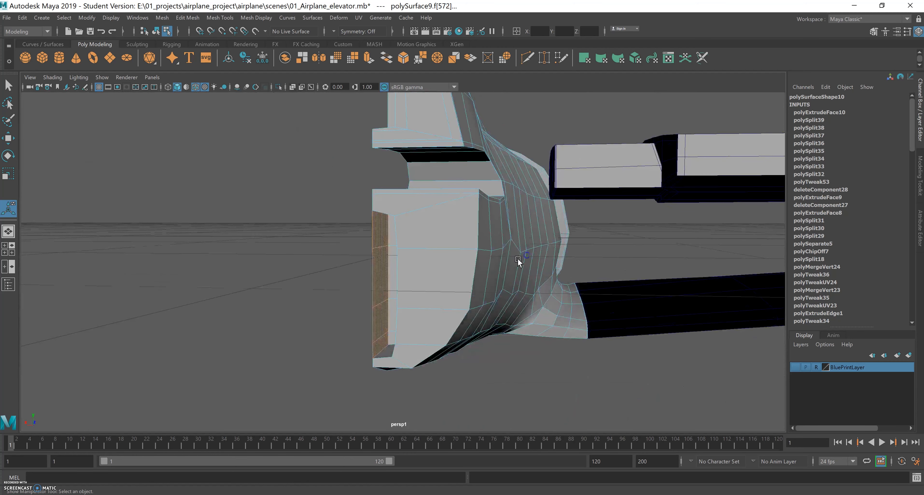
click(505, 263)
click(352, 326)
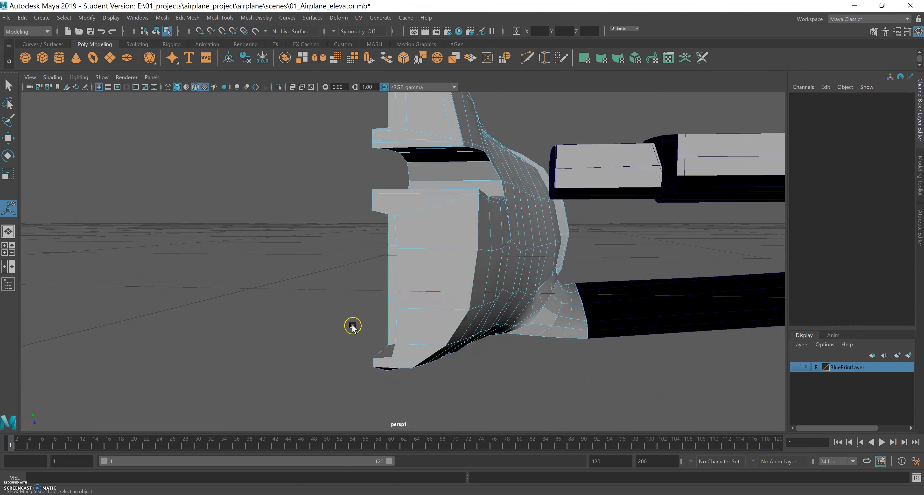
Step: Extrude the faces of the fuselage recess's floor in place with an offset of 0.01
alt+drag(365, 330, 470, 340)
alt+right_drag(470, 340, 482, 305)
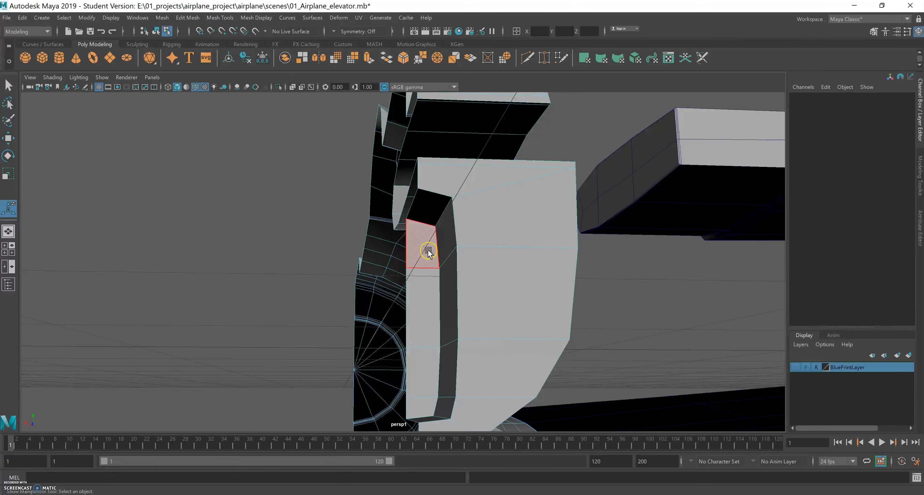
click(426, 276)
shift+click(422, 314)
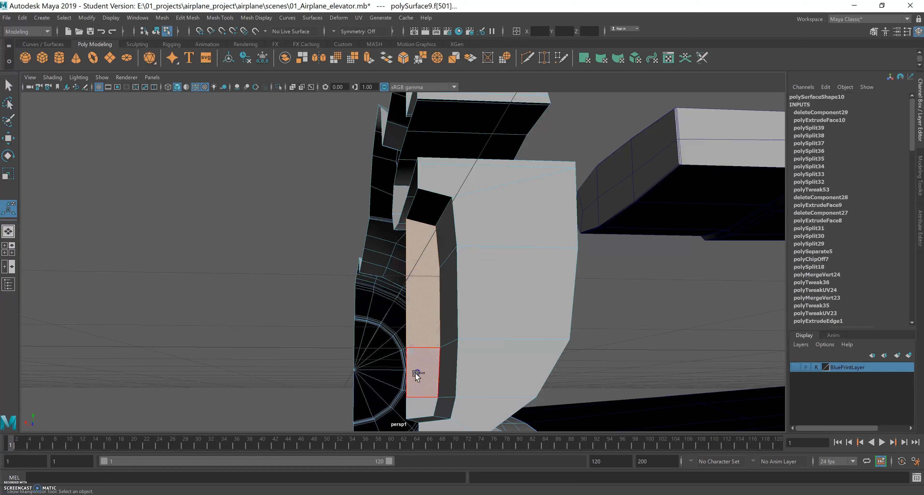
shift+click(420, 407)
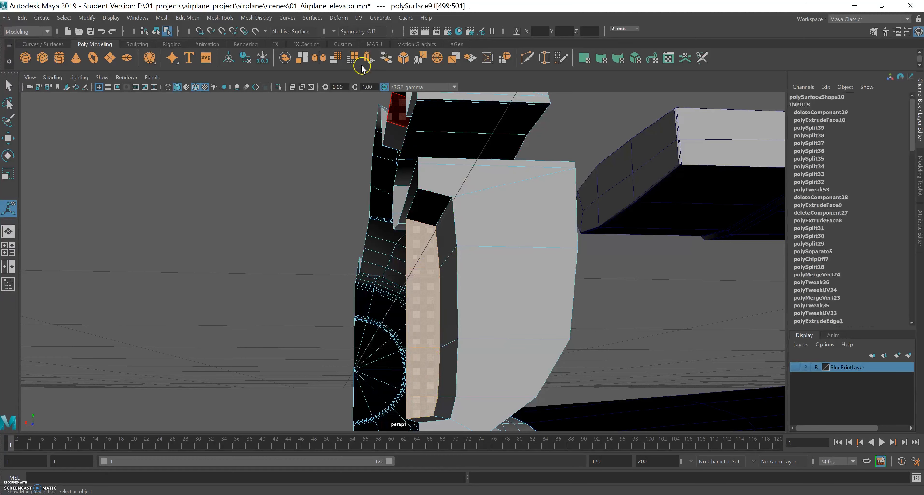
click(366, 59)
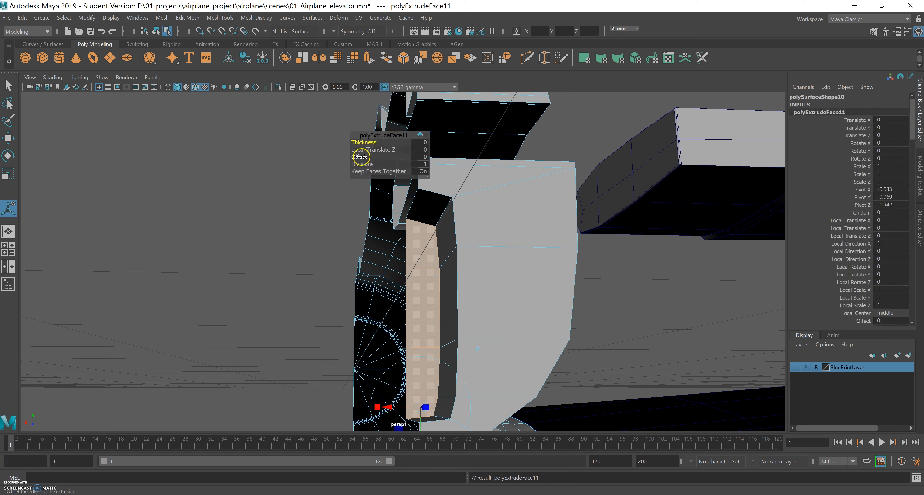
drag(359, 157, 359, 156)
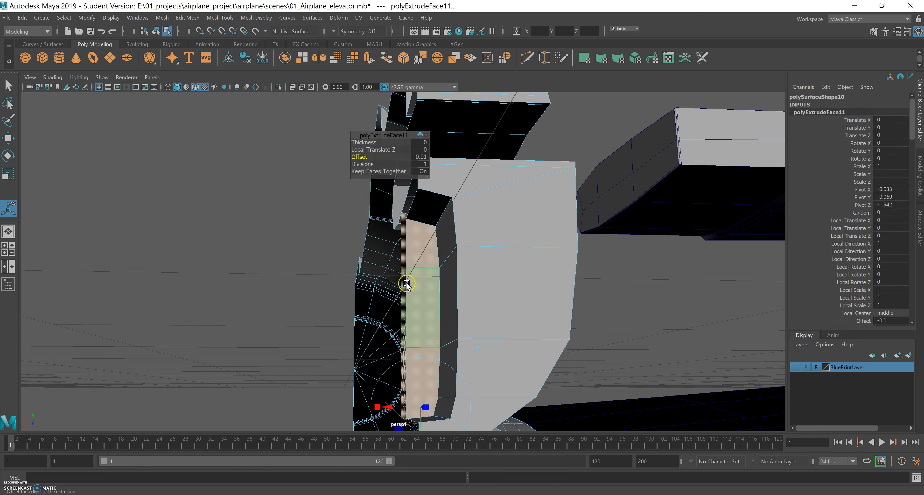
drag(360, 157, 359, 156)
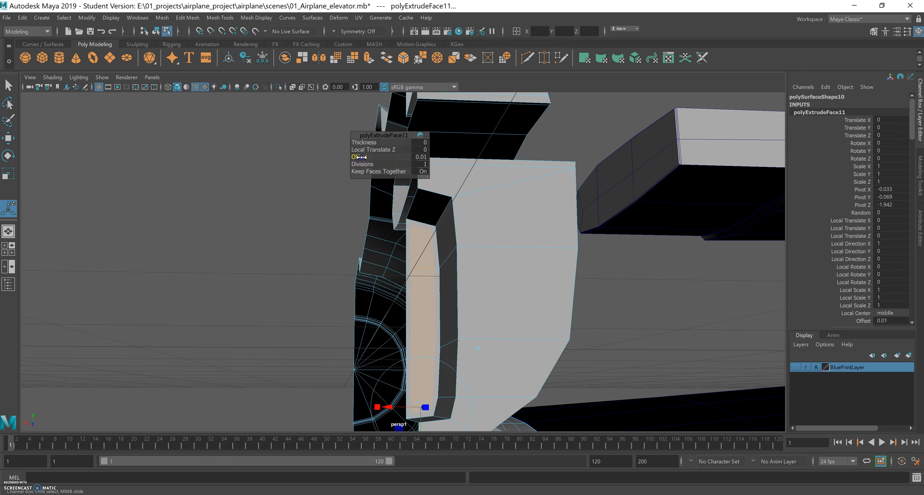
Step: Delete the narrow strip of faces created along the centre edge of the recess floor
alt+right_drag(409, 283, 470, 256)
alt+middle_drag(471, 256, 441, 190)
click(428, 223)
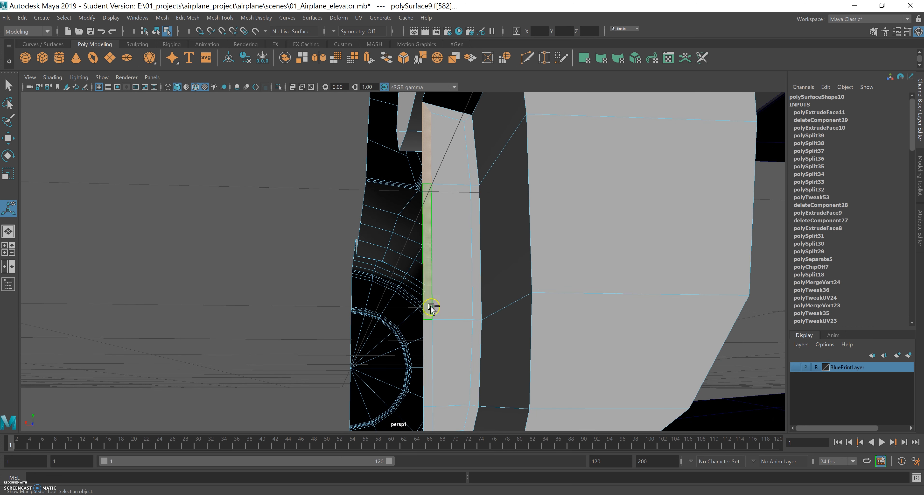
shift+click(429, 348)
mouse_move(436, 263)
alt+middle_down()
mouse_move(429, 226)
mouse_move(426, 253)
alt+middle_up()
shift+click(436, 308)
key(Delete)
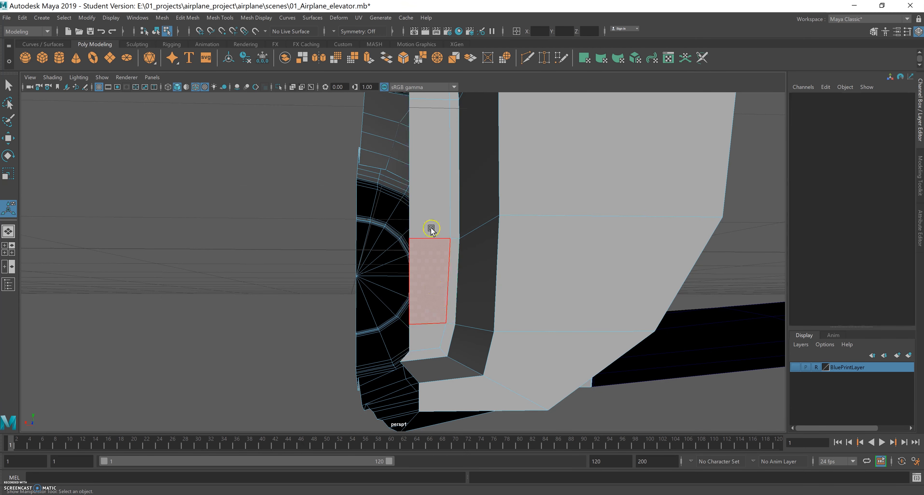
Step: Select the open centre edges of the recess floor and align them to the model's centre plane with an absolute X transform
alt+middle_drag(432, 179, 431, 263)
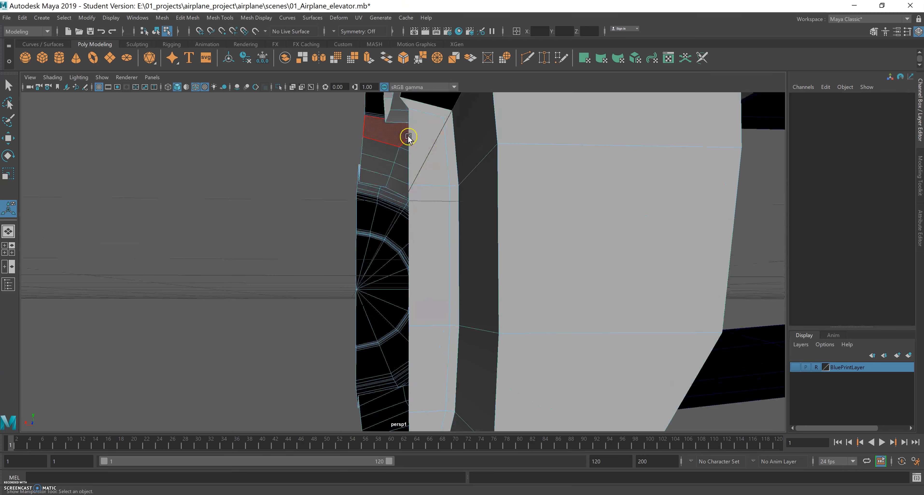
right_drag(418, 139, 420, 128)
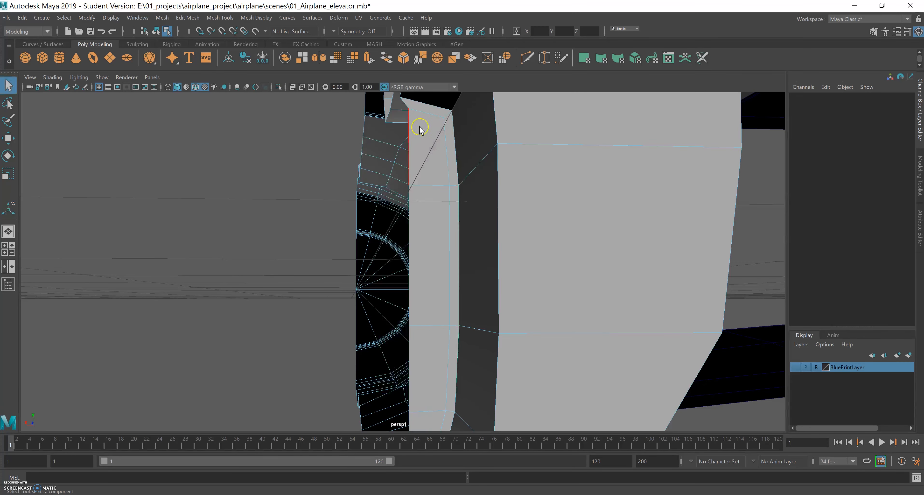
click(416, 211)
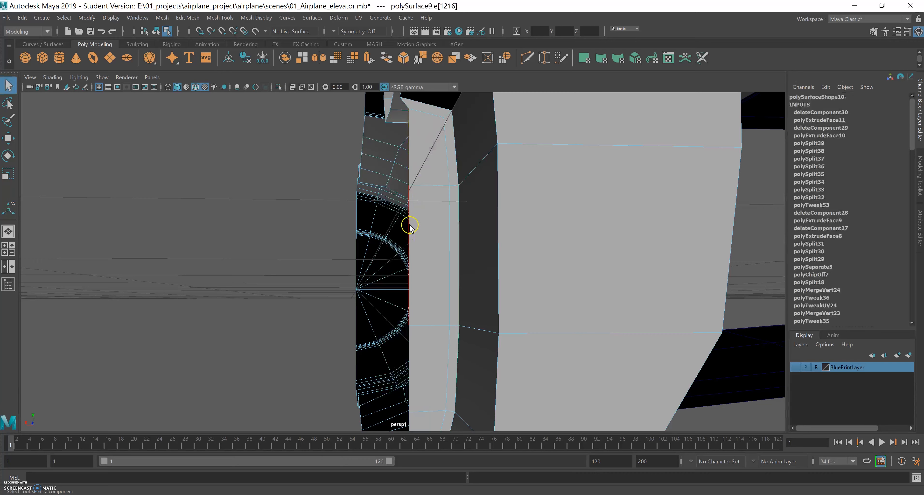
shift+click(414, 310)
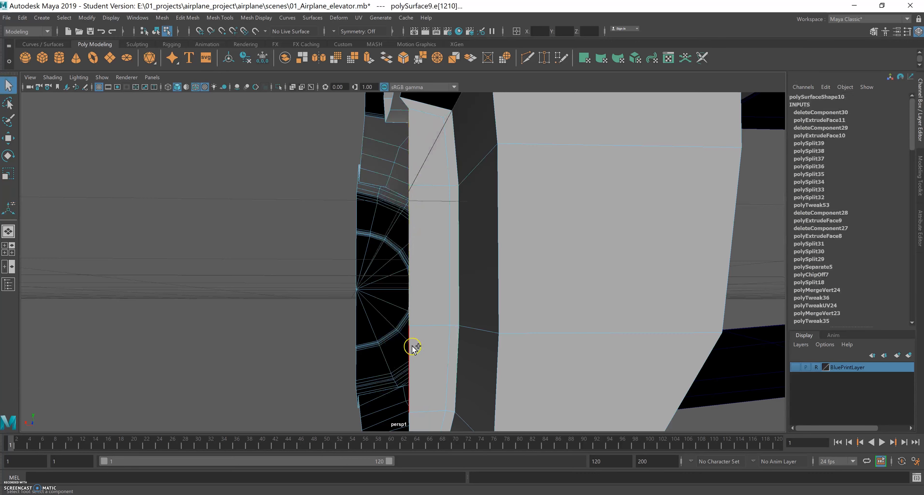
click(434, 271)
alt+drag(434, 274, 403, 205)
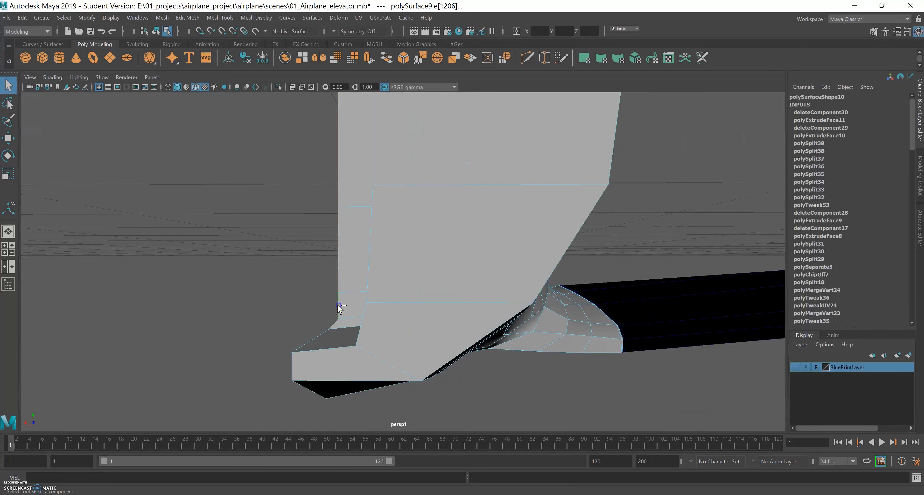
alt+drag(403, 287, 497, 245)
alt+right_drag(497, 245, 439, 222)
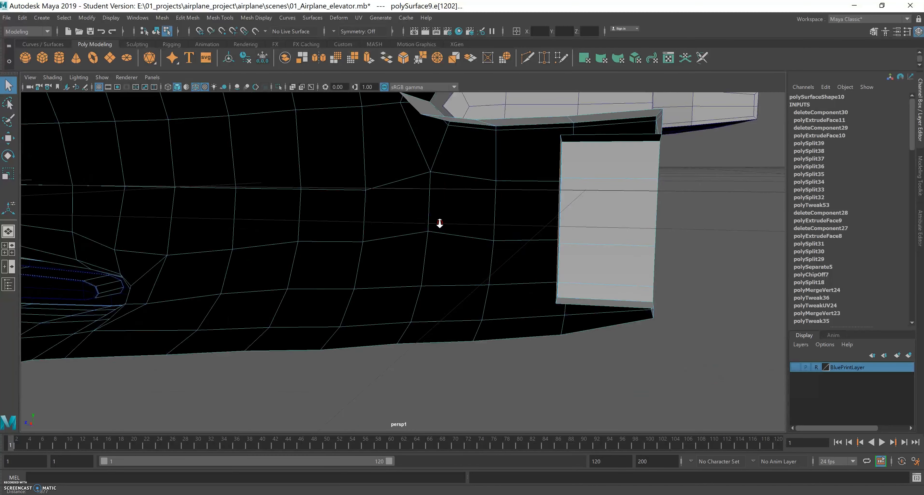
alt+middle_drag(439, 222, 474, 297)
alt+right_drag(473, 297, 404, 320)
alt+drag(404, 320, 432, 291)
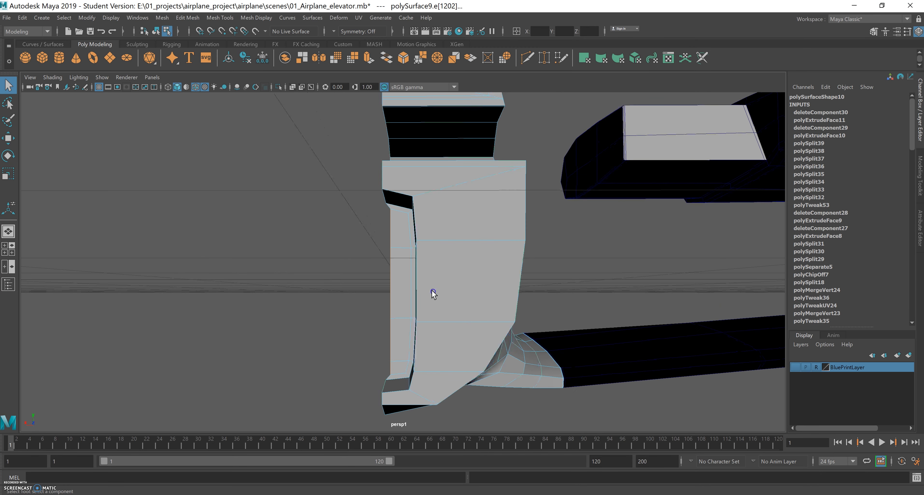
click(516, 32)
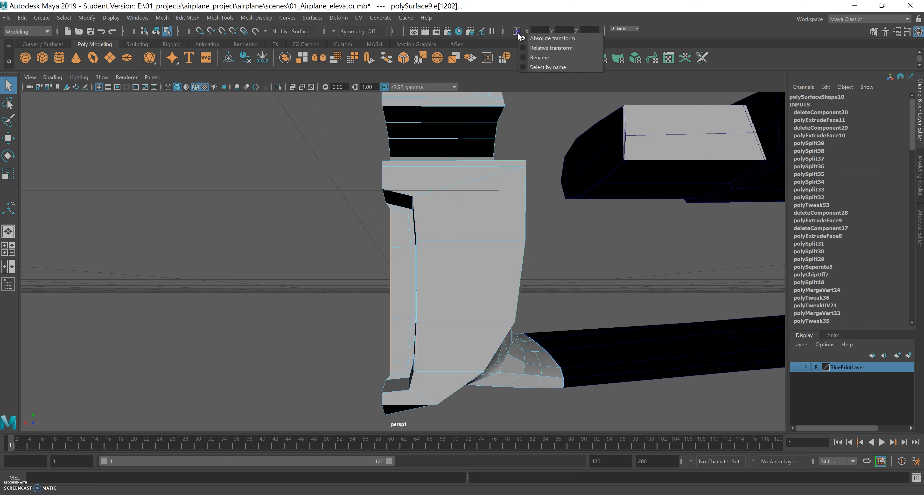
click(539, 39)
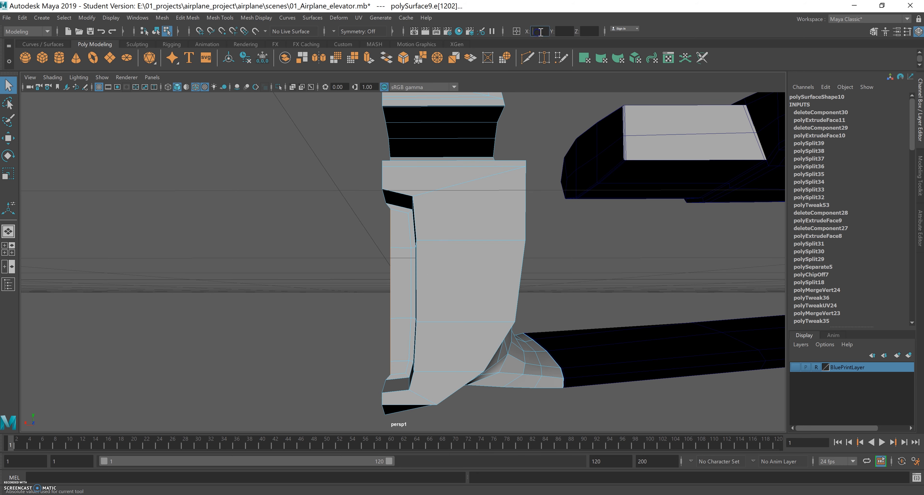
key(Return)
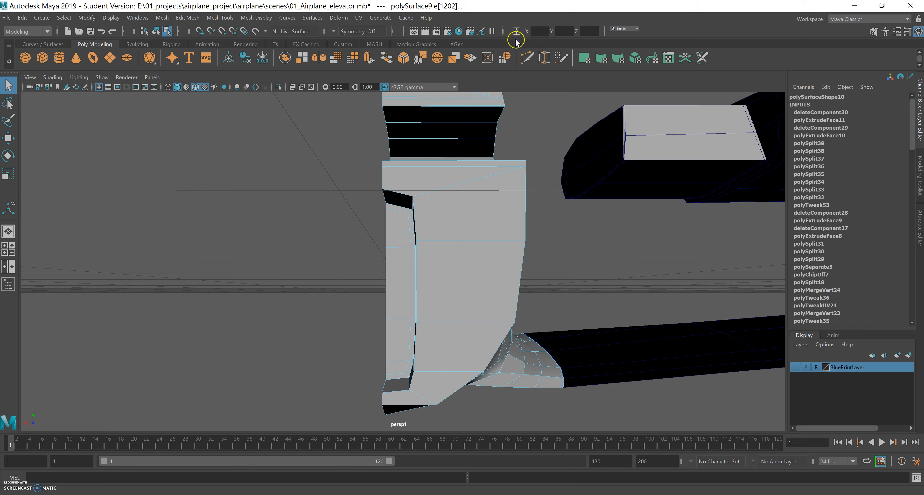
Step: Insert an edge loop on the recess's inner wall close to its floor border with Multi-Cut
mouse_move(381, 263)
alt+mouse_down()
mouse_move(455, 270)
mouse_move(413, 290)
mouse_move(402, 289)
mouse_move(431, 274)
mouse_move(377, 276)
alt+mouse_up()
alt+right_drag(377, 276, 400, 286)
alt+drag(400, 286, 411, 249)
alt+middle_drag(409, 247, 351, 251)
alt+drag(351, 252, 385, 233)
alt+right_drag(386, 233, 443, 231)
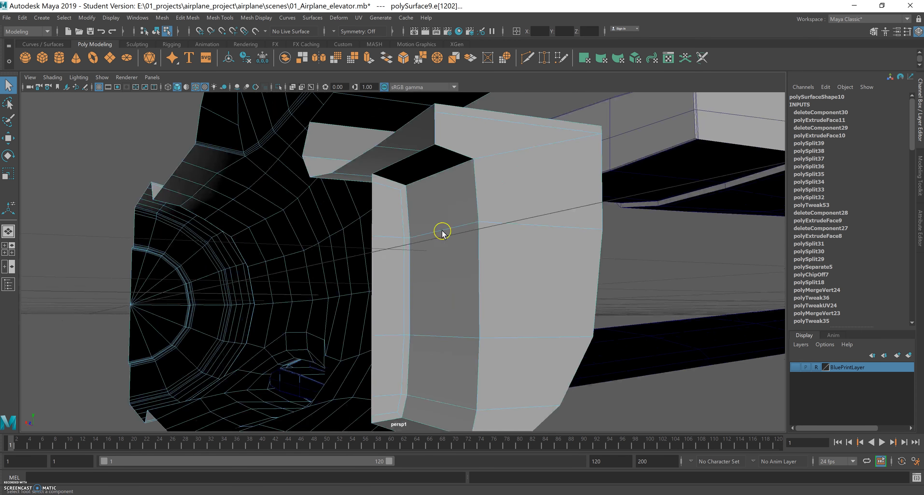
click(525, 59)
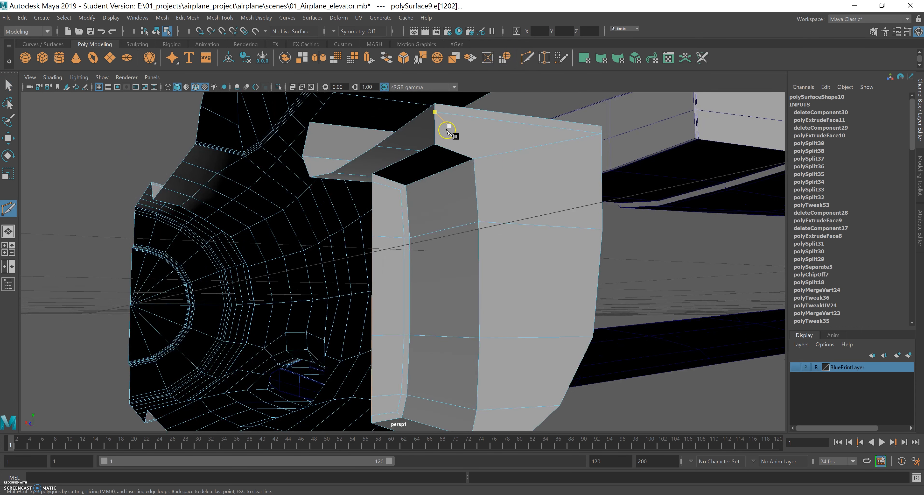
ctrl+click(415, 237)
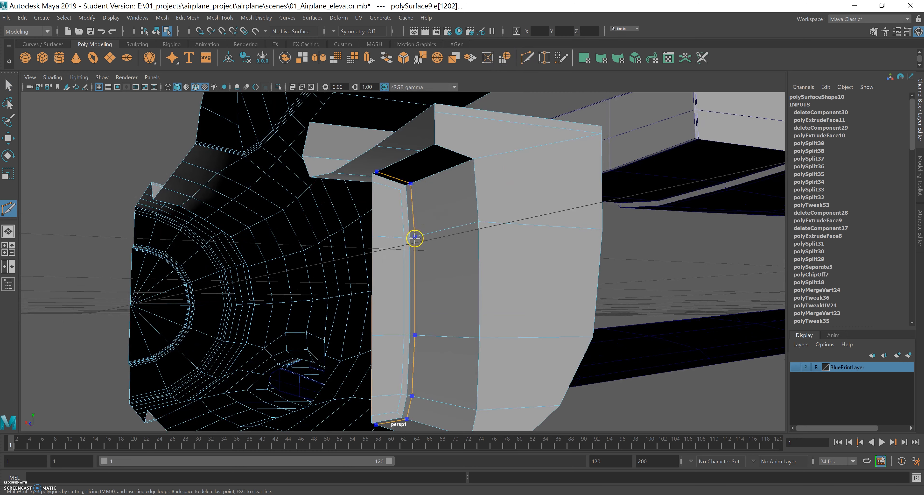
ctrl+click(413, 238)
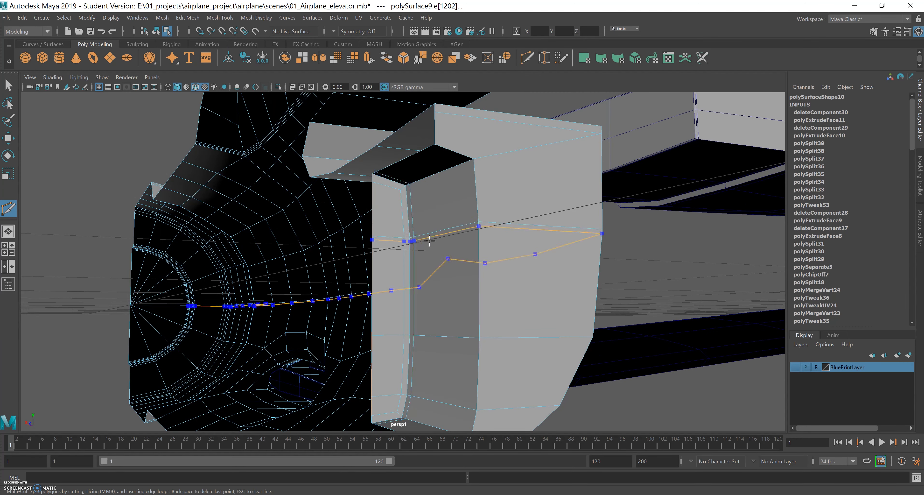
Step: Insert a supporting edge loop on the fuselage's rear face just inside its outer border
alt+drag(476, 294, 472, 228)
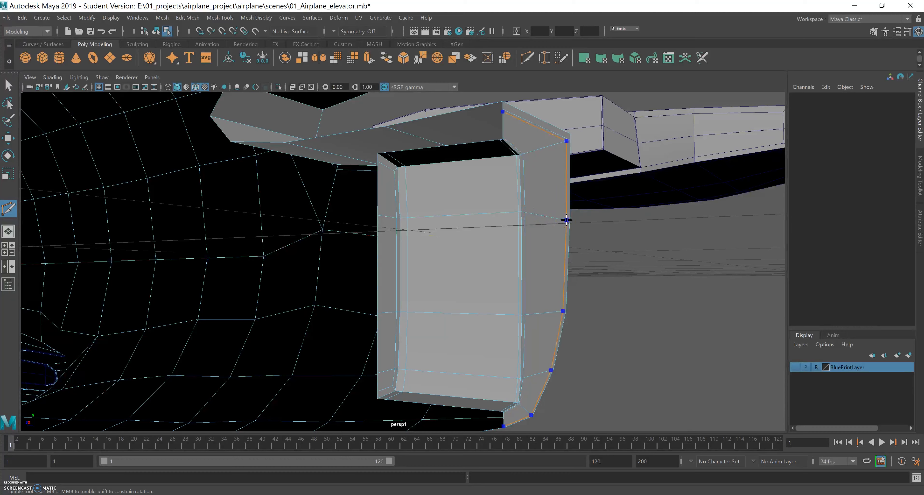
click(525, 314)
alt+drag(536, 255, 499, 260)
alt+right_drag(360, 254, 410, 262)
alt+middle_drag(368, 246, 458, 252)
click(297, 165)
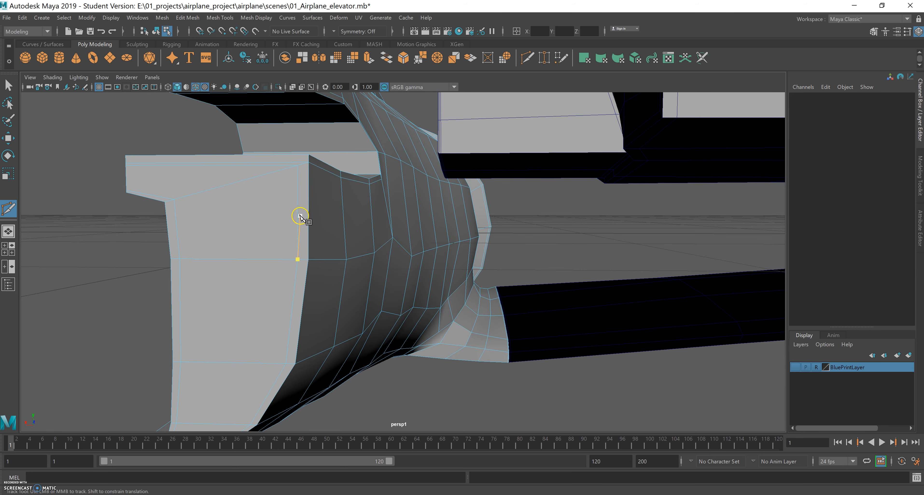
Step: Insert an edge loop on the fuselage side close to the rear face's border and undo the stray cut
alt+drag(357, 212, 430, 225)
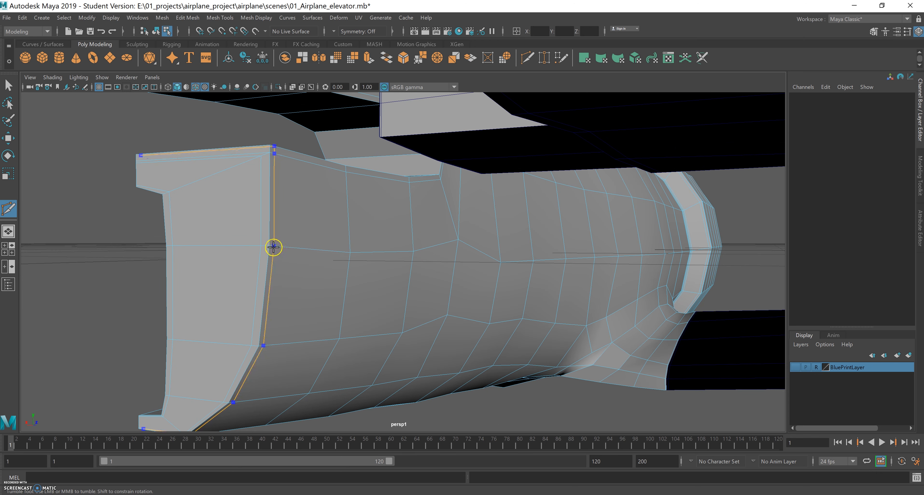
click(350, 252)
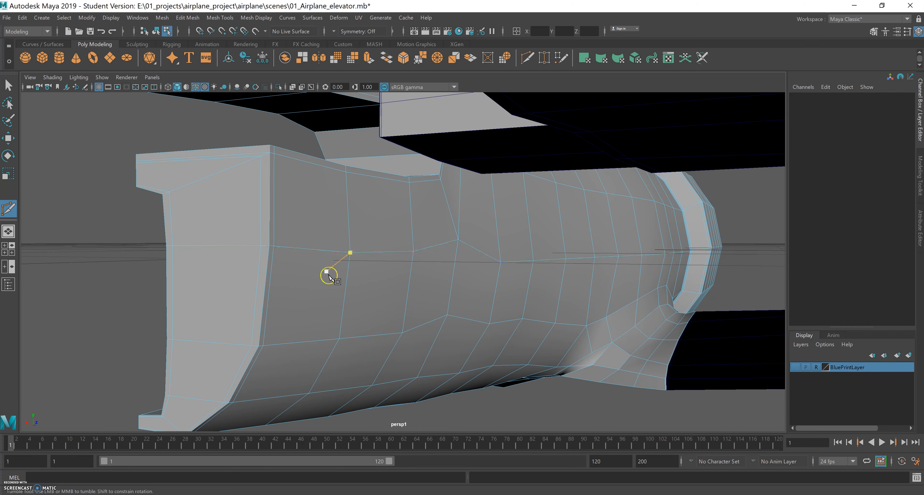
key(ctrl+z)
key(ctrl+z)
click(338, 339)
alt+drag(309, 323, 353, 309)
alt+right_drag(408, 270, 336, 269)
alt+drag(336, 269, 361, 258)
Step: Inspect the fuselage's rear face and the rudder recess borders with smooth mesh preview, then return to the unsmoothed display
click(362, 214)
click(381, 288)
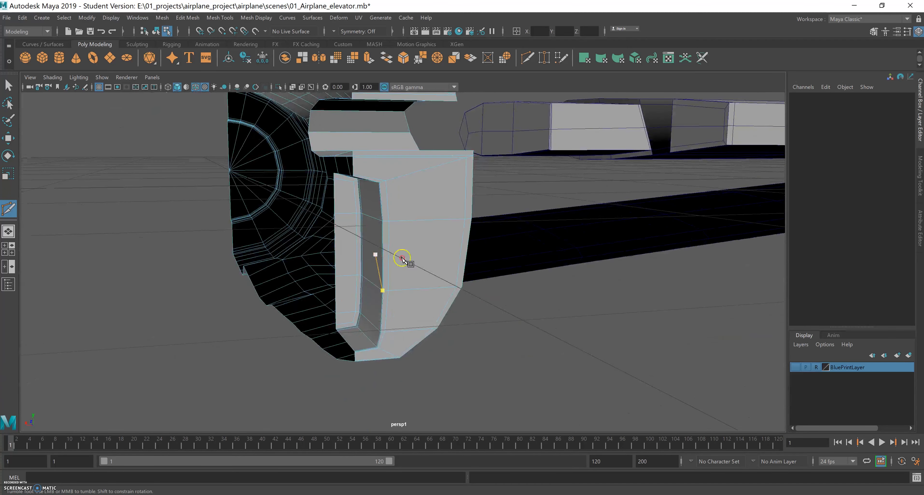
alt+right_drag(402, 258, 424, 266)
alt+drag(398, 269, 428, 267)
click(430, 284)
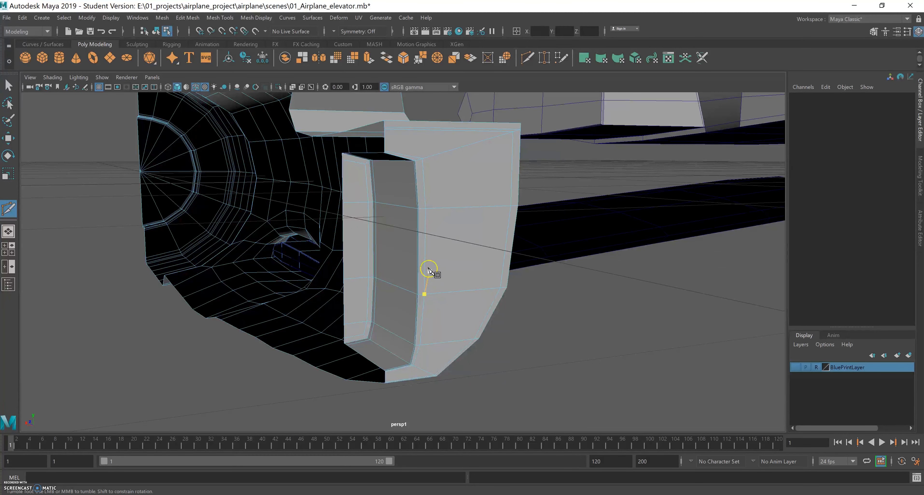
key(3)
alt+drag(445, 260, 402, 253)
scroll(427, 248, down, 3)
alt+drag(389, 255, 377, 262)
alt+right_drag(377, 262, 400, 276)
alt+drag(399, 277, 431, 286)
key(1)
alt+right_drag(430, 287, 445, 245)
alt+drag(445, 245, 427, 301)
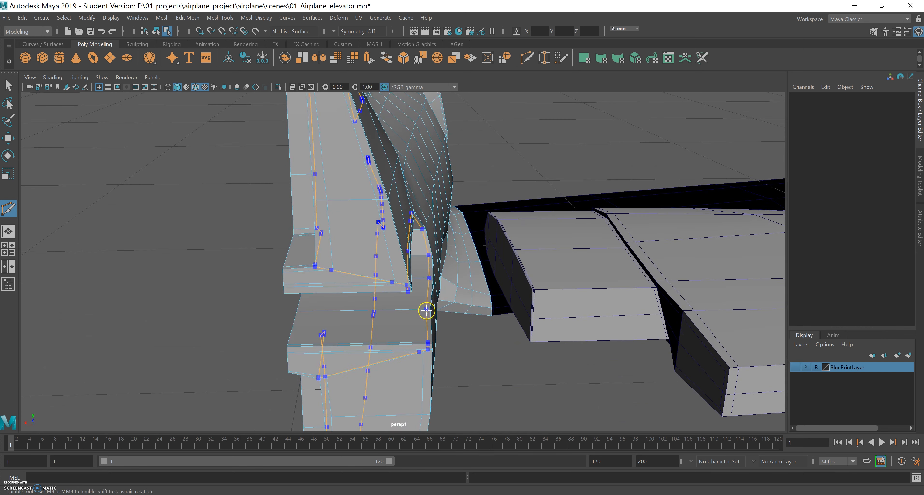
Step: Preview with Multi-Cut where a supporting edge loop around the elevator slot's border would run, checking it from several angles
click(388, 342)
scroll(384, 343, up, 5)
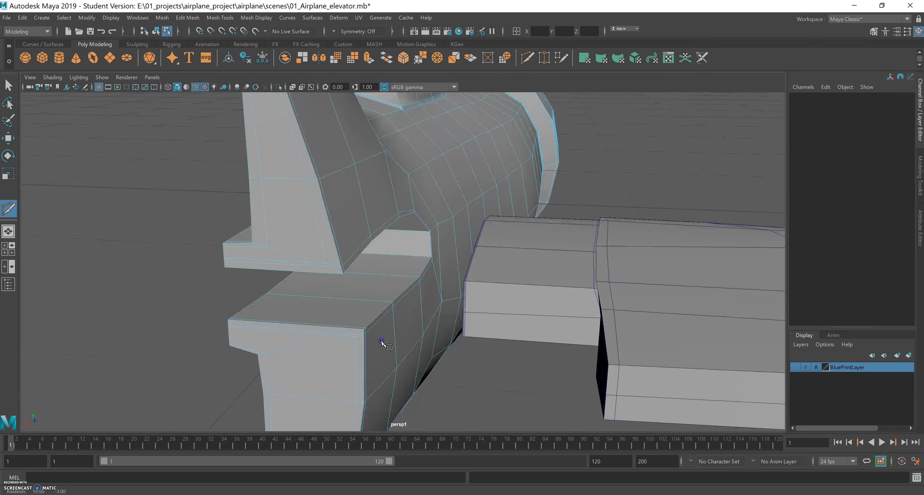
alt+drag(381, 342, 444, 289)
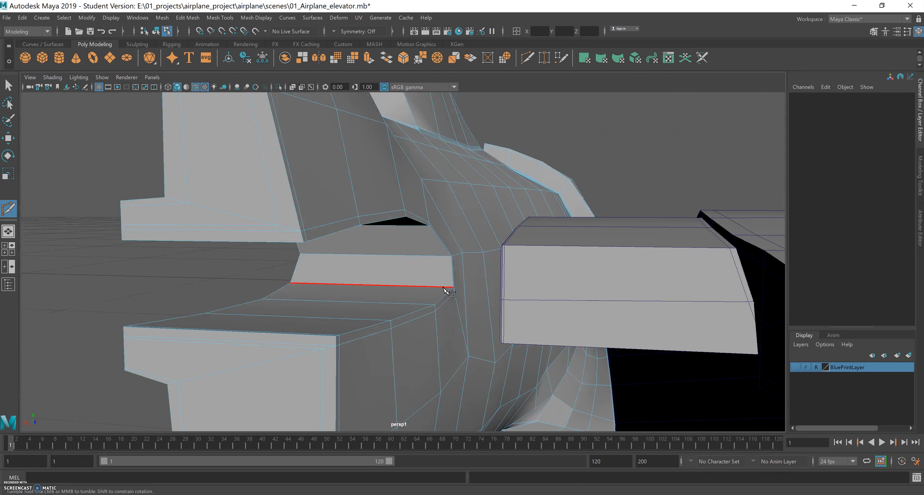
key(ctrl)
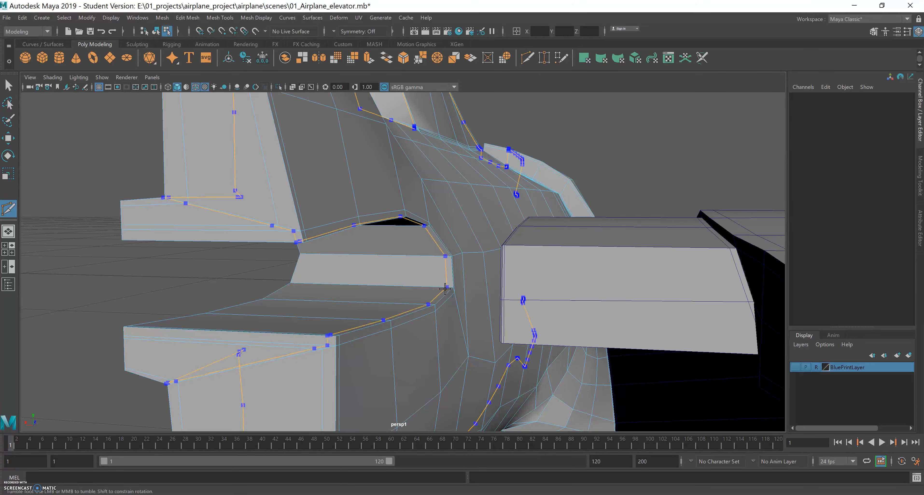
alt+drag(402, 324, 409, 261)
key(ctrl)
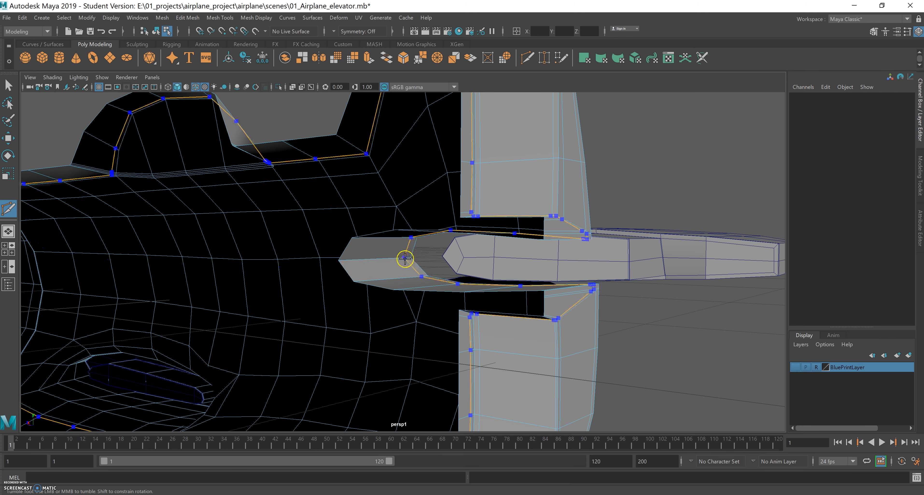
scroll(473, 302, down, 5)
mouse_move(462, 321)
alt+mouse_down()
mouse_move(409, 319)
mouse_move(466, 324)
mouse_move(452, 334)
mouse_move(464, 333)
alt+mouse_up()
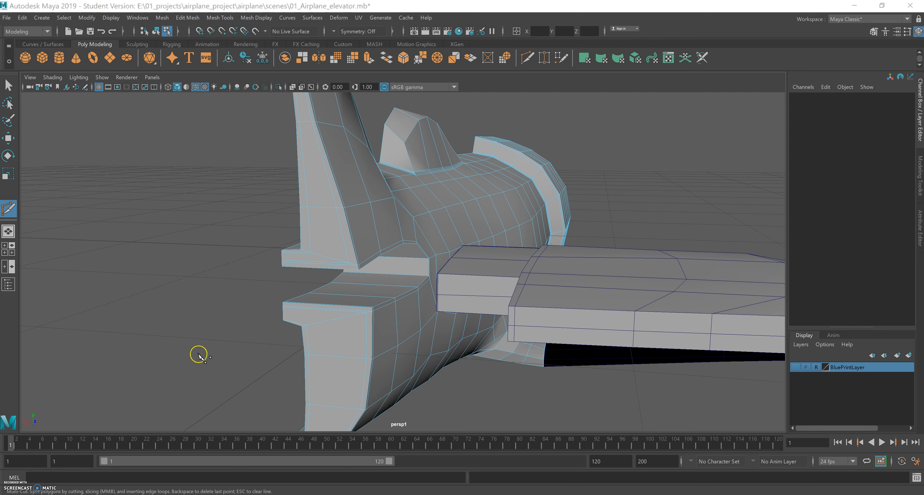
Step: Try to reverse the wing's normals from a component selection after leaving Multi-Cut
alt+drag(189, 328, 375, 278)
alt+right_drag(375, 278, 270, 302)
alt+drag(482, 312, 353, 298)
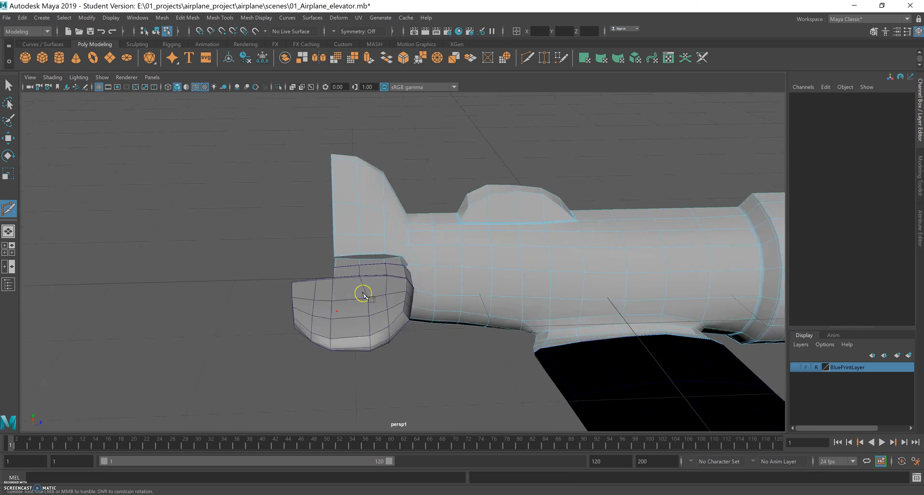
alt+middle_drag(398, 283, 268, 269)
mouse_move(269, 271)
alt+mouse_down()
mouse_move(295, 295)
mouse_move(272, 261)
alt+mouse_up()
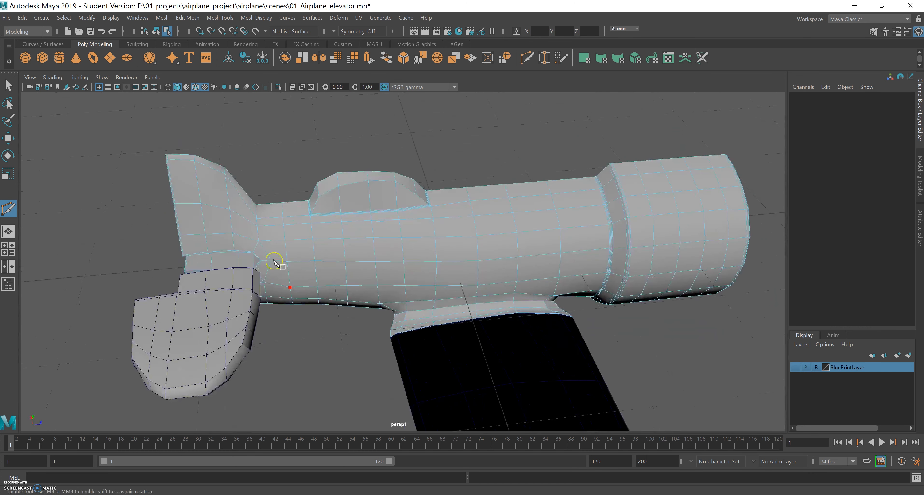
click(9, 86)
alt+drag(550, 263, 397, 260)
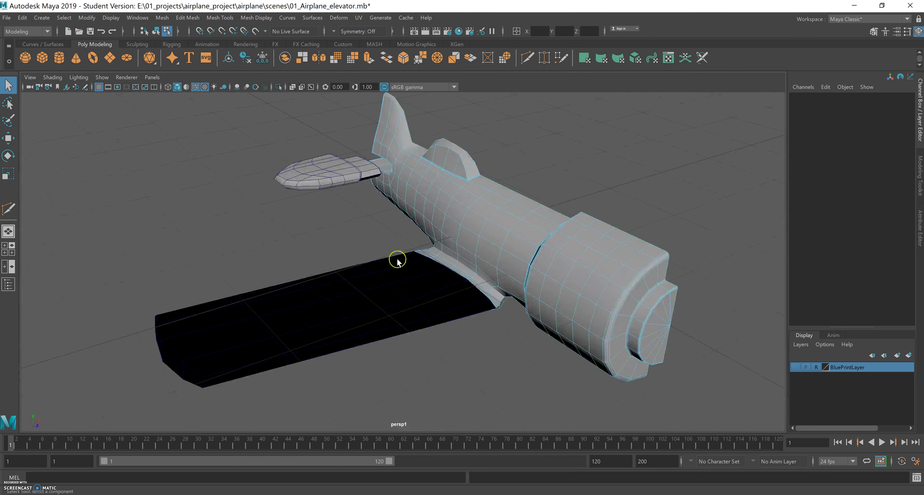
click(327, 336)
alt+drag(338, 367, 361, 359)
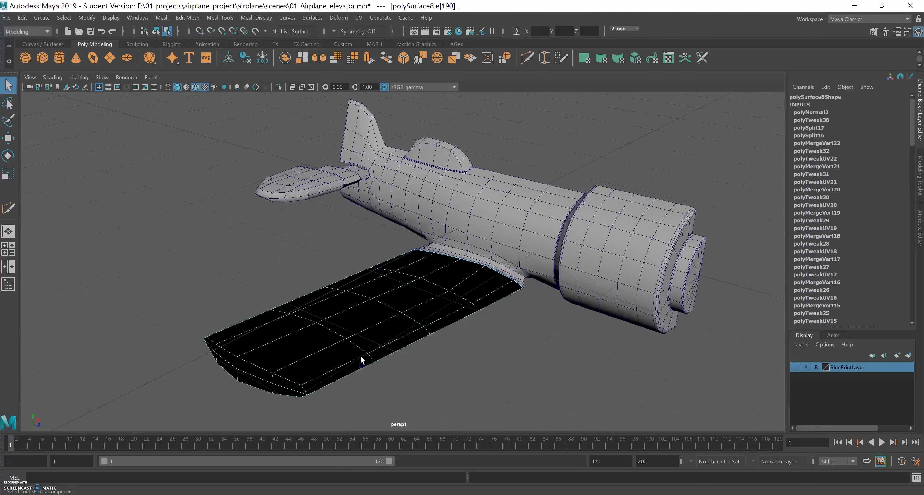
click(257, 17)
click(264, 62)
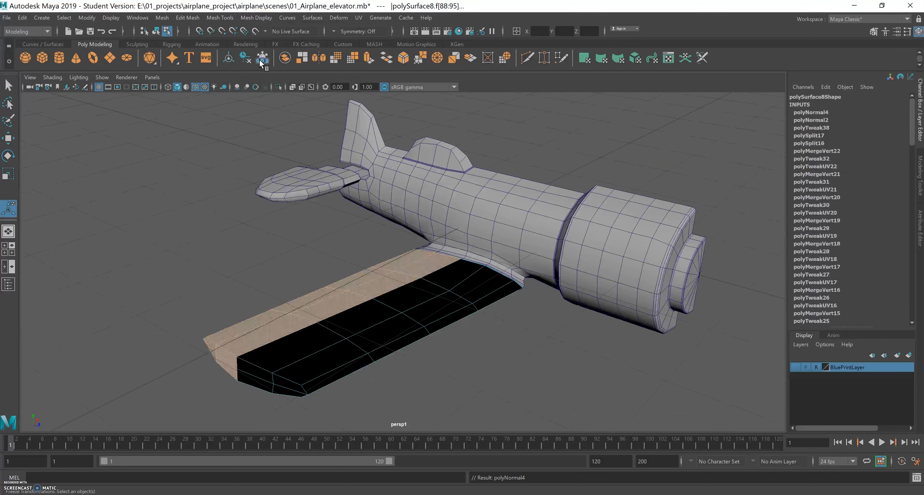
alt+drag(335, 254, 362, 291)
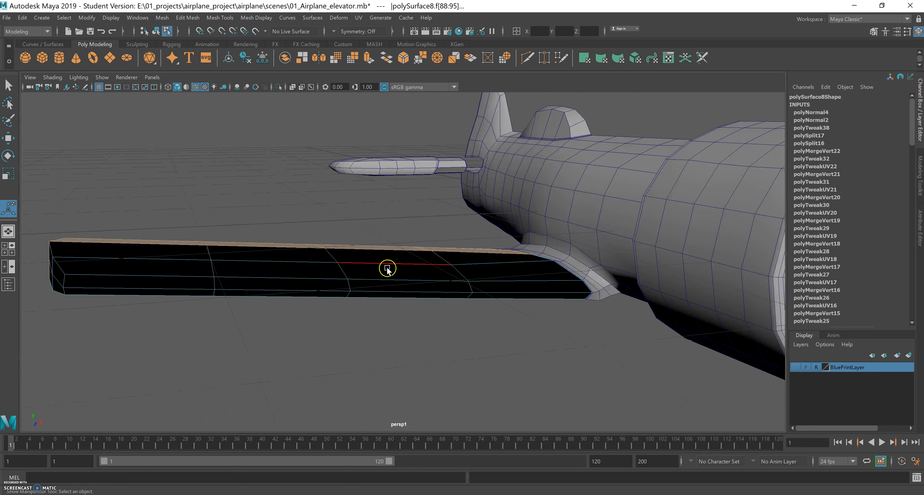
click(396, 264)
Step: Select the whole wing in object mode, reverse its normals and deselect it to check the shading
alt+drag(361, 289, 476, 268)
right_drag(479, 251, 518, 239)
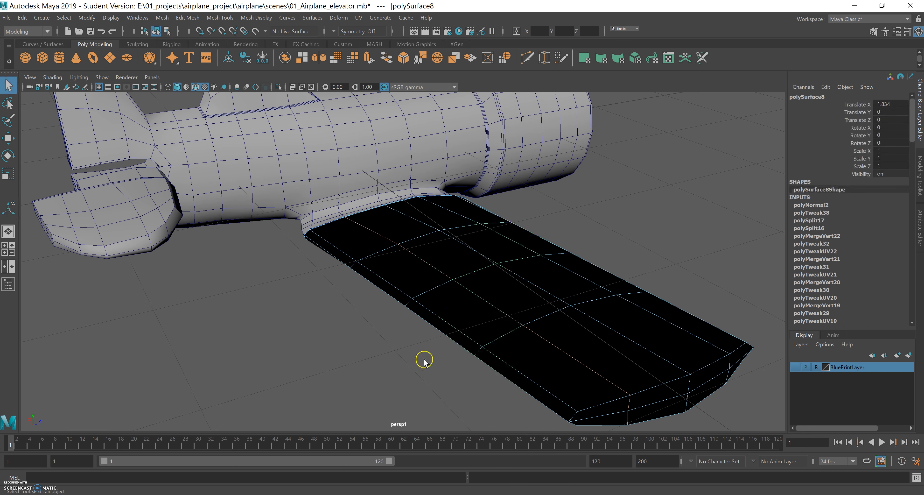
alt+drag(474, 320, 407, 300)
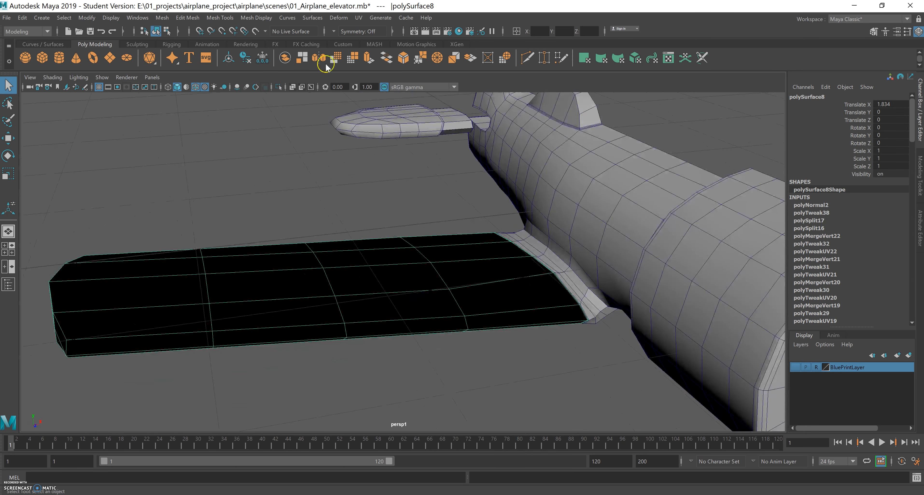
click(254, 19)
click(265, 62)
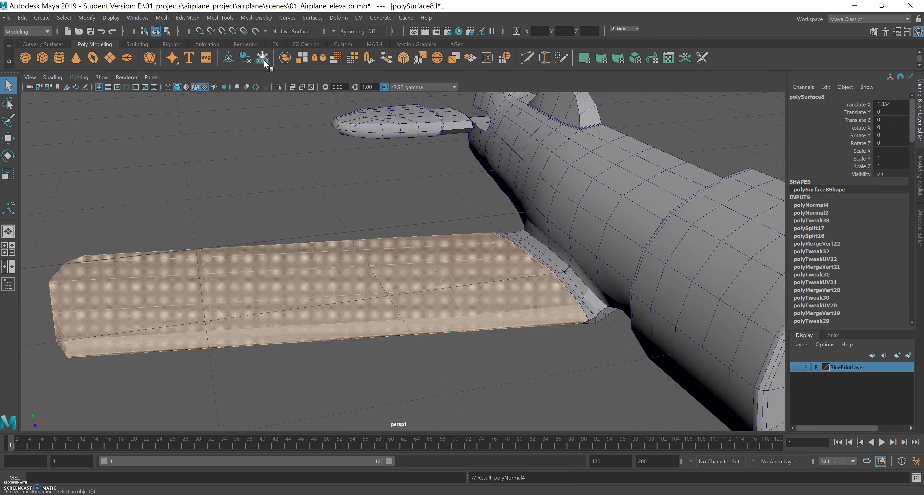
alt+drag(272, 233, 313, 324)
click(247, 309)
alt+right_drag(363, 305, 313, 272)
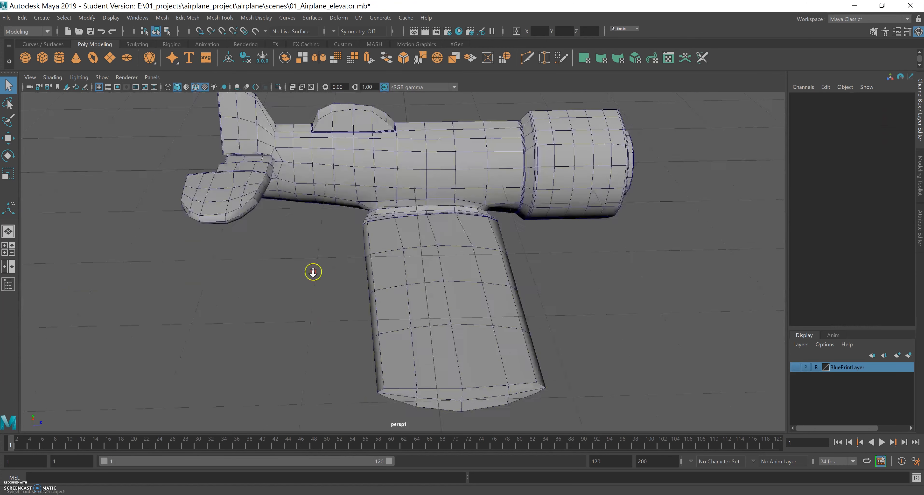
alt+middle_drag(294, 265, 284, 278)
alt+drag(284, 282, 324, 287)
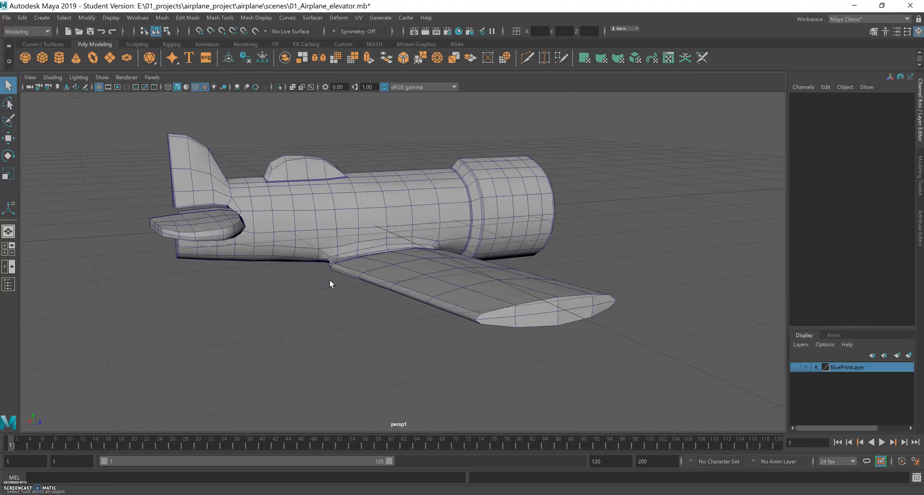
Step: Switch to the side view and make the BluePrintLayer visible to compare the tail with the rudder outline
key(space)
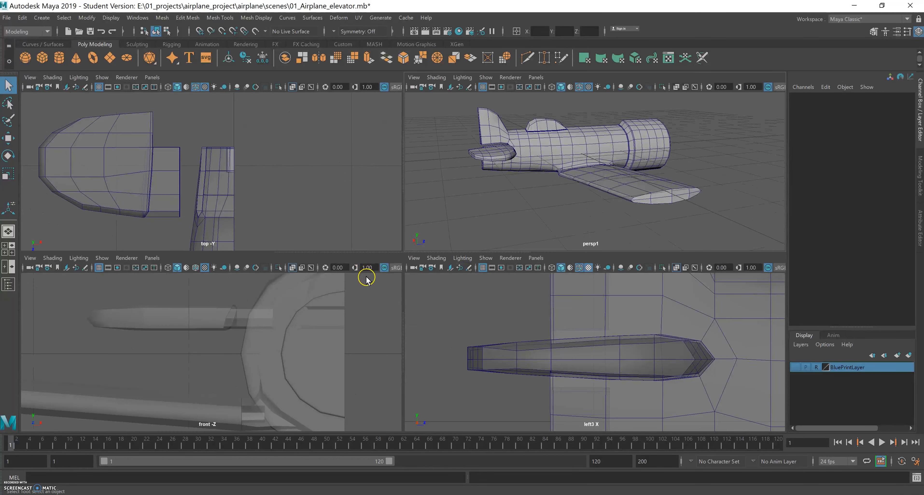
key(space)
scroll(466, 324, down, 10)
scroll(498, 299, up, 4)
alt+middle_drag(653, 296, 603, 301)
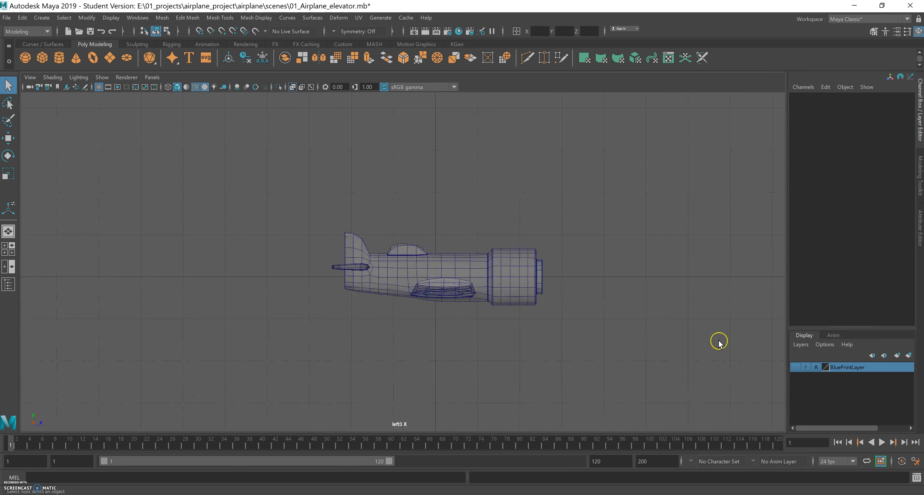
click(794, 367)
scroll(406, 323, up, 3)
scroll(421, 303, up, 2)
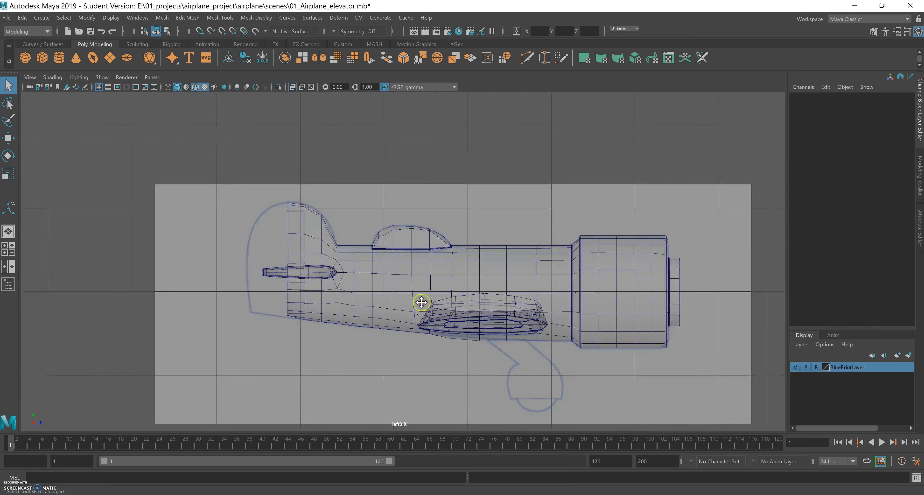
scroll(540, 320, up, 2)
scroll(558, 285, up, 2)
alt+middle_drag(402, 261, 423, 257)
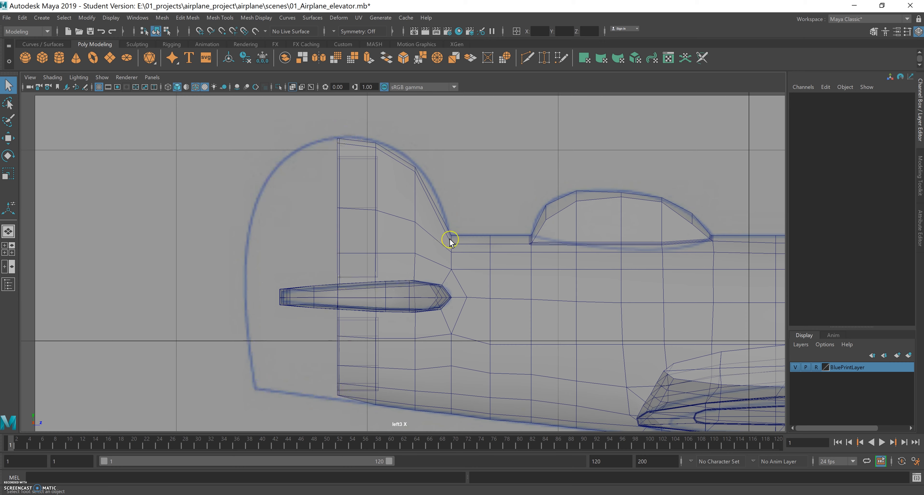
Step: Create a polygon plane and move it back along Z to the tail, to about -2.406
scroll(449, 240, down, 5)
scroll(600, 261, up, 1)
scroll(532, 289, up, 1)
scroll(659, 292, up, 2)
alt+right_drag(659, 292, 665, 293)
alt+middle_drag(485, 283, 428, 275)
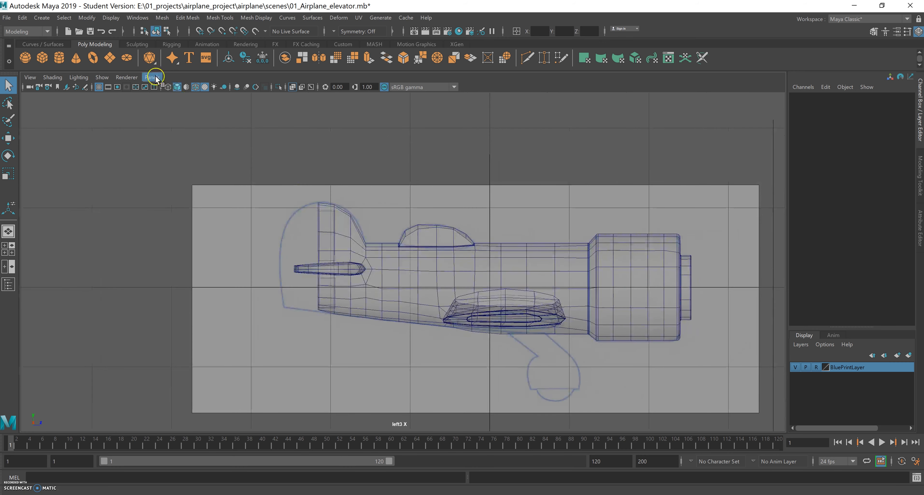
click(110, 59)
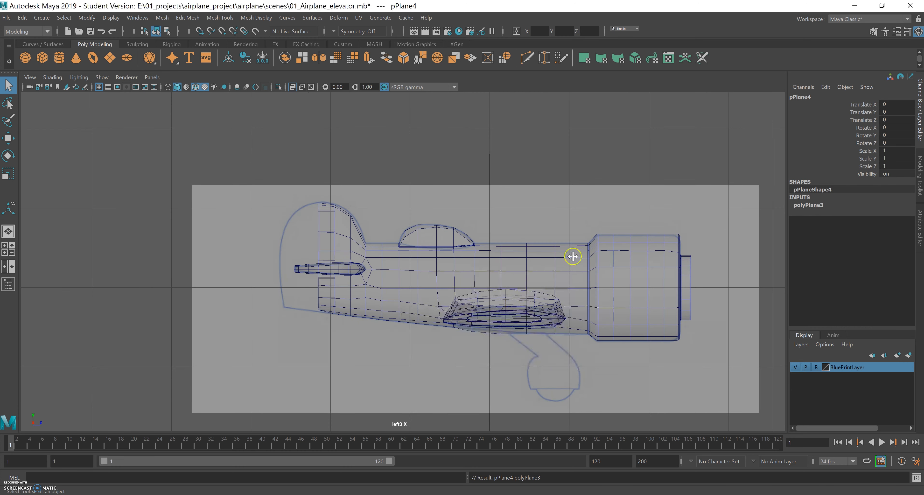
key(space)
key(space)
alt+drag(518, 266, 462, 272)
alt+right_drag(462, 272, 518, 291)
alt+drag(518, 291, 527, 291)
alt+right_drag(527, 291, 383, 267)
alt+middle_drag(382, 267, 405, 326)
key(w)
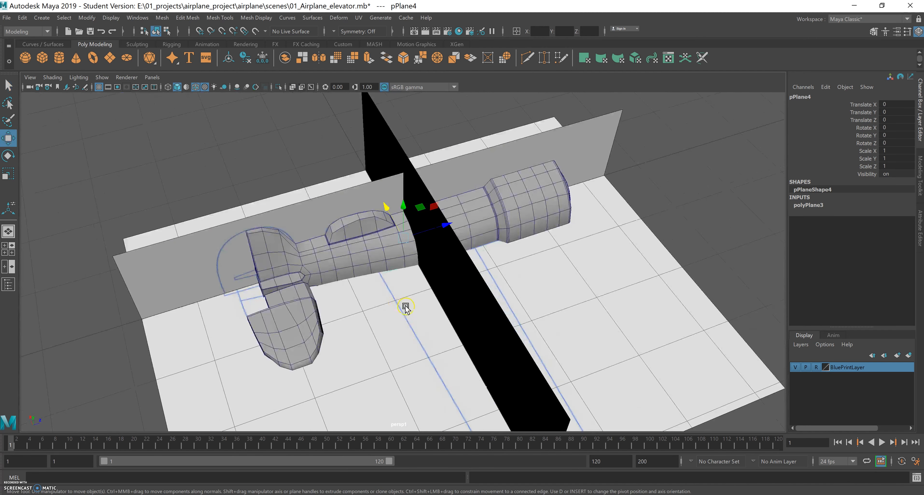
alt+drag(405, 307, 402, 291)
drag(466, 247, 727, 203)
Step: Rotate the plane upright by setting its Z rotation to 90
key(e)
double_click(895, 143)
text(90)
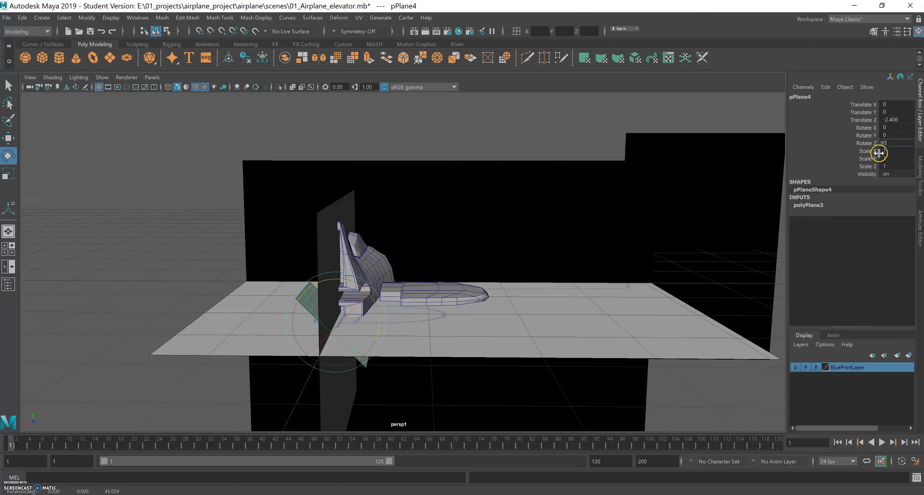
key(Return)
Step: Place the plane behind the fin using the side view, at about X -0.066, Y 0.573 and Z -2.662
alt+drag(360, 268, 230, 249)
key(w)
alt+drag(281, 285, 262, 292)
key(space)
key(space)
scroll(423, 294, up, 5)
scroll(628, 296, up, 3)
Step: Set the plane's height to 0.5 and its width to 1.3 in its polyPlane creation inputs
click(813, 205)
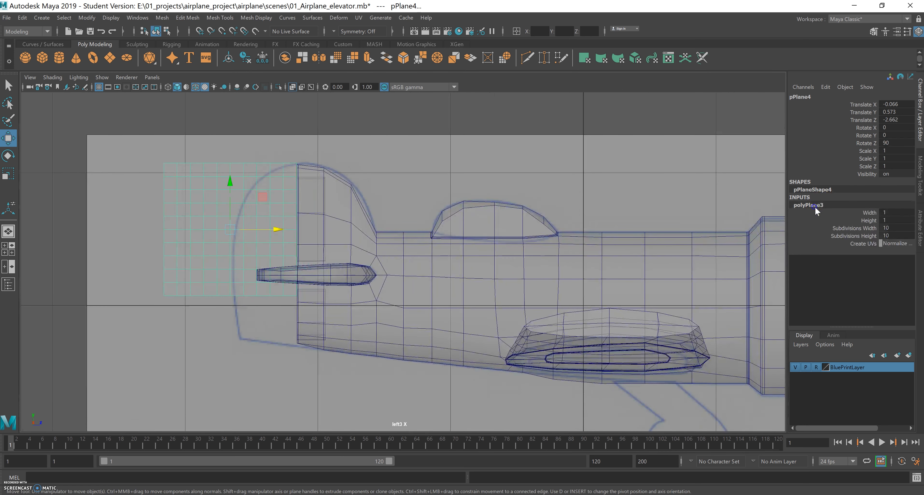
click(804, 222)
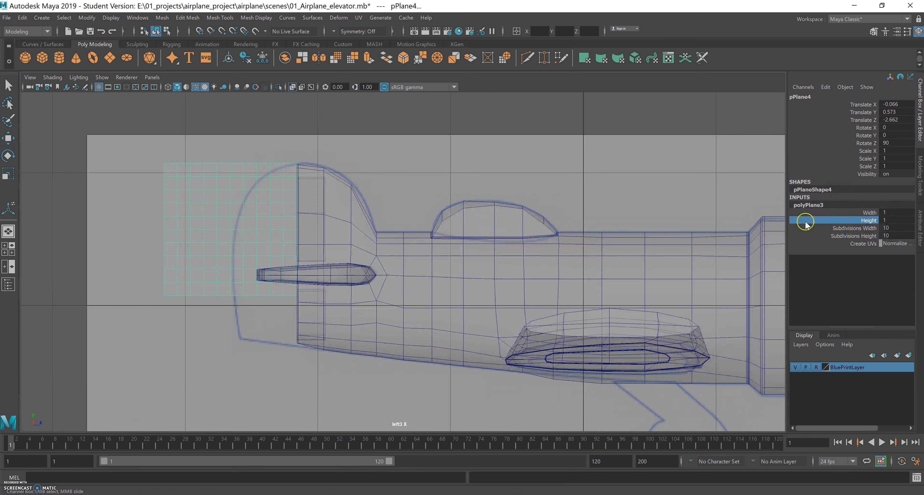
middle_drag(778, 220, 776, 220)
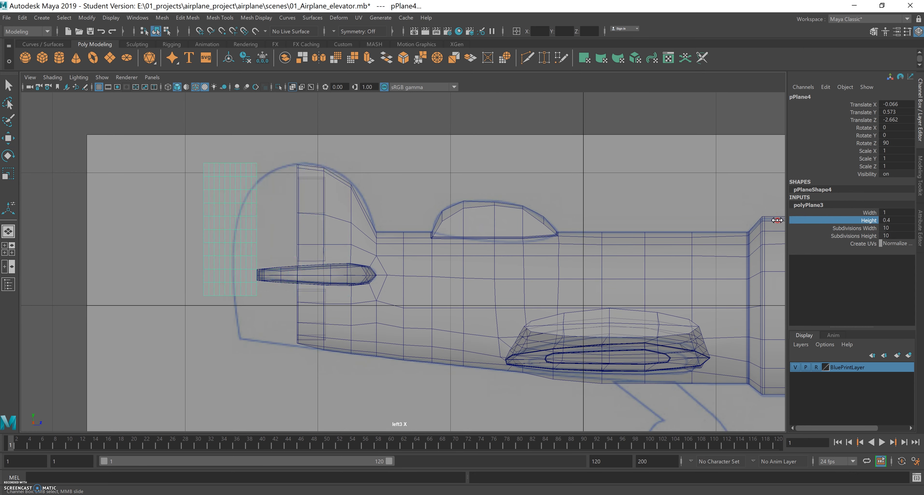
click(851, 215)
middle_drag(751, 210, 752, 215)
Step: Move the plane down and forward against the fin's rear edge, to about Y 0.38 and Z -2.41
key(w)
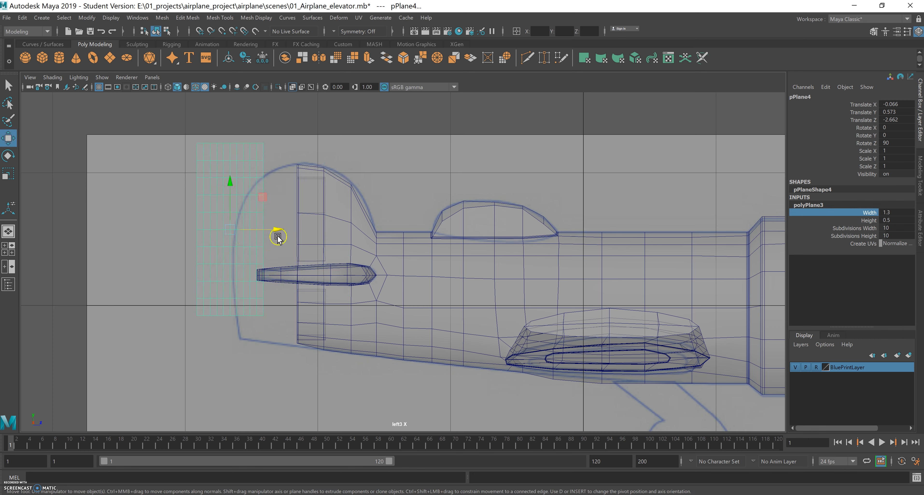
drag(230, 183, 231, 210)
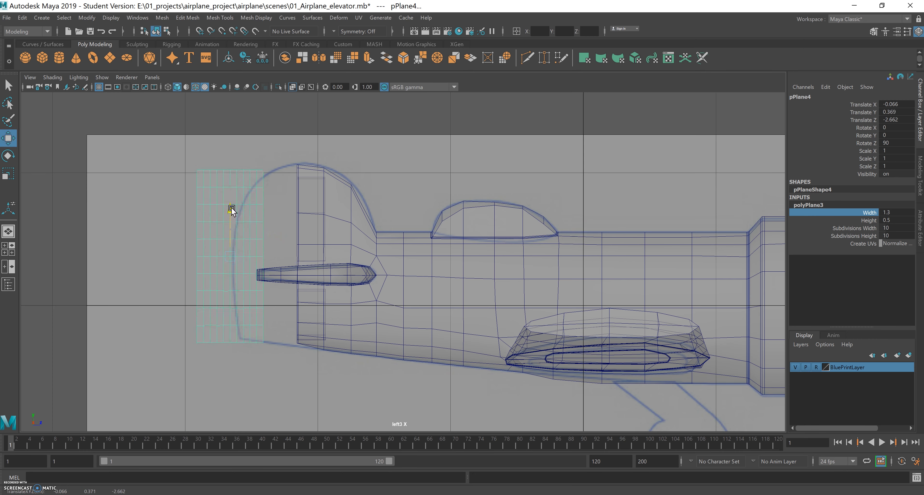
drag(280, 254, 312, 259)
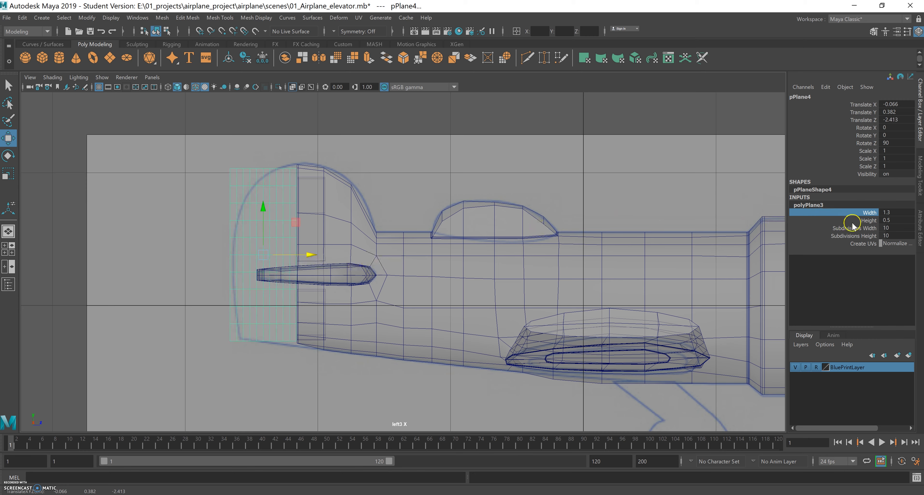
Step: Set the plane's width to 1.38 so it spans the height of the rudder outline
middle_drag(762, 210, 762, 211)
click(814, 213)
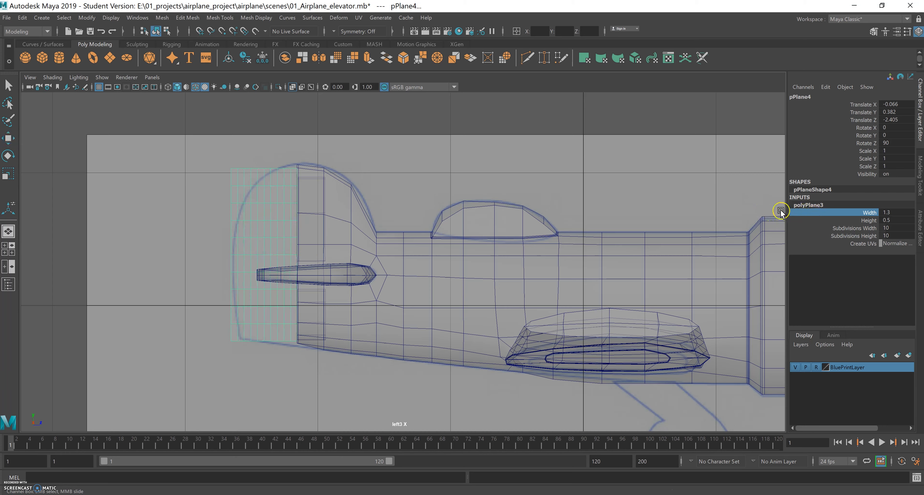
middle_drag(777, 211, 778, 211)
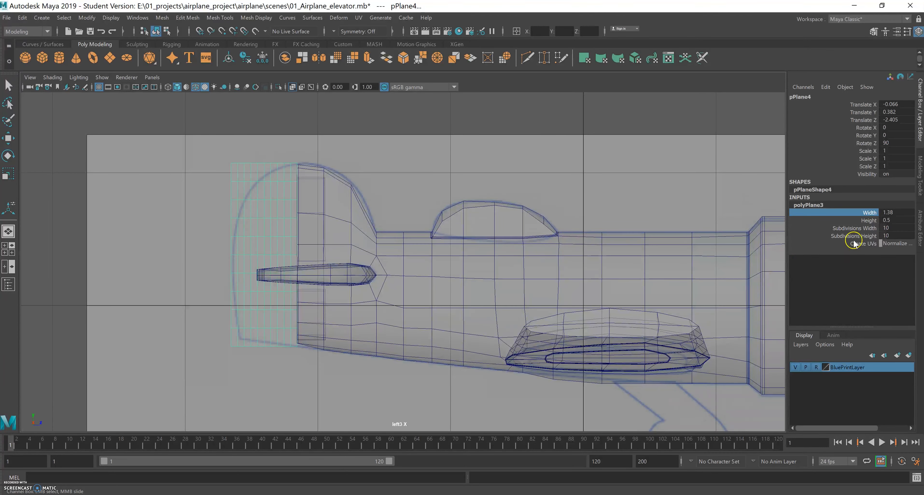
Step: Set both the width and height subdivisions of the rudder plane to 4 in its polyPlane inputs
click(887, 230)
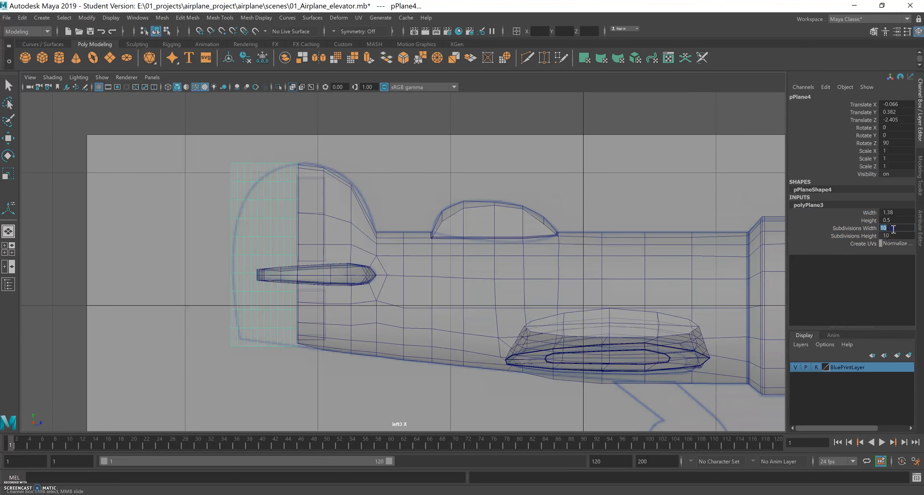
click(887, 235)
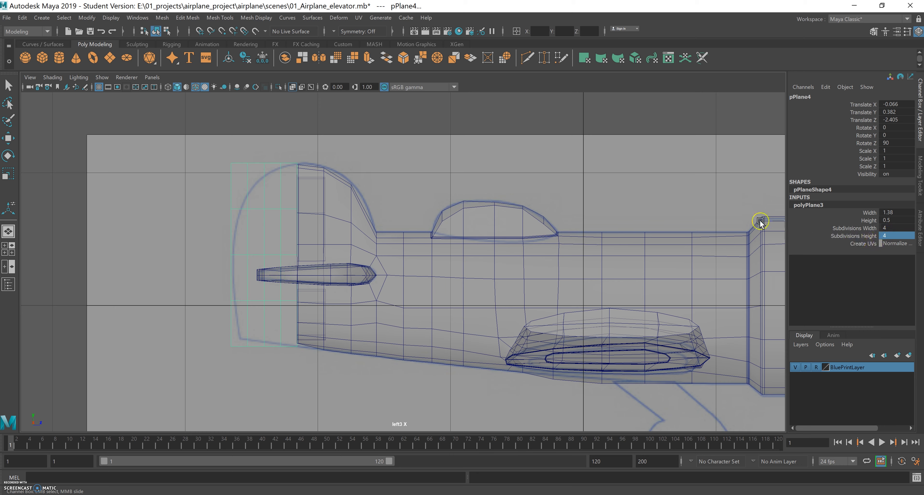
key(q)
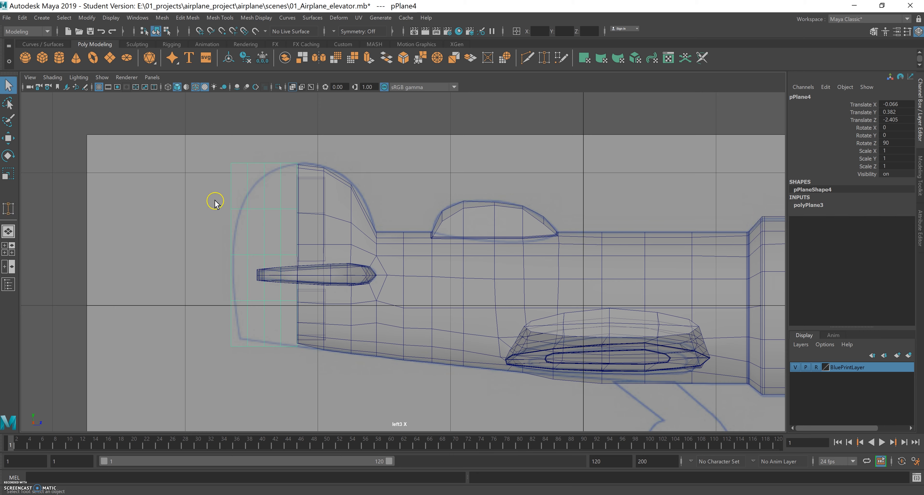
Step: Target Weld the plane's upper rear corner vertex onto the next vertex below it on the rear edge
right_click(246, 181)
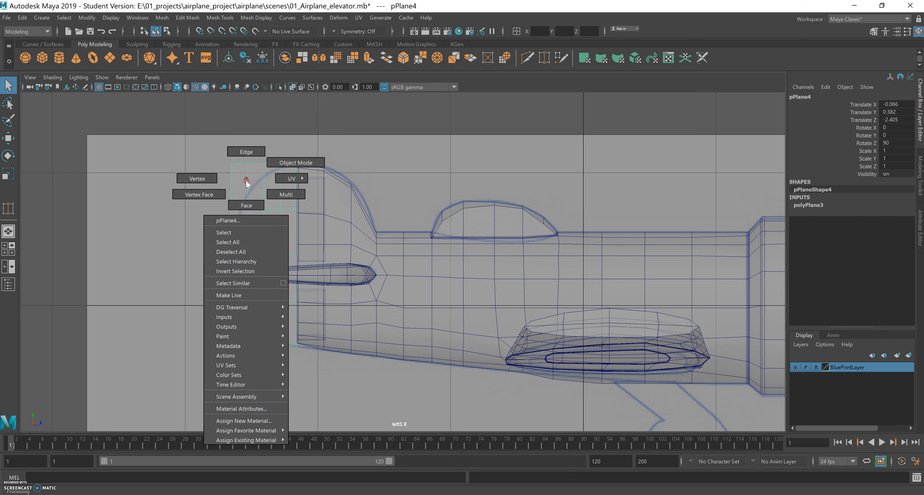
click(212, 178)
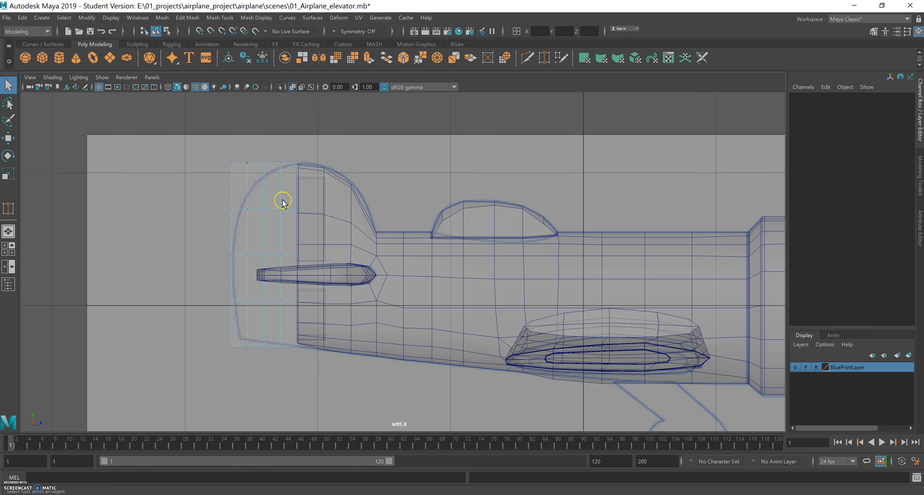
click(544, 58)
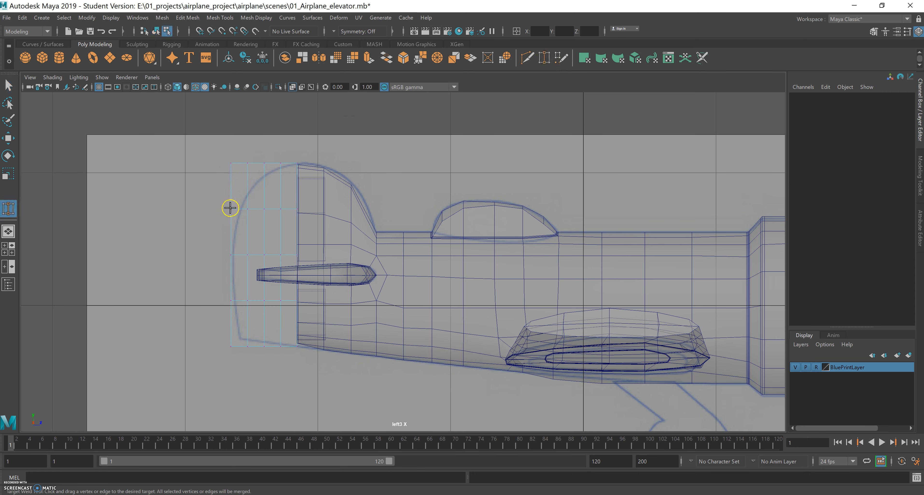
drag(231, 208, 231, 208)
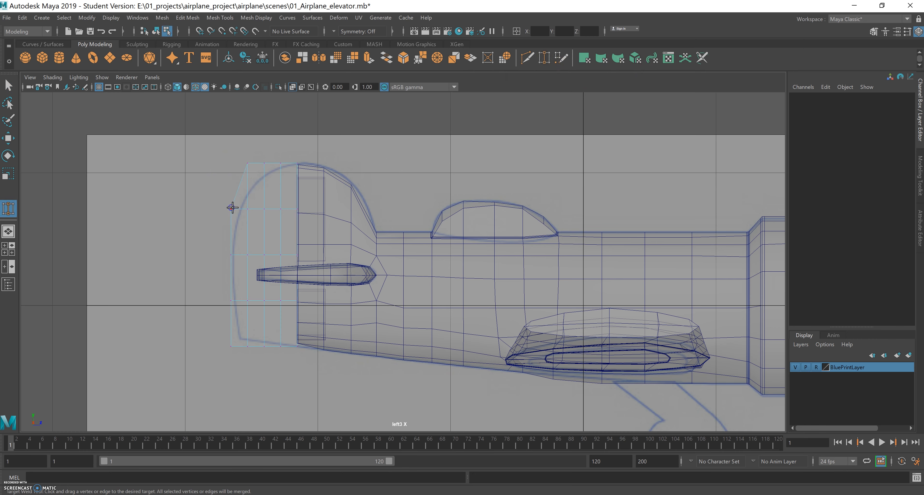
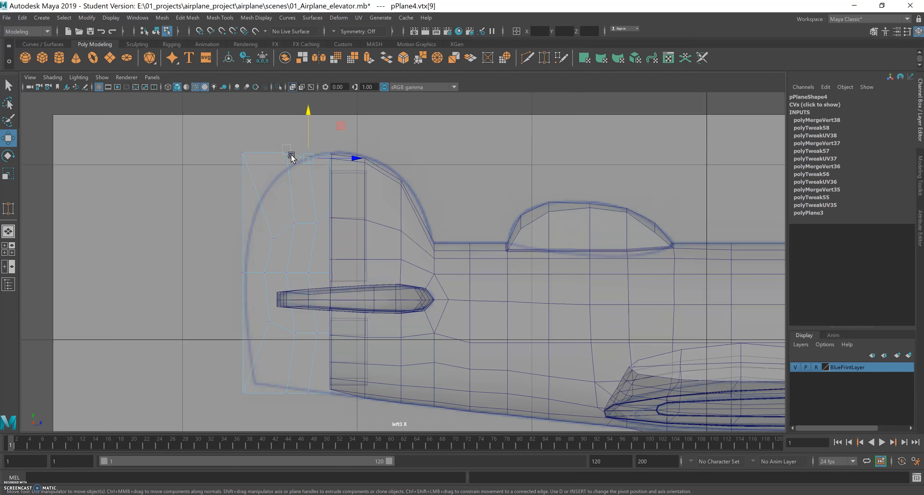
Step: Move the plane's upper rear corner vertex and the mid-height rear edge vertex onto the blueprint's rudder outline
drag(286, 109, 245, 134)
click(244, 154)
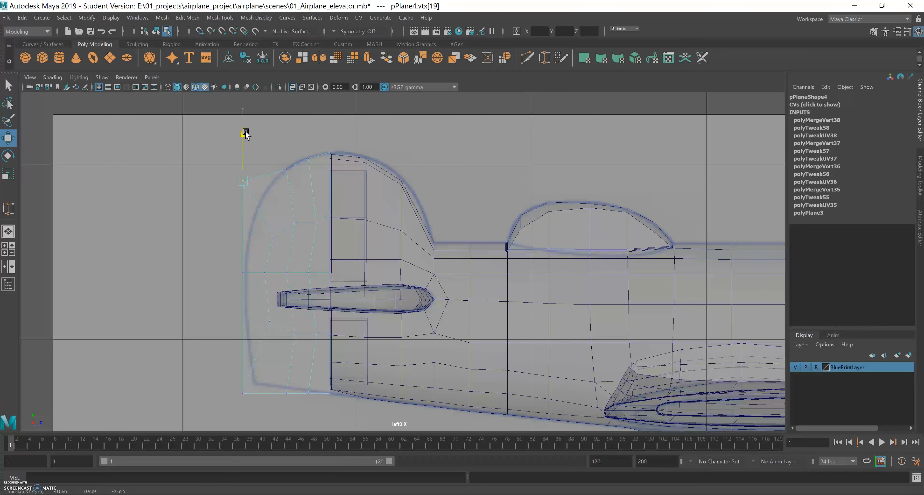
drag(291, 197, 300, 197)
drag(261, 160, 258, 157)
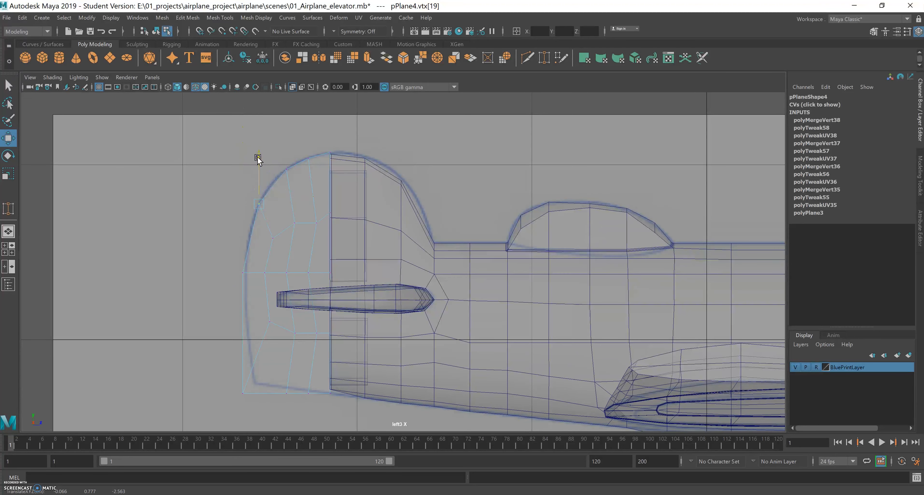
alt+middle_drag(283, 240, 289, 192)
click(233, 211)
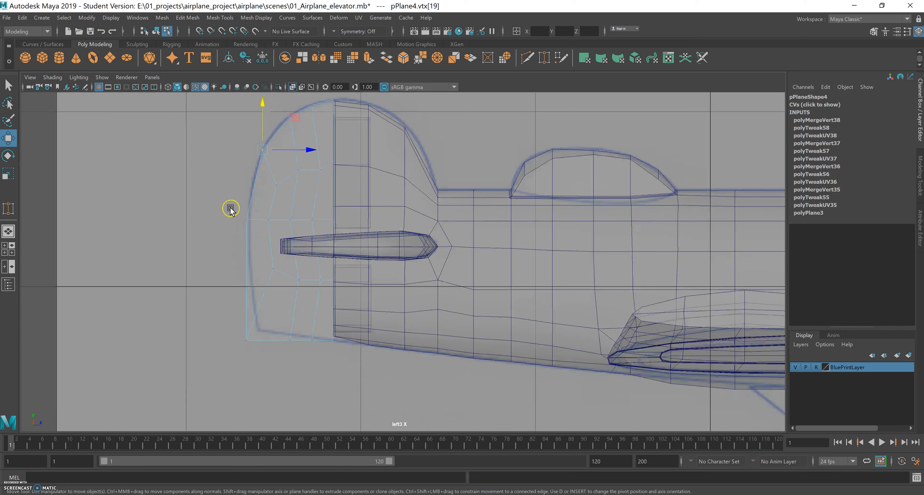
drag(294, 220, 293, 221)
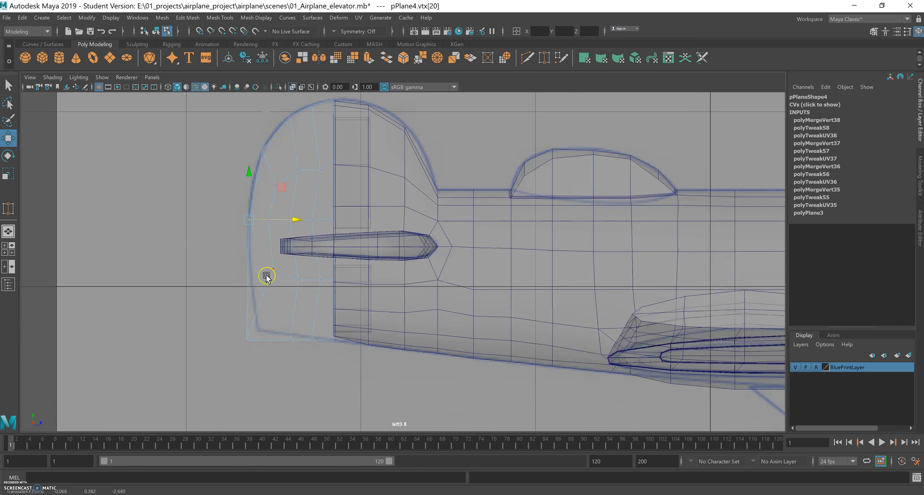
Step: Move the plane's lower rear corner vertex and the bottom edge vertices onto the blueprint's rudder outline
click(239, 332)
drag(247, 294, 251, 272)
drag(304, 318, 301, 320)
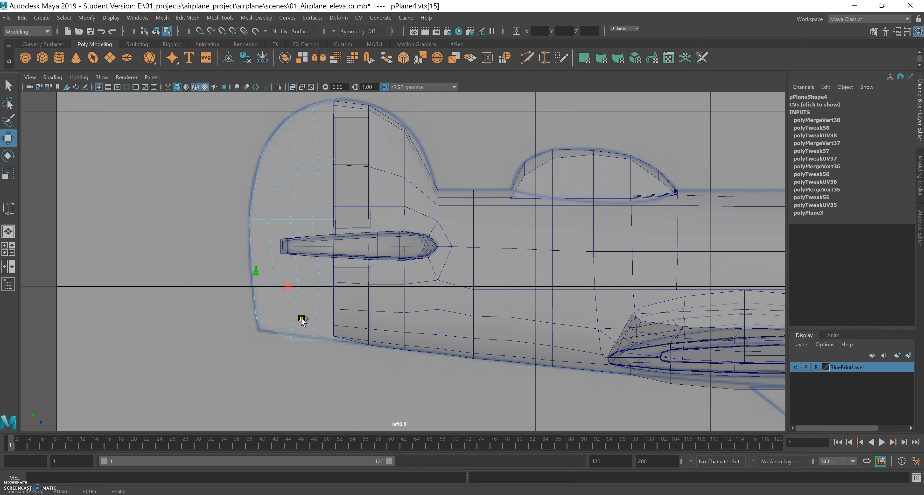
drag(256, 282, 260, 294)
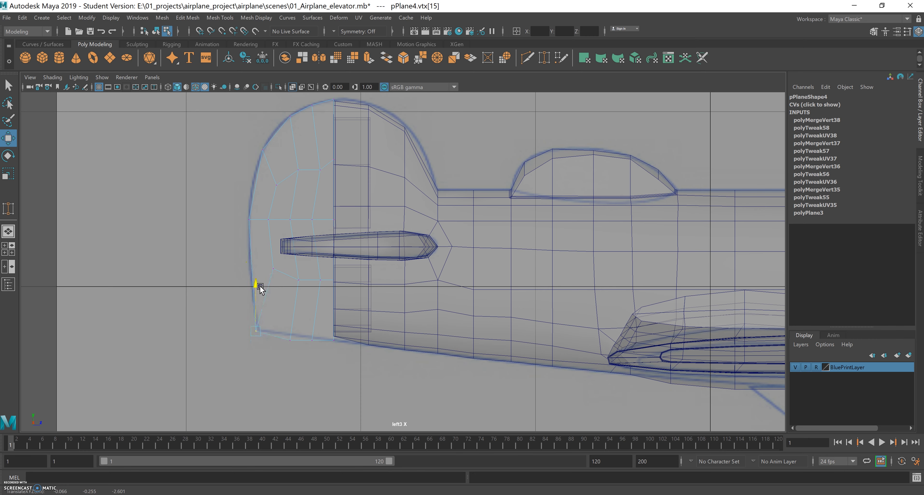
drag(303, 328, 291, 288)
click(309, 339)
drag(309, 339, 312, 292)
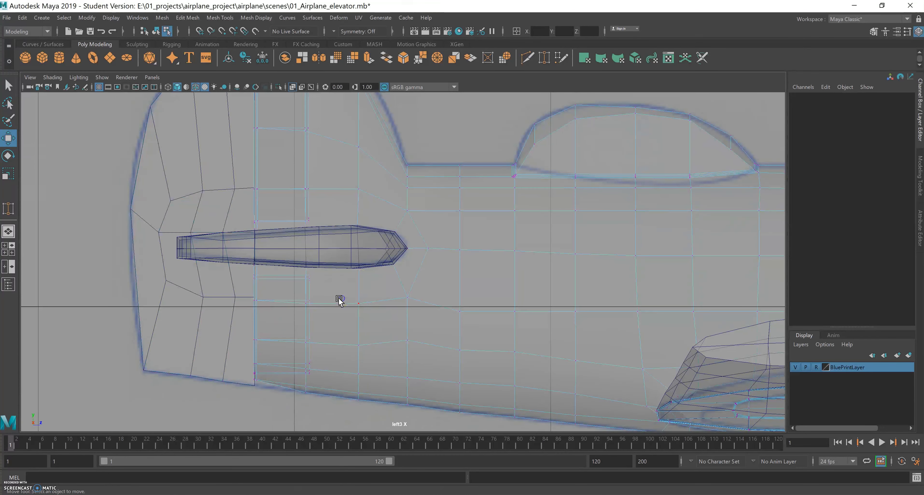
Step: Switch to a full-size perspective view and hide the BluePrintLayer display layer
key(space)
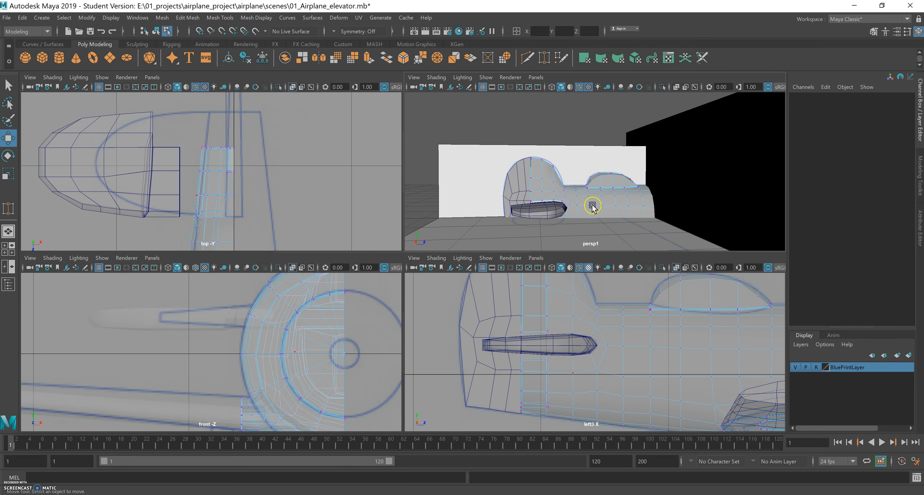
key(space)
alt+drag(323, 305, 499, 256)
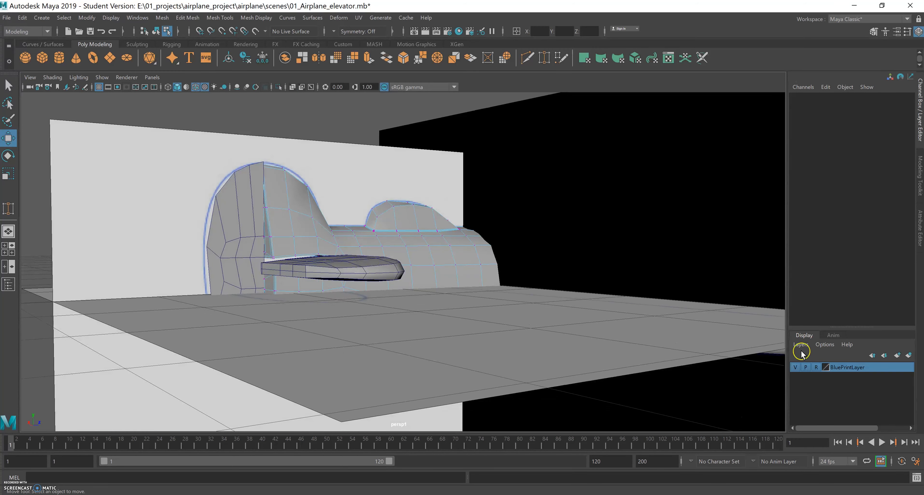
click(794, 366)
scroll(385, 283, up, 5)
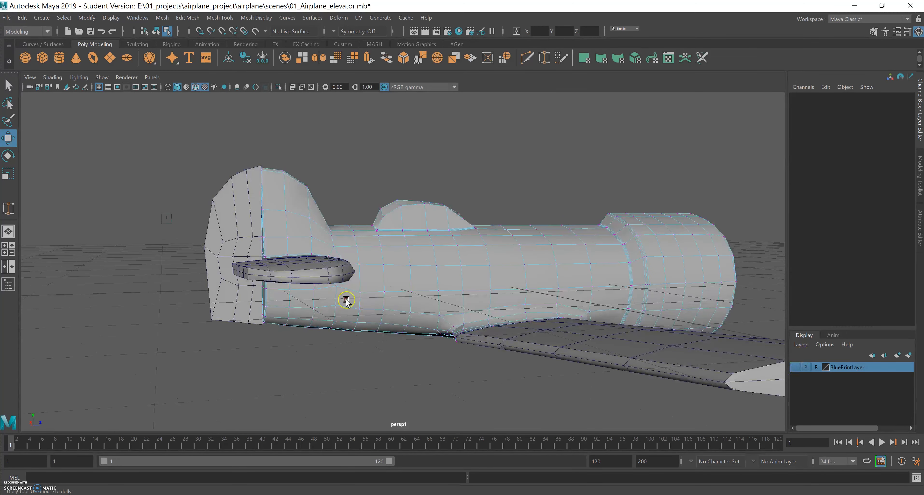
Step: Examine how the rudder plane meets the fin and rear fuselage from above, below and the side
alt+drag(384, 304, 269, 331)
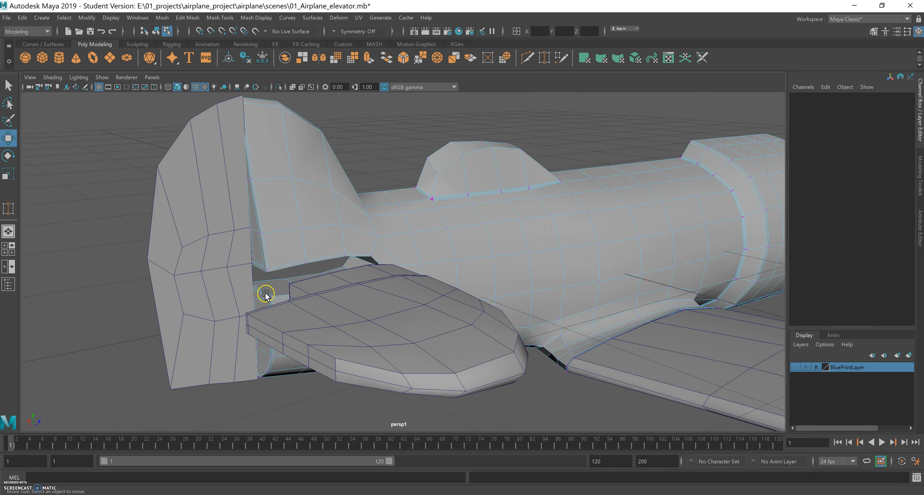
mouse_move(260, 187)
alt+mouse_down()
mouse_move(241, 200)
mouse_move(259, 201)
alt+mouse_up()
mouse_move(264, 143)
alt+mouse_down()
mouse_move(313, 136)
mouse_move(266, 149)
mouse_move(237, 140)
mouse_move(280, 137)
mouse_move(270, 132)
alt+mouse_up()
alt+drag(255, 186, 270, 111)
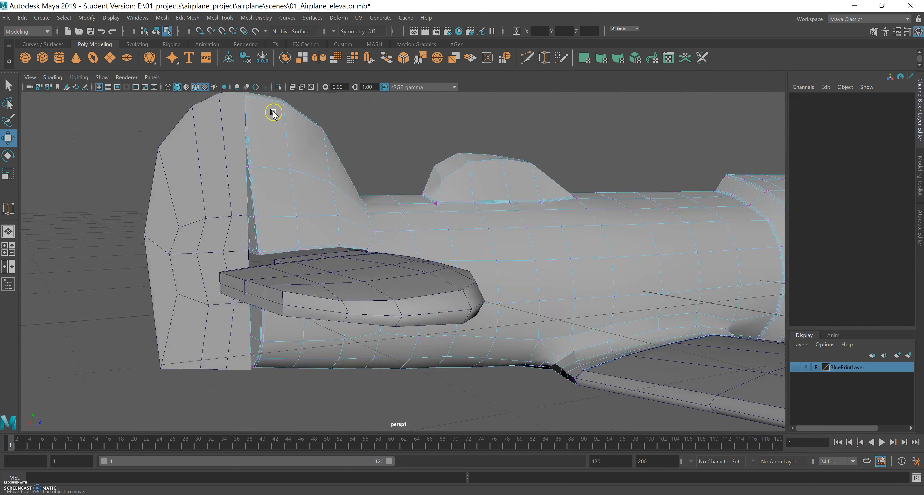
alt+drag(264, 160, 270, 173)
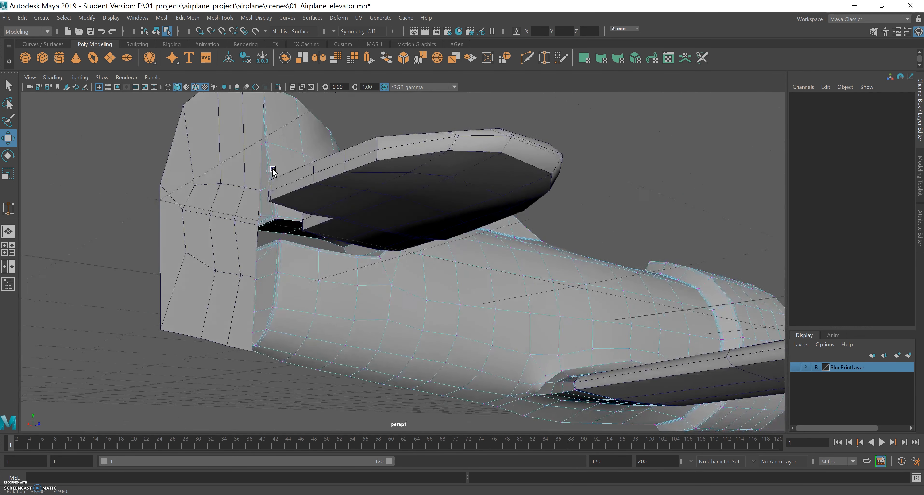
alt+drag(278, 342, 288, 314)
alt+drag(361, 310, 112, 186)
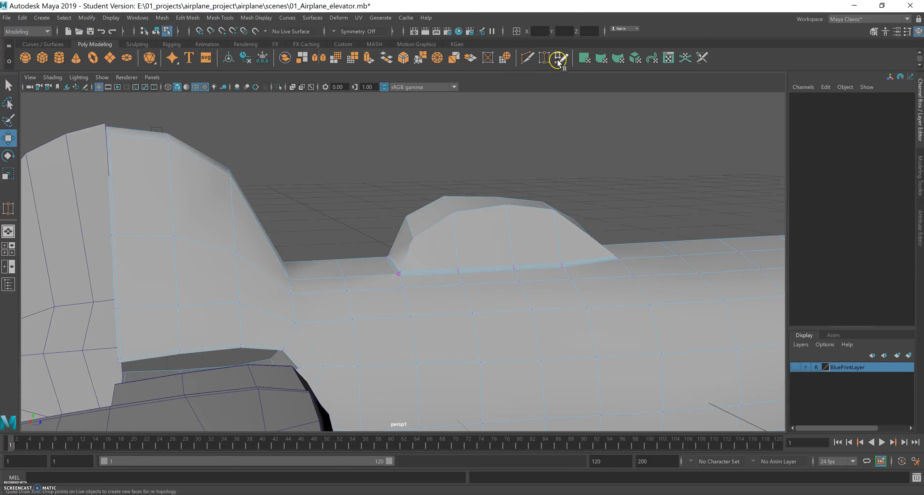
Step: Insert an edge loop with Multi-Cut running along the top of the fuselage, over the canopy and up the fin
click(526, 57)
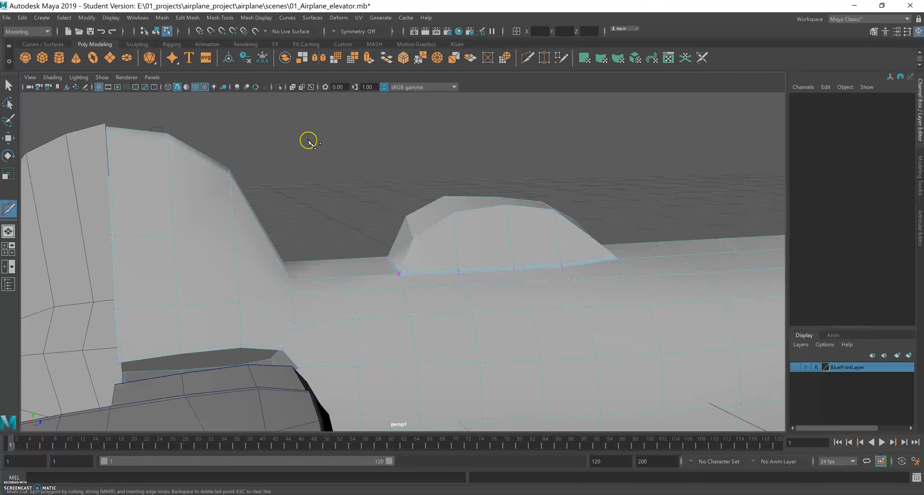
key(ctrl)
alt+drag(364, 276, 360, 298)
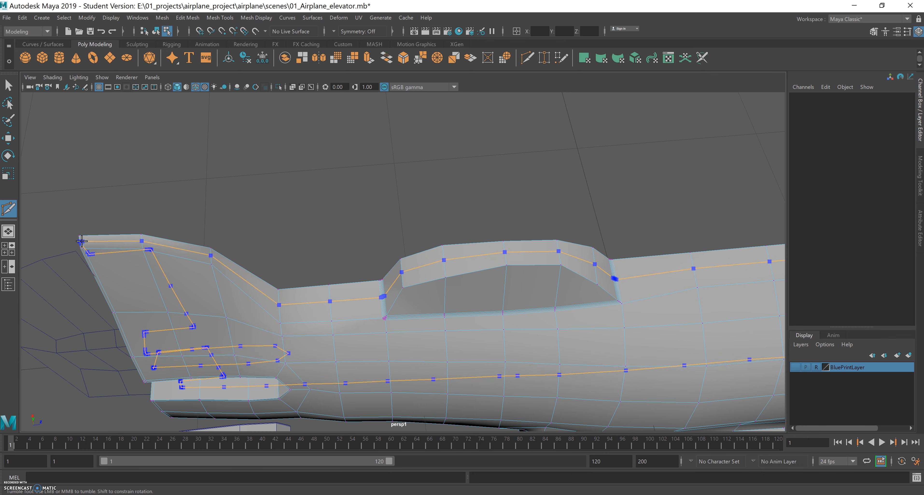
alt+drag(303, 260, 266, 224)
alt+middle_drag(266, 225, 381, 270)
alt+drag(382, 270, 392, 266)
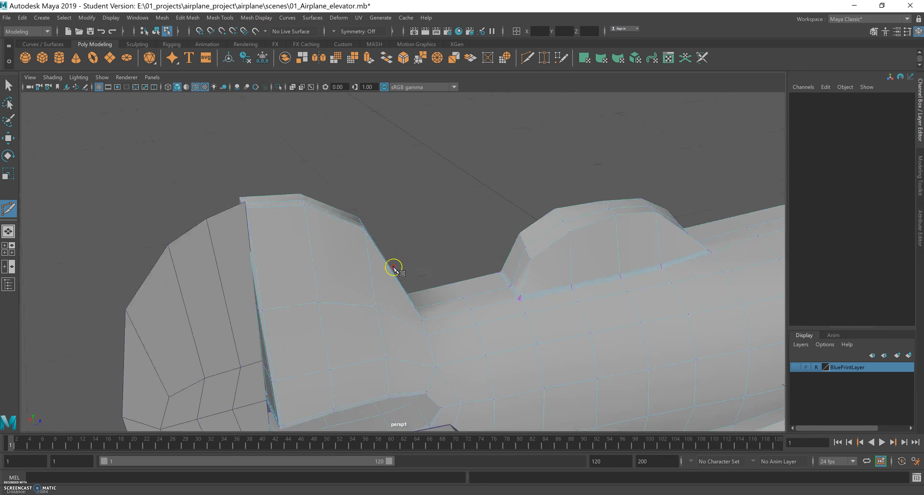
alt+middle_drag(392, 266, 401, 279)
alt+drag(401, 279, 427, 268)
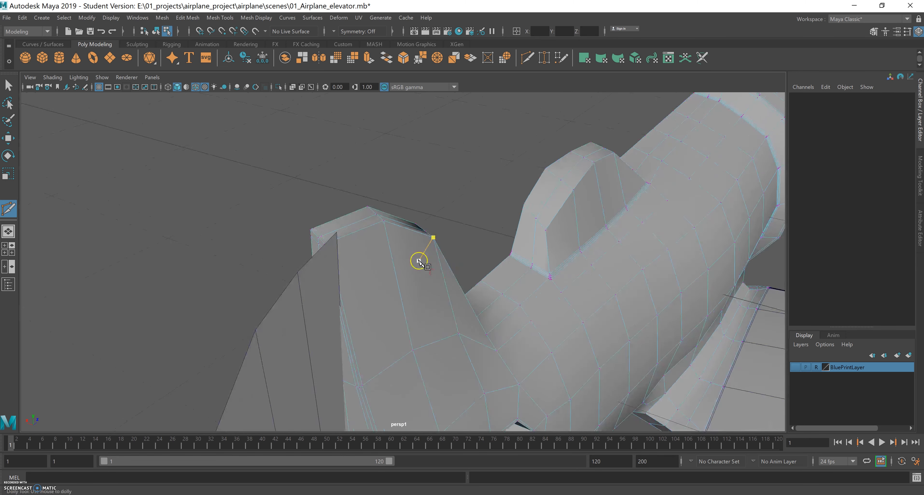
alt+middle_drag(405, 250, 424, 268)
alt+drag(423, 268, 382, 284)
alt+right_drag(382, 284, 403, 286)
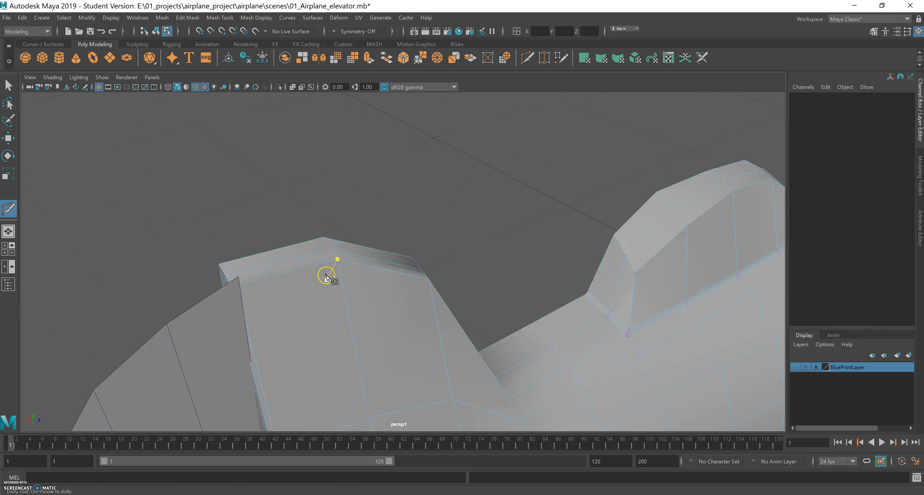
Step: Select the row of vertices along the side of the fin's upper rim, from its rear tip down to the fuselage
right_click(329, 277)
right_drag(329, 279, 293, 253)
alt+drag(323, 274, 297, 282)
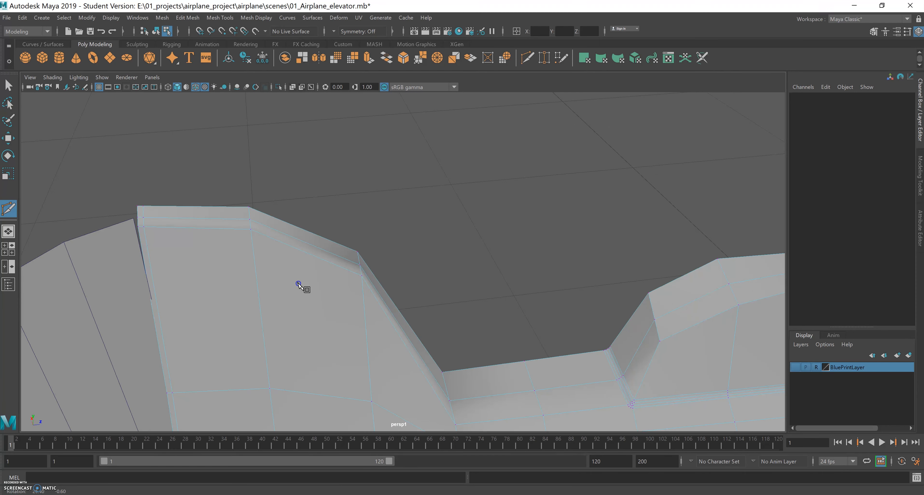
key(q)
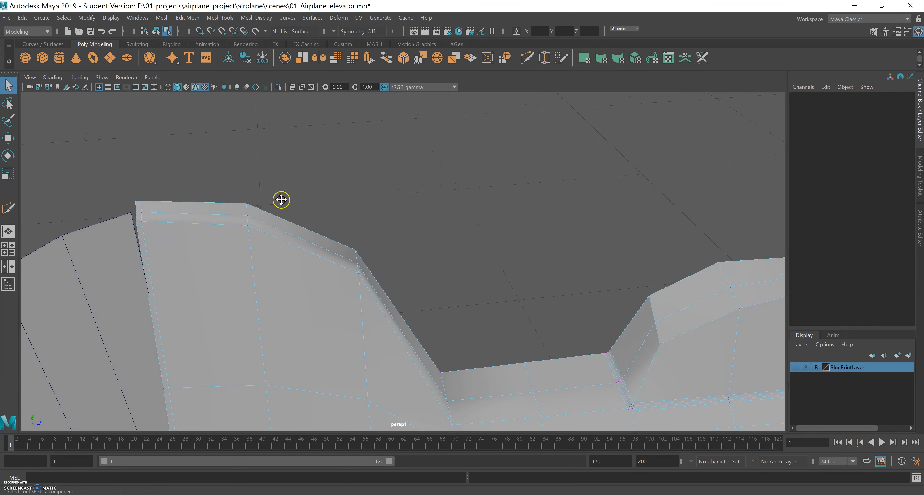
alt+middle_drag(281, 200, 268, 202)
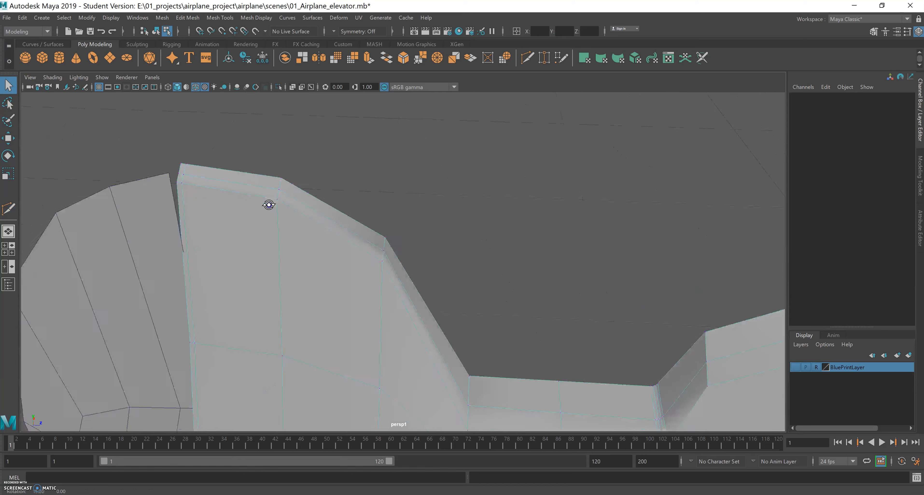
click(186, 179)
alt+drag(289, 206, 261, 218)
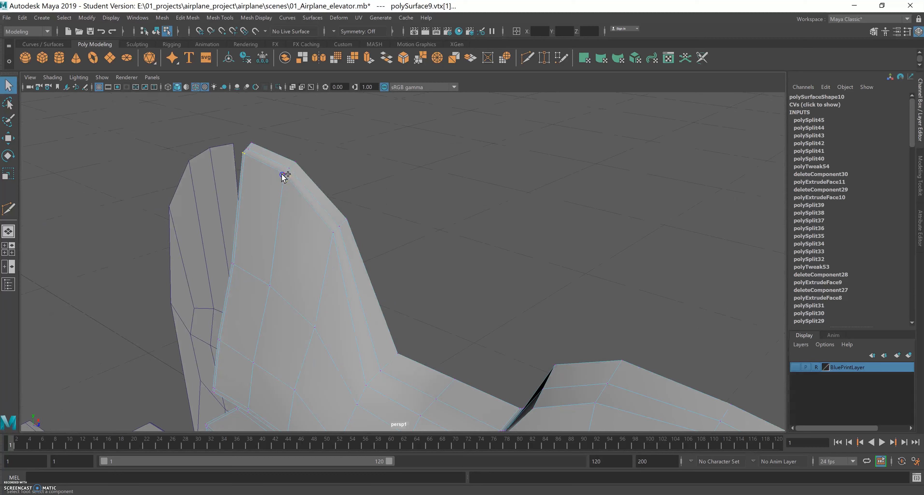
alt+drag(374, 278, 287, 218)
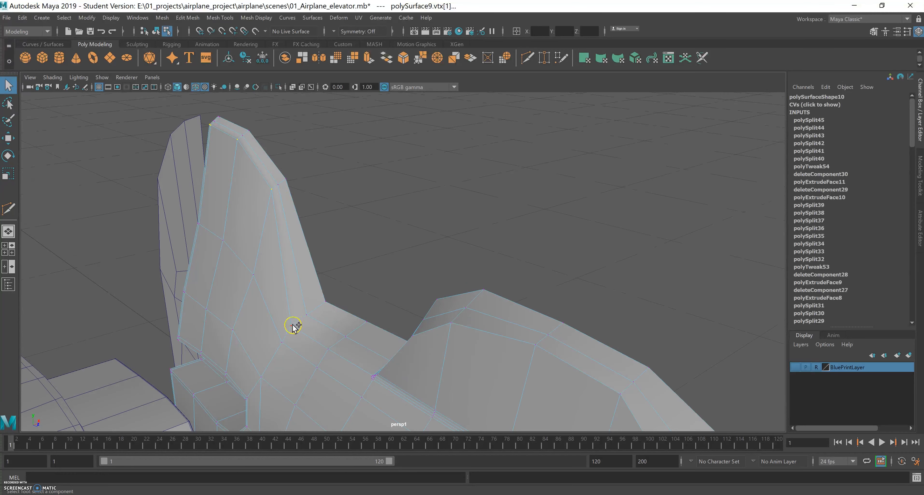
mouse_move(364, 259)
alt+mouse_down()
mouse_move(324, 266)
mouse_move(344, 276)
mouse_move(358, 268)
alt+mouse_up()
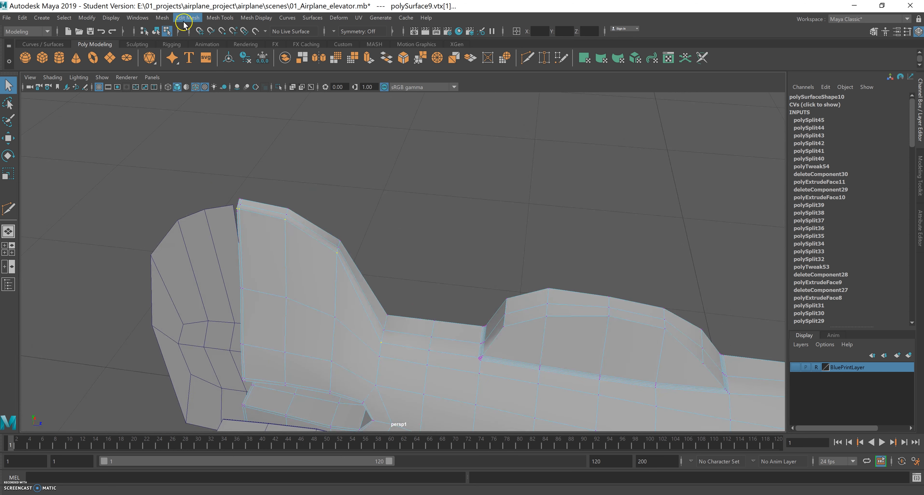
click(163, 19)
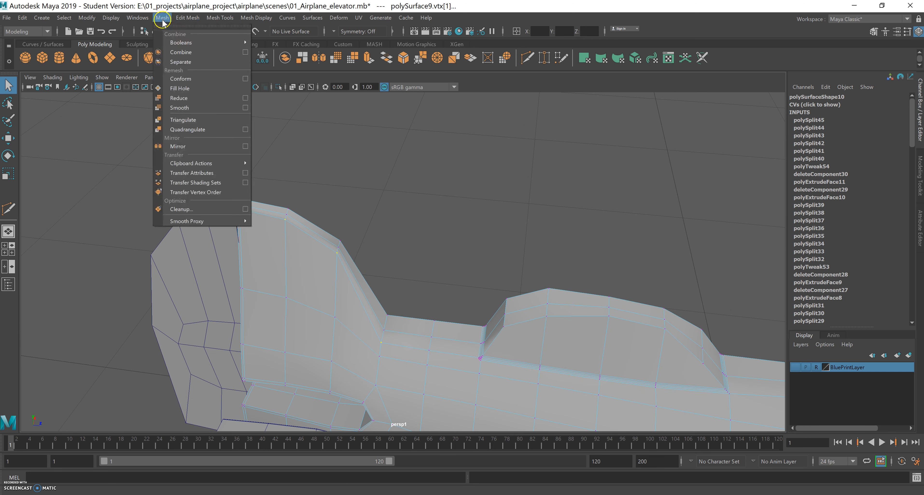
mouse_move(191, 22)
mouse_move(220, 19)
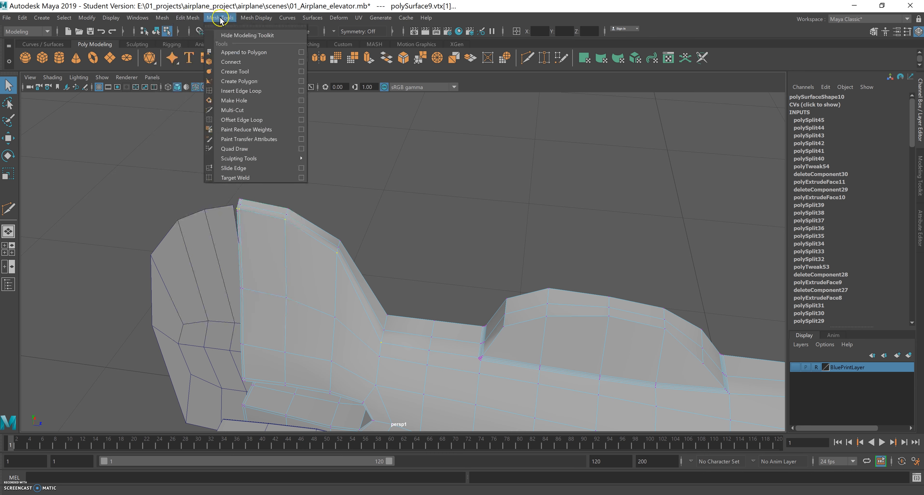
Step: Try to slide the selected row of vertices along the fin's upper rim with the Slide Edge tool
click(231, 168)
mouse_move(295, 237)
alt+mouse_down()
mouse_move(299, 276)
mouse_move(286, 225)
alt+mouse_up()
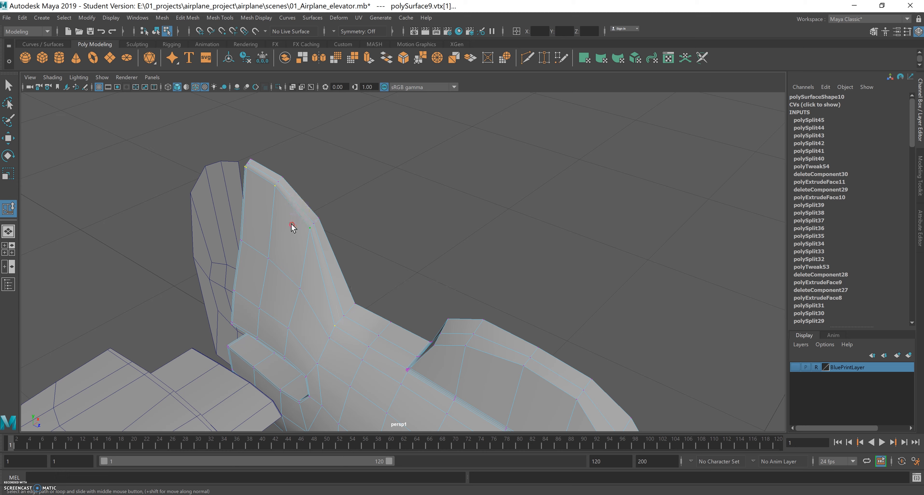
alt+right_drag(275, 232, 480, 248)
alt+middle_drag(310, 203, 337, 232)
middle_click(205, 179)
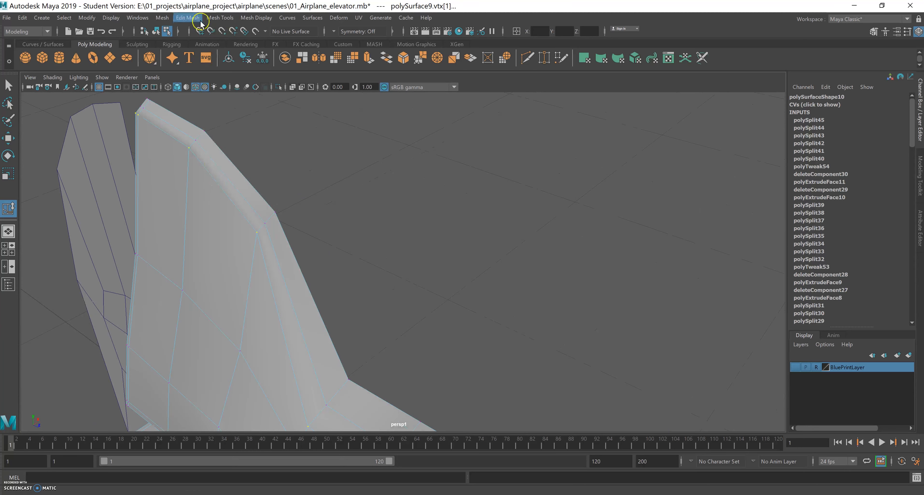
click(187, 18)
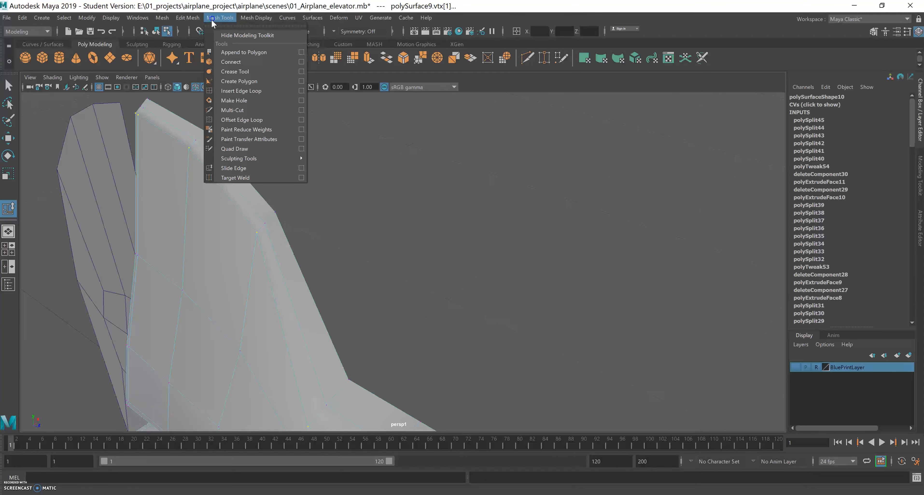
click(229, 170)
click(201, 167)
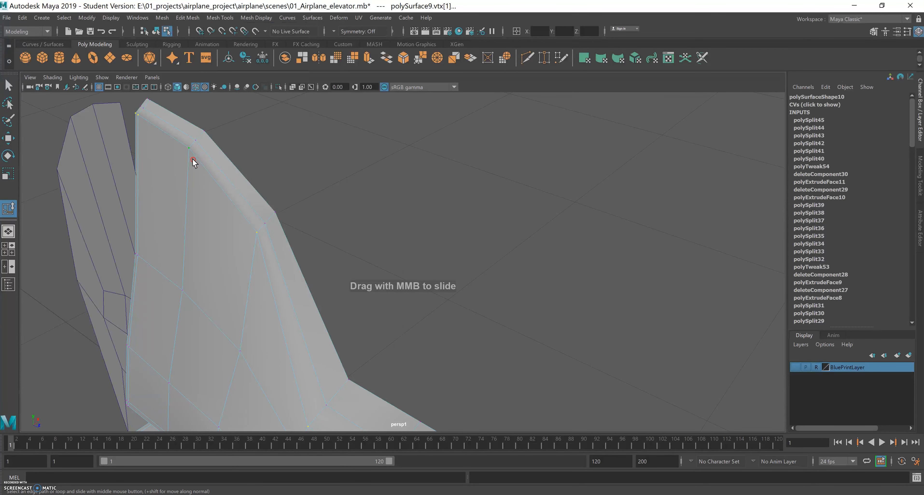
click(189, 151)
Step: Switch to edge selection and select the row of edges along the side of the fin's upper rim
mouse_move(210, 190)
alt+mouse_down()
mouse_move(220, 189)
mouse_move(206, 185)
alt+mouse_up()
right_drag(145, 147, 140, 119)
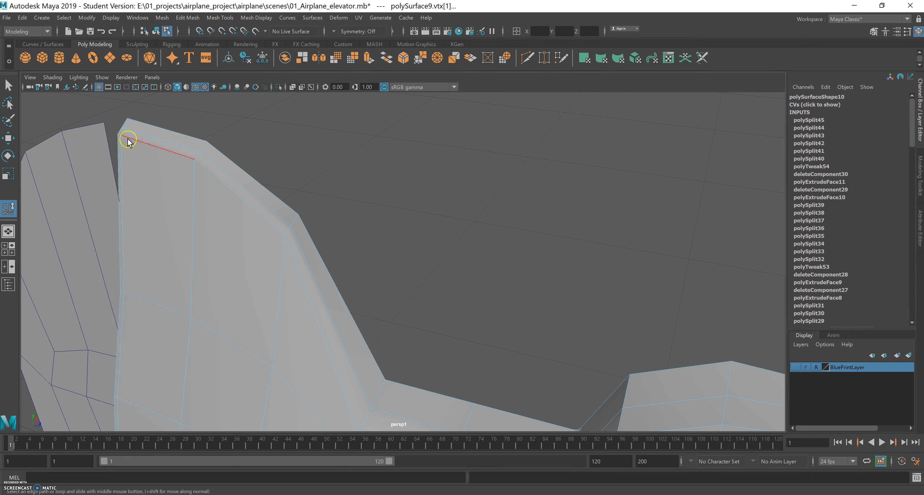
click(119, 137)
click(154, 148)
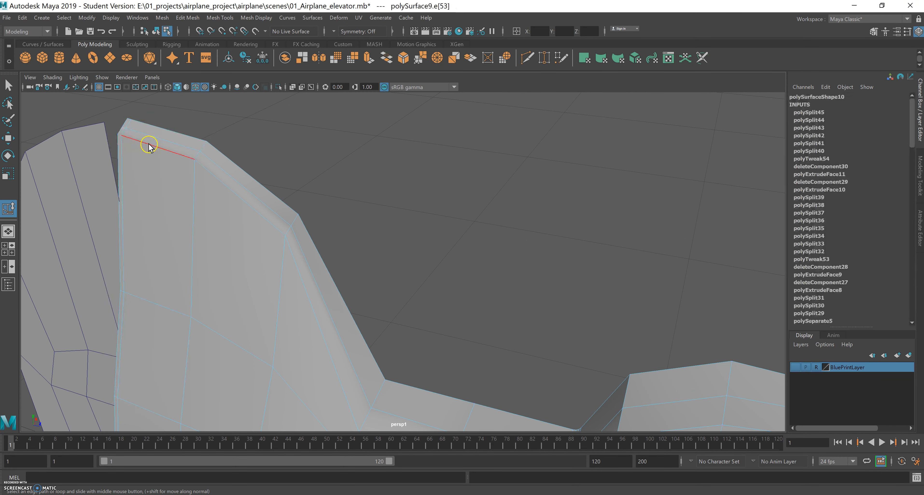
shift+click(231, 188)
shift+click(289, 254)
alt+drag(309, 263, 292, 173)
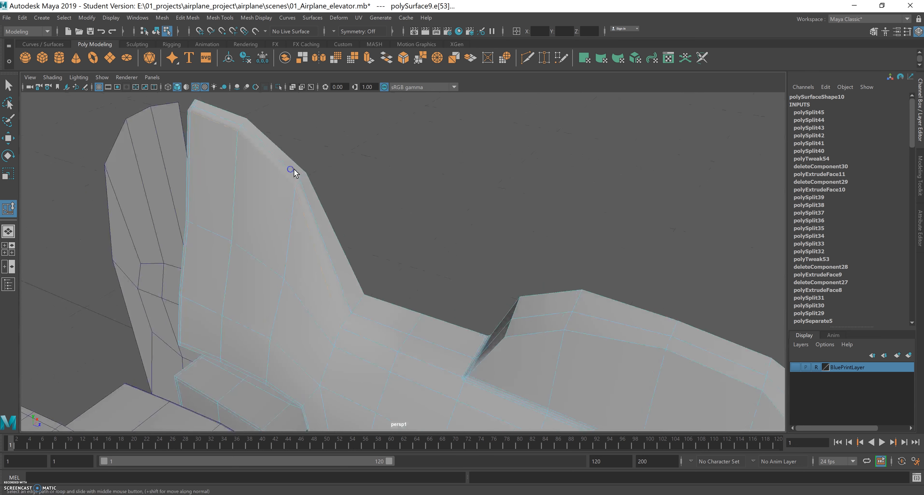
Step: Try to slide the selected rim edges down the fin's side with Slide Edge, and undo the slide
click(222, 17)
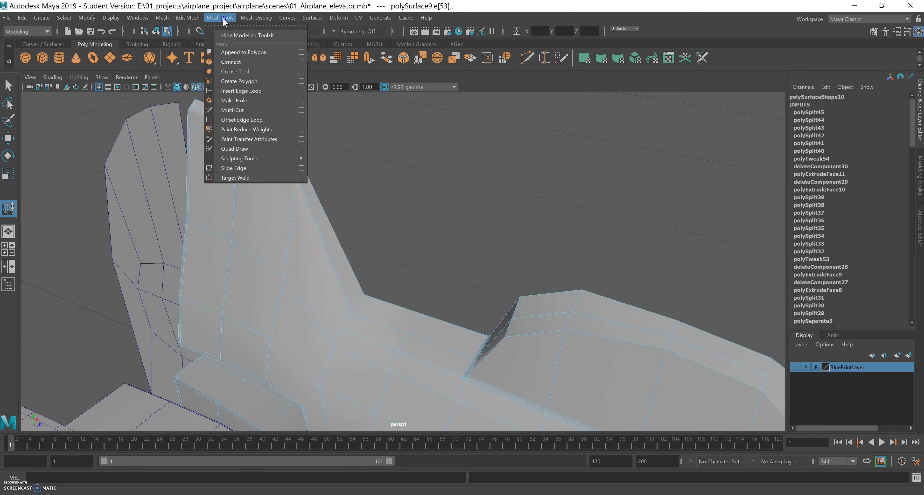
click(226, 174)
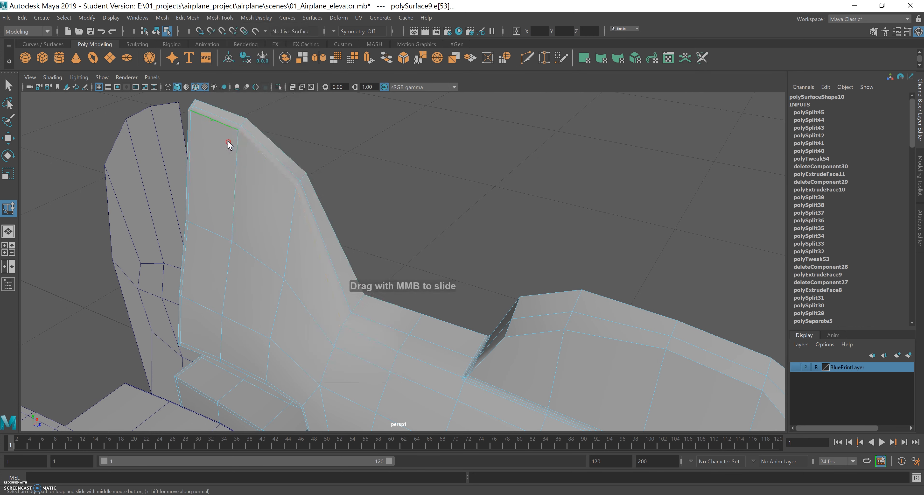
middle_drag(231, 137, 242, 115)
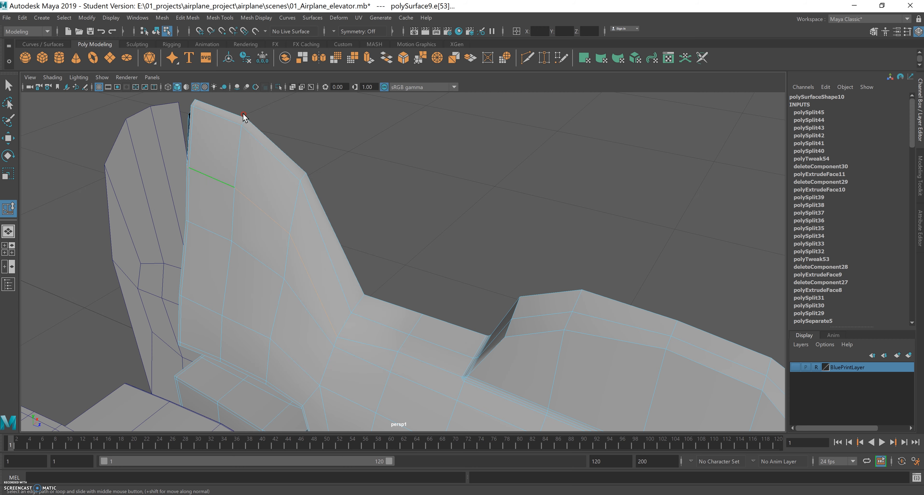
alt+drag(260, 173, 277, 226)
key(ctrl+z)
Step: Slide the selected rim edges slightly down the fin's side with the Slide Edge tool, checking the fin's rear end
alt+right_drag(276, 227, 384, 241)
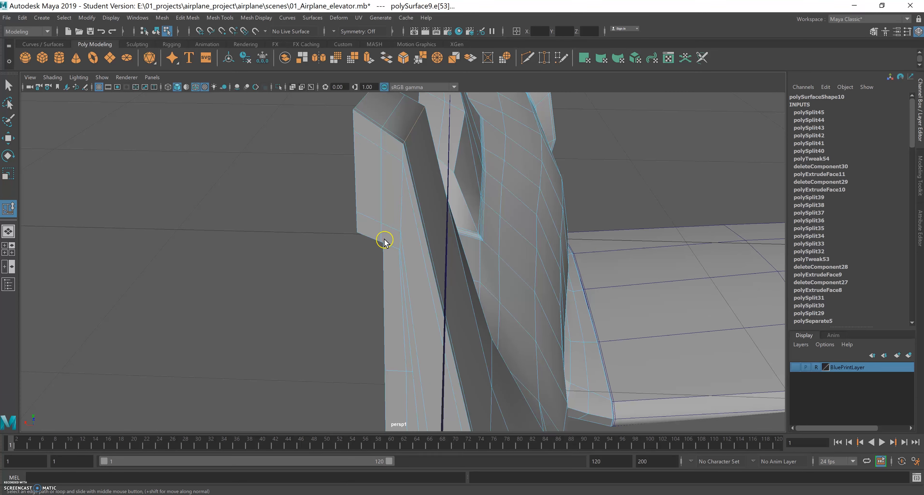
alt+drag(402, 156, 300, 217)
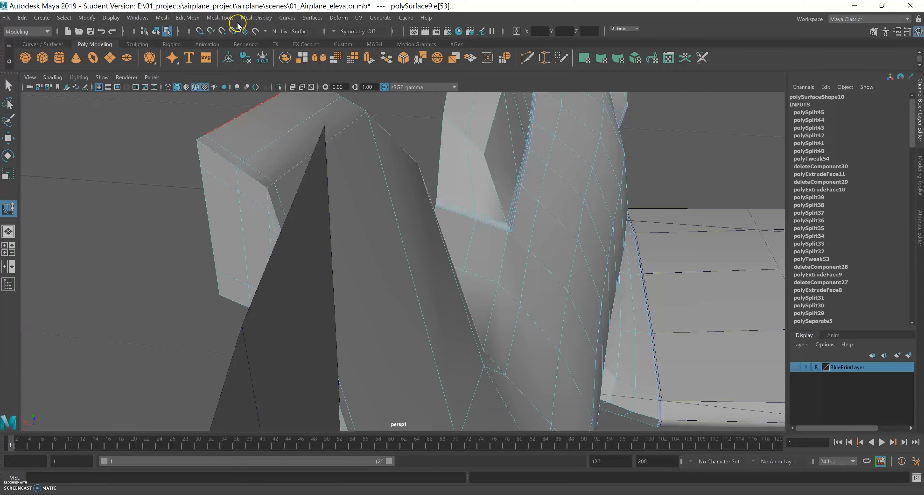
click(220, 17)
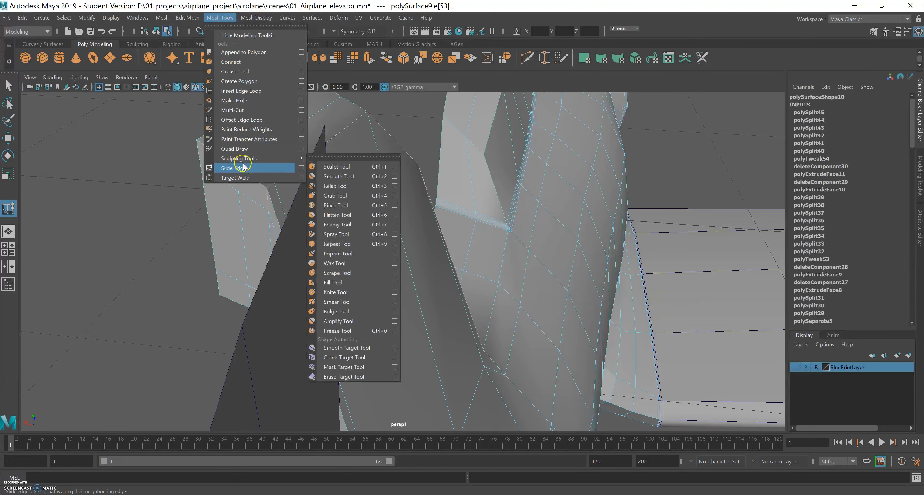
click(233, 167)
mouse_move(348, 130)
middle_down()
mouse_move(353, 135)
mouse_move(344, 126)
middle_up()
alt+drag(352, 134, 278, 216)
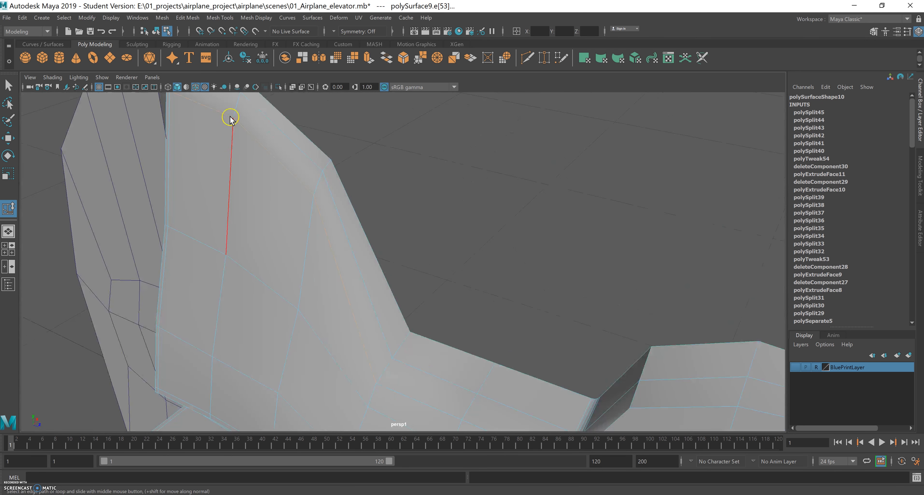
Step: Select the vertices of the lowered rim row with the Move tool and examine the fin from behind
right_drag(232, 125, 183, 121)
alt+drag(216, 151, 245, 180)
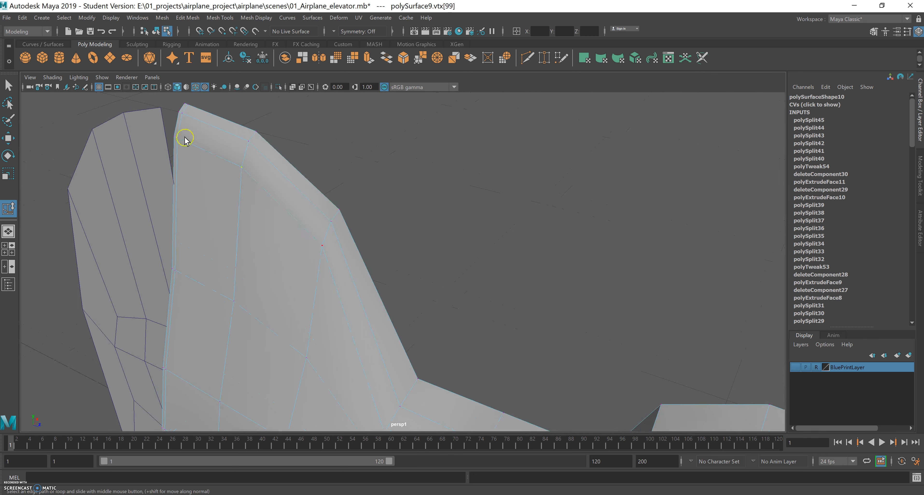
alt+drag(345, 254, 247, 139)
key(w)
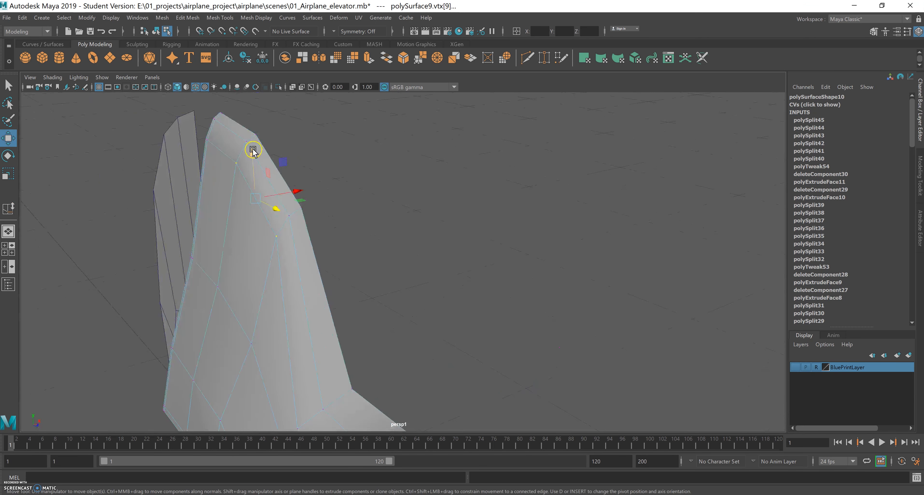
alt+drag(260, 184, 379, 241)
alt+right_drag(379, 241, 279, 230)
alt+drag(278, 230, 221, 219)
Step: Select the rudder plane as an object and set its Visibility to off
click(7, 88)
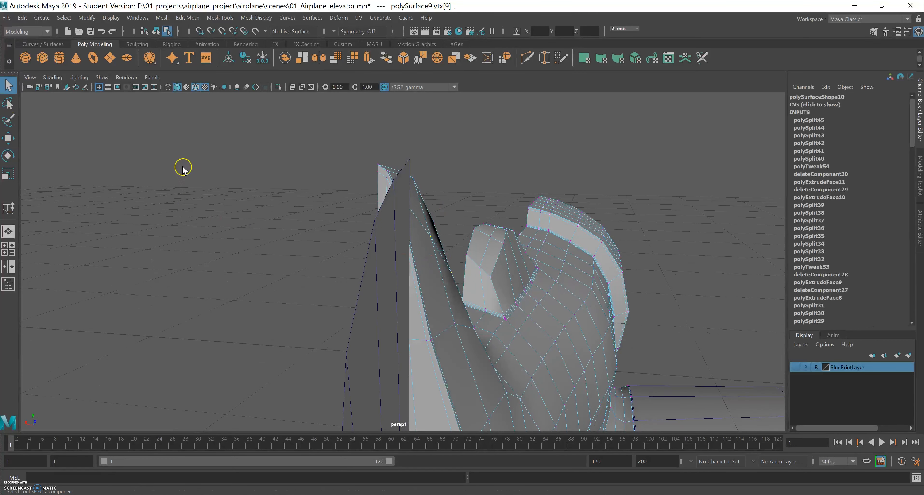
click(374, 293)
alt+drag(349, 319, 305, 301)
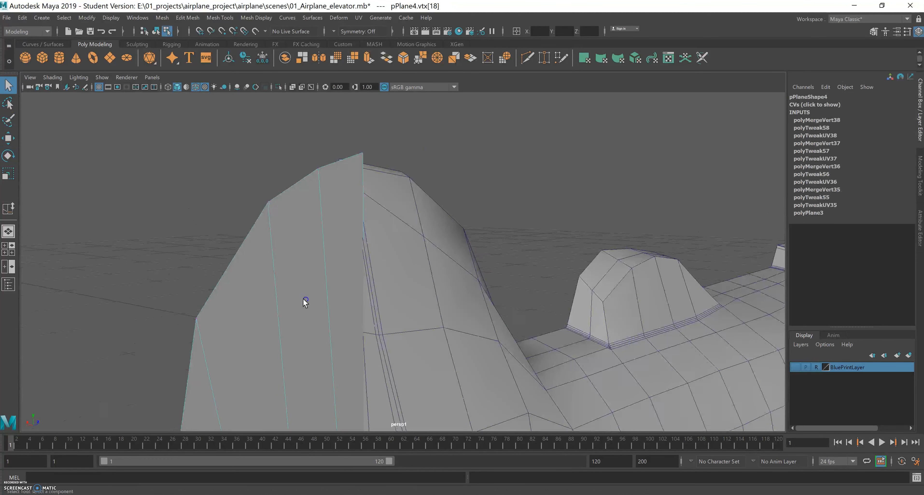
right_drag(302, 290, 337, 235)
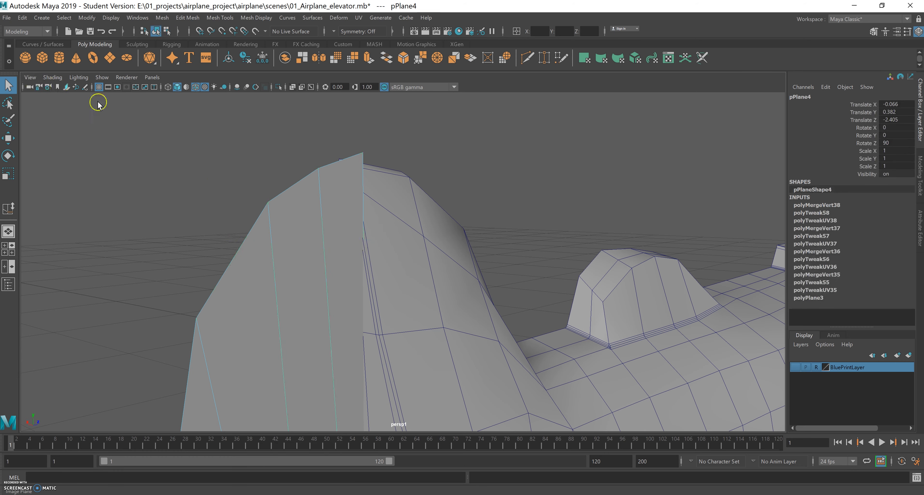
alt+drag(314, 226, 333, 242)
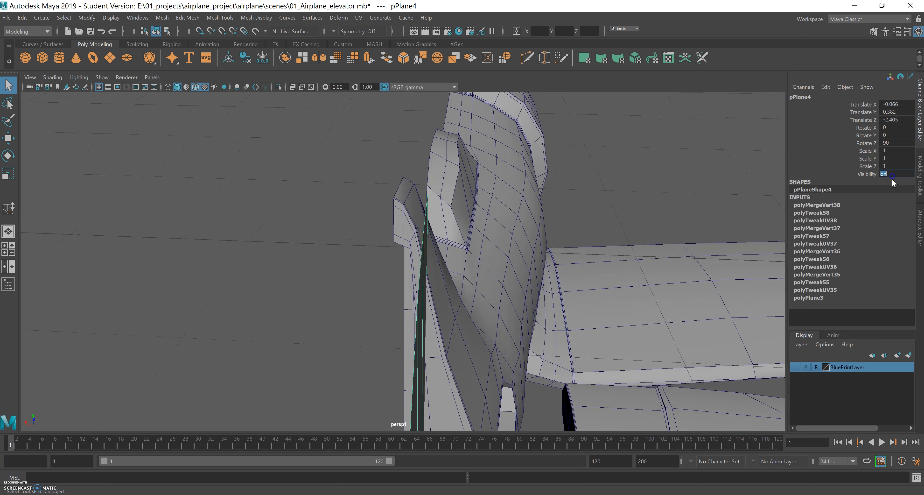
key(Return)
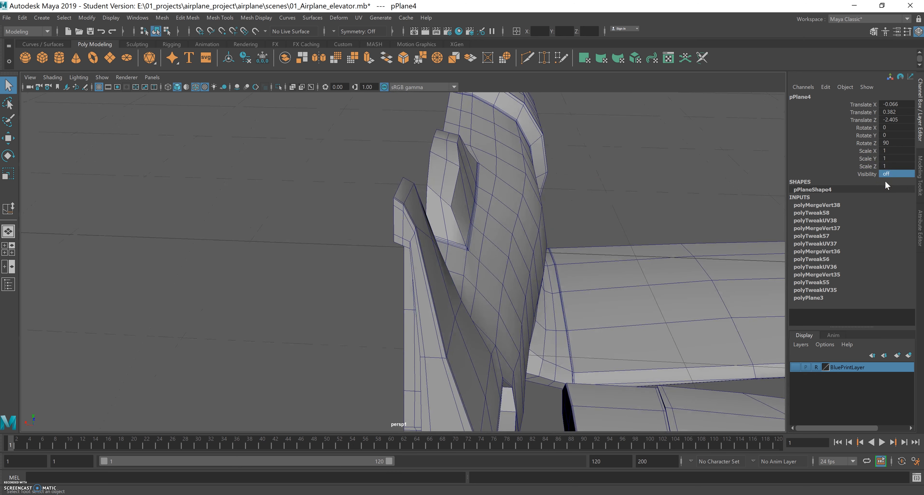
Step: Select the vertex pair where the lowered rim row meets the fin's rear edge and move it down
alt+right_drag(415, 259, 384, 274)
alt+drag(384, 274, 423, 294)
mouse_move(423, 294)
alt+middle_down()
mouse_move(402, 250)
mouse_move(417, 295)
mouse_move(410, 304)
alt+middle_up()
alt+drag(410, 303, 375, 231)
right_drag(370, 203, 334, 203)
alt+drag(387, 228, 309, 238)
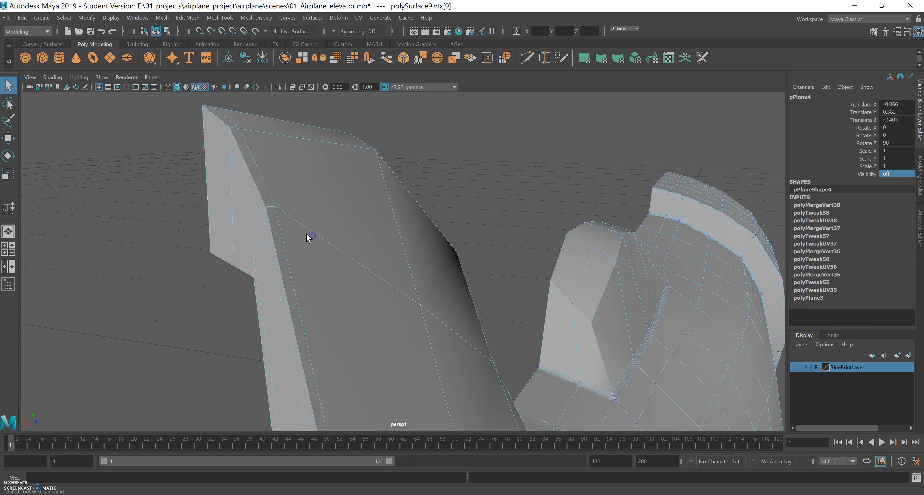
click(267, 210)
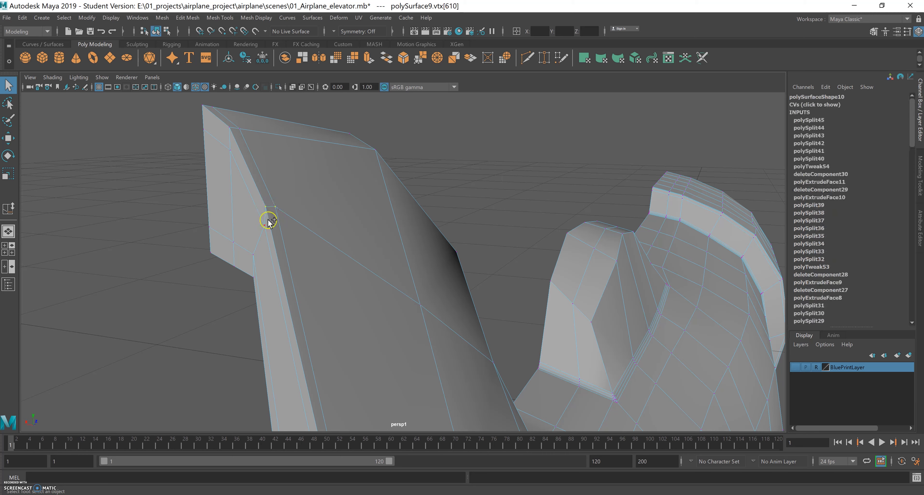
key(w)
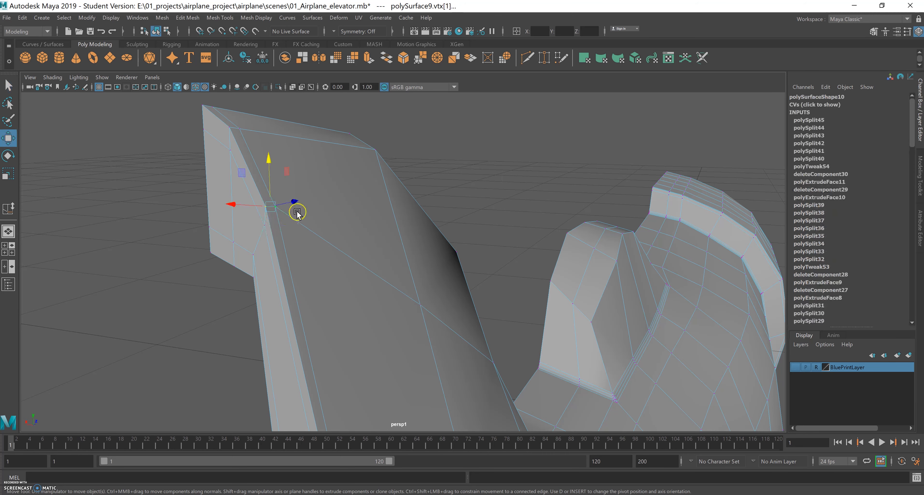
drag(270, 163, 269, 188)
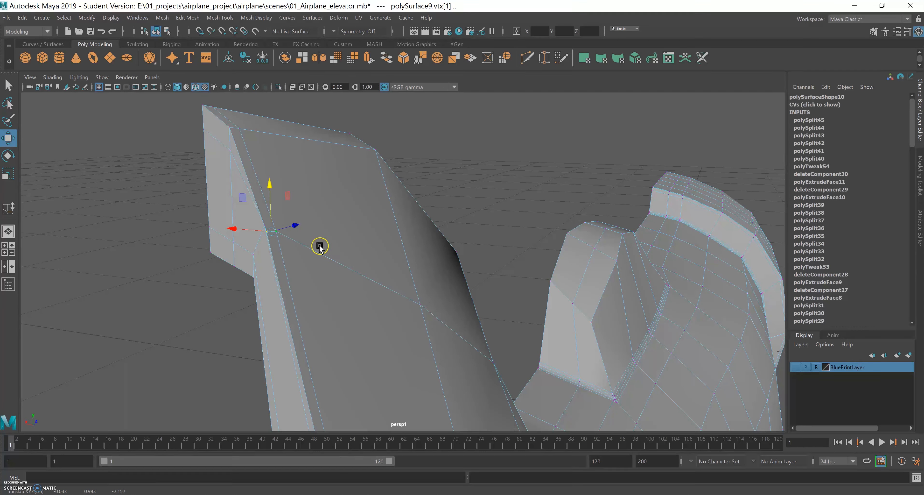
click(312, 258)
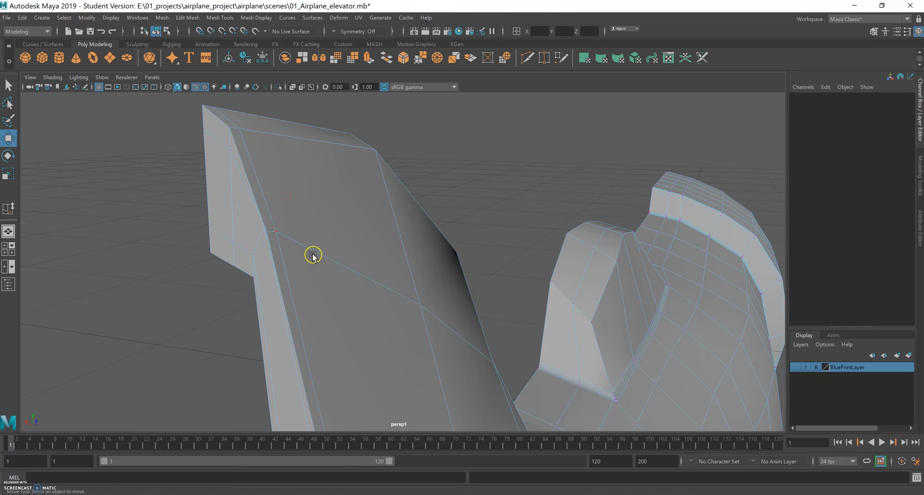
alt+drag(318, 254, 323, 256)
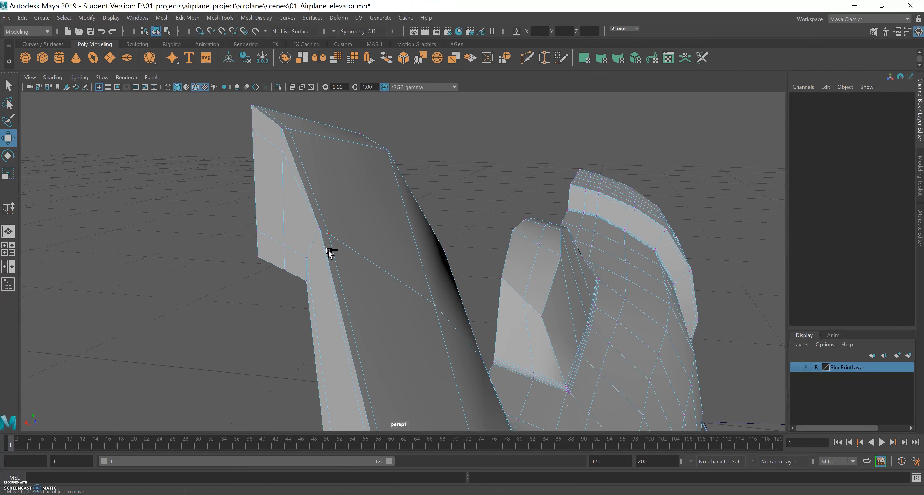
Step: Reselect the vertex pair at the fin's rear edge and move it sideways along X and further down
key(ctrl+z)
alt+drag(343, 261, 252, 287)
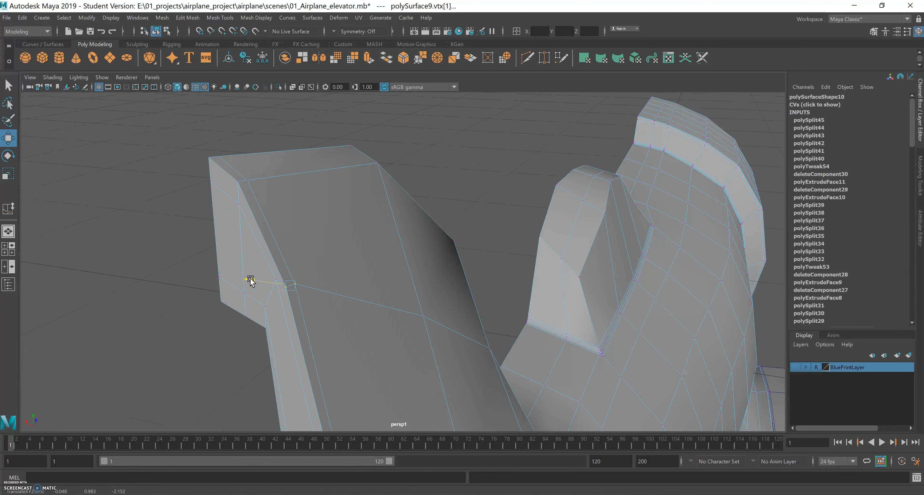
alt+drag(303, 301, 344, 251)
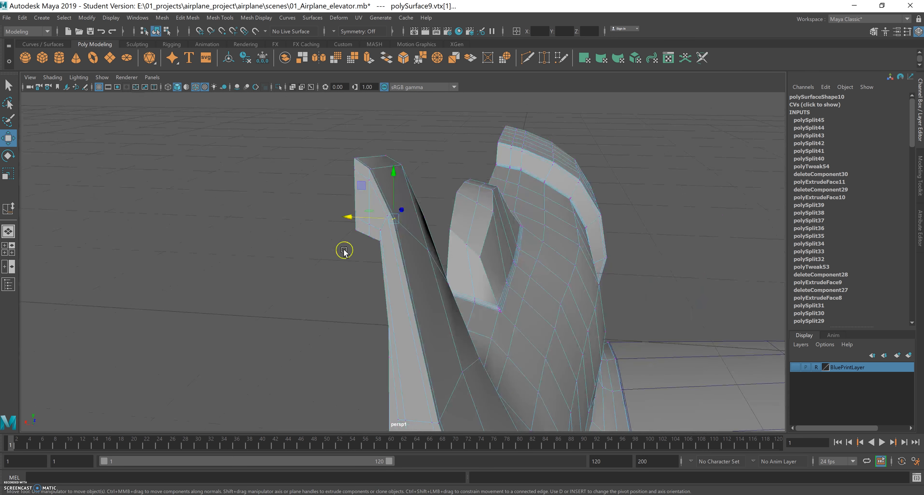
drag(392, 172, 397, 188)
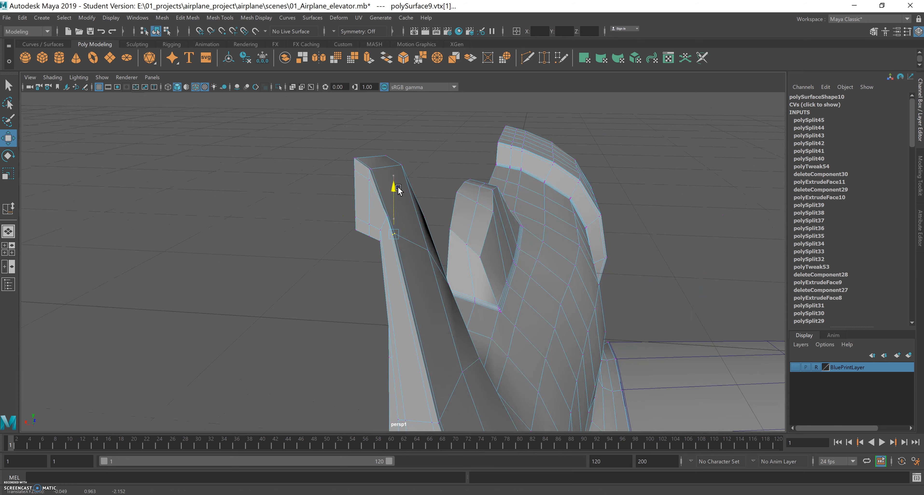
drag(353, 234, 358, 234)
Step: Select the single rear corner vertex of the lowered rim row and shift it sideways along X
alt+middle_drag(360, 236, 313, 232)
alt+drag(314, 231, 334, 203)
click(302, 145)
drag(303, 95, 301, 157)
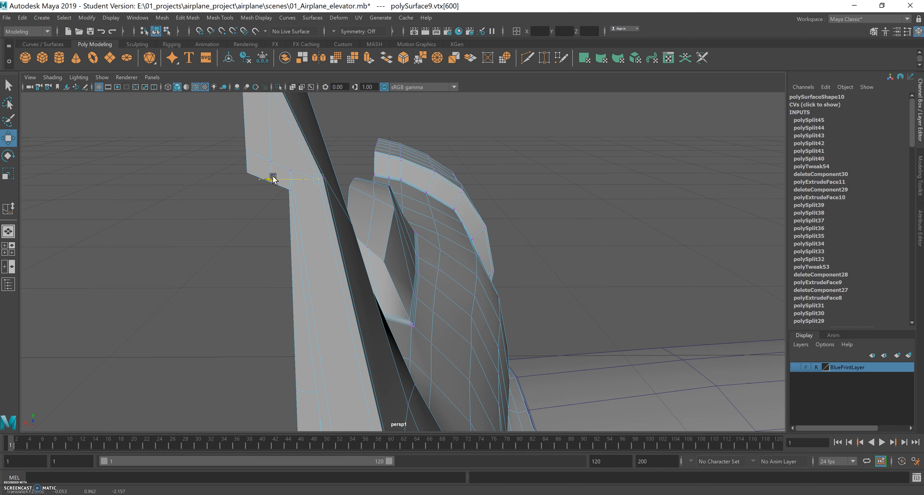
alt+drag(348, 211, 362, 247)
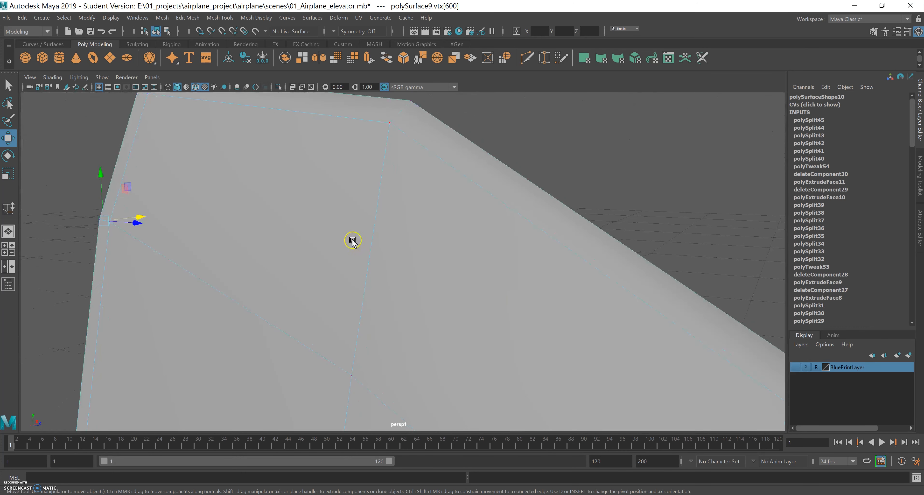
Step: Select the two adjacent side vertices where the lowered rim row meets the fin's rear edge and move them down
key(f)
scroll(578, 307, up, 4)
alt+middle_drag(577, 307, 377, 220)
alt+drag(369, 272, 398, 271)
alt+right_drag(397, 271, 345, 262)
alt+drag(345, 262, 322, 249)
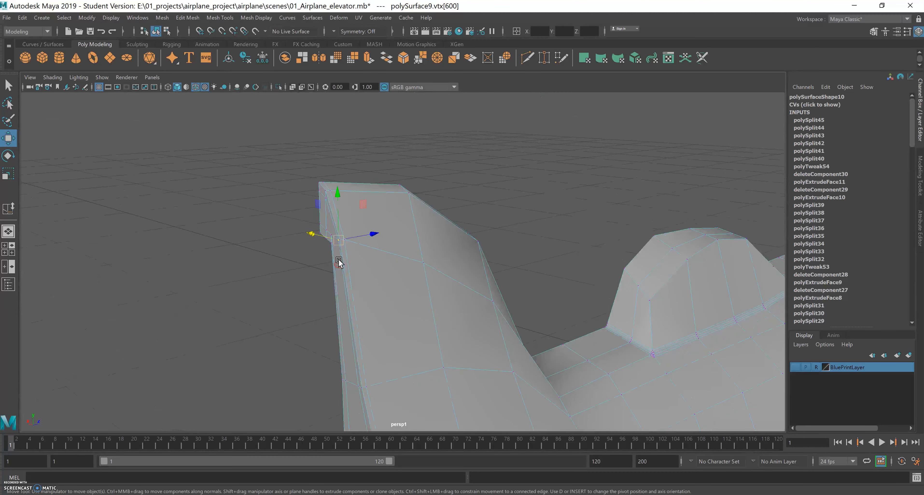
alt+right_drag(322, 248, 433, 263)
alt+middle_drag(433, 263, 410, 291)
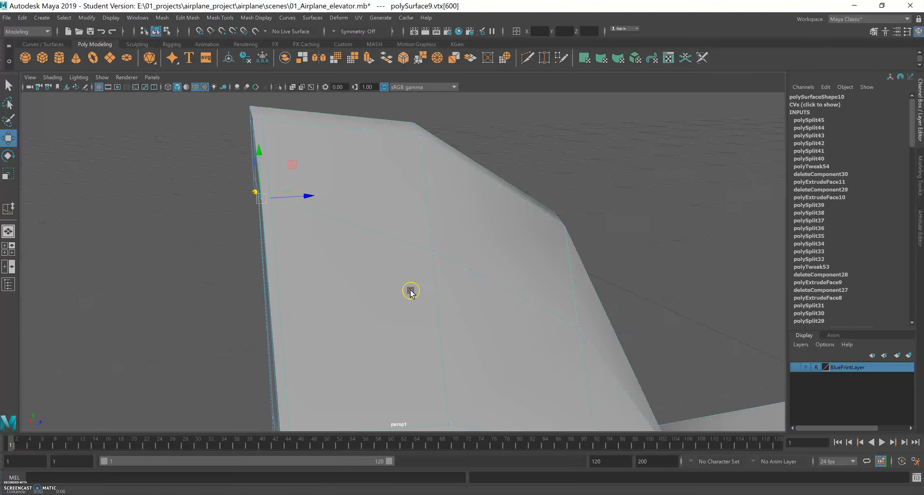
alt+drag(410, 290, 404, 283)
drag(199, 234, 276, 276)
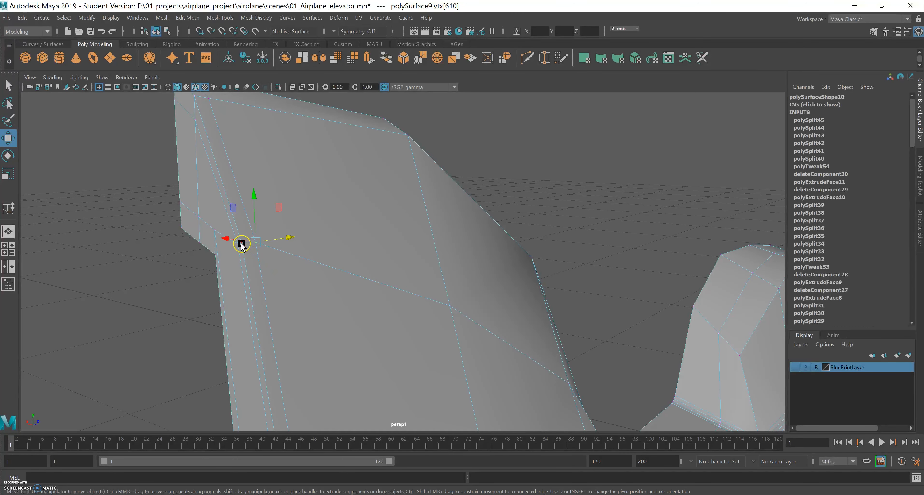
alt+right_drag(251, 250, 269, 284)
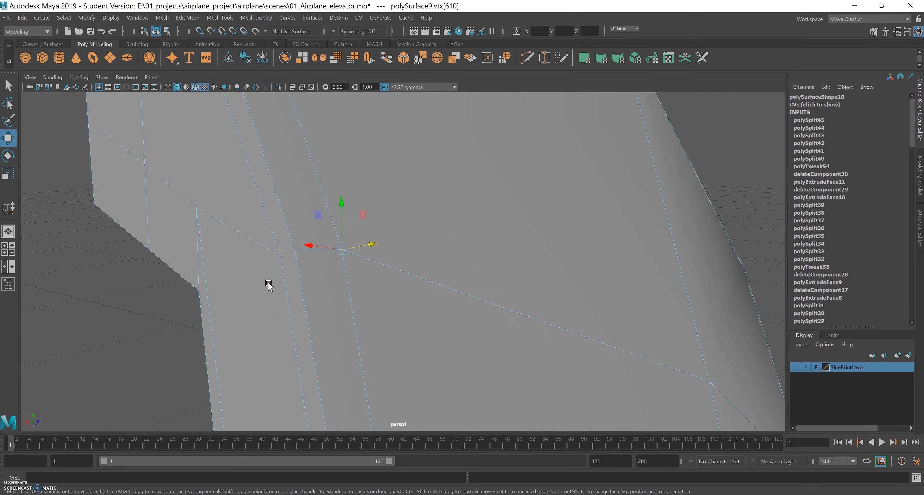
shift+click(295, 250)
drag(318, 204, 324, 226)
Step: Select the neighbouring rear corner vertex of the lowered rim row and move it down level with the moved pair
click(297, 247)
click(281, 257)
drag(280, 212, 284, 235)
Step: Reselect the two side vertices beside the rear corner and lower them slightly more to smooth the rim row
click(309, 265)
key(q)
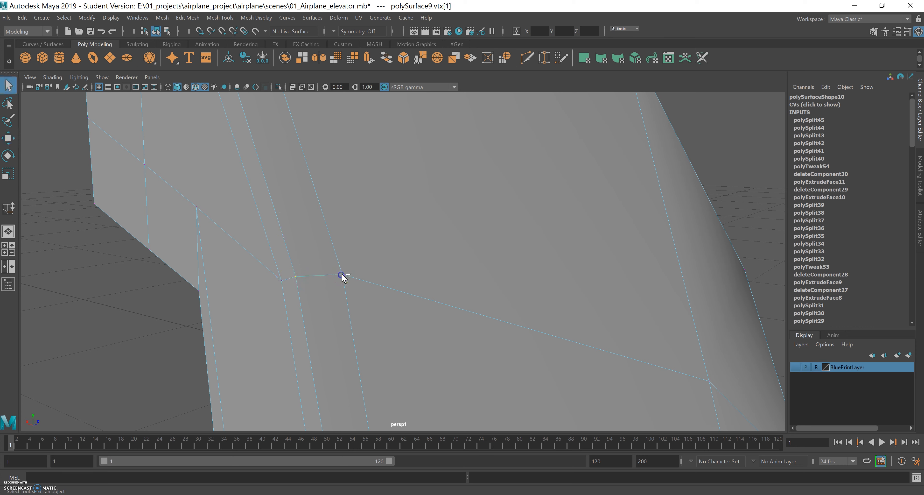
key(w)
alt+right_drag(380, 281, 338, 266)
alt+middle_drag(338, 266, 280, 240)
alt+drag(280, 239, 301, 251)
alt+middle_drag(301, 250, 330, 262)
alt+drag(331, 263, 324, 266)
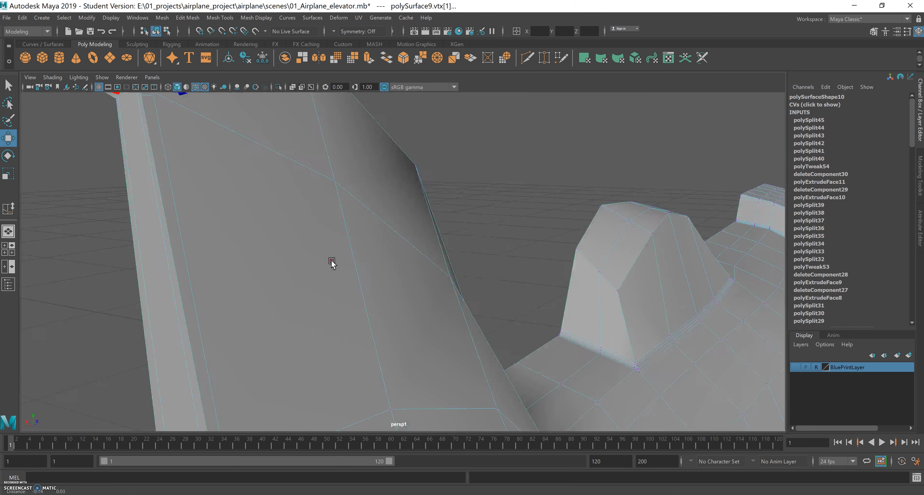
alt+right_drag(301, 269, 274, 266)
drag(250, 130, 256, 143)
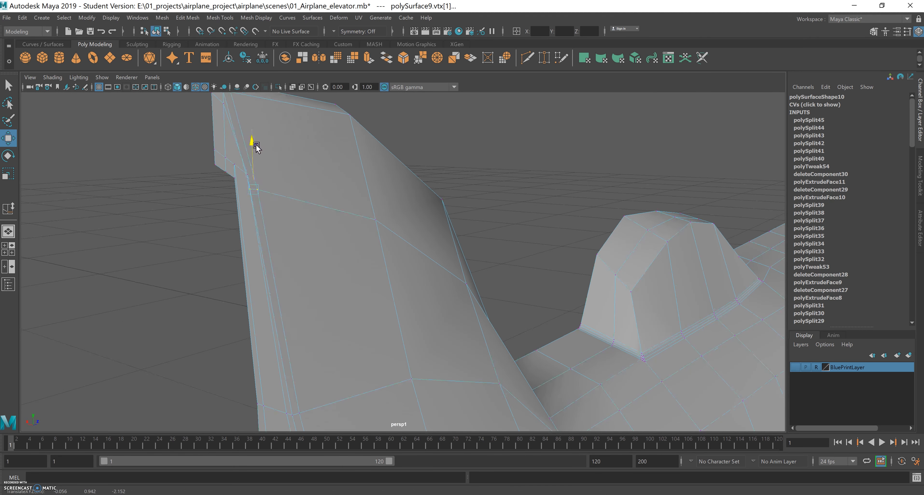
Step: Select the rear corner vertex of the lowered rim row and fine-tune its height on the fin's back face
mouse_move(294, 222)
alt+mouse_down()
mouse_move(314, 231)
mouse_move(296, 226)
alt+mouse_up()
scroll(353, 242, up, 3)
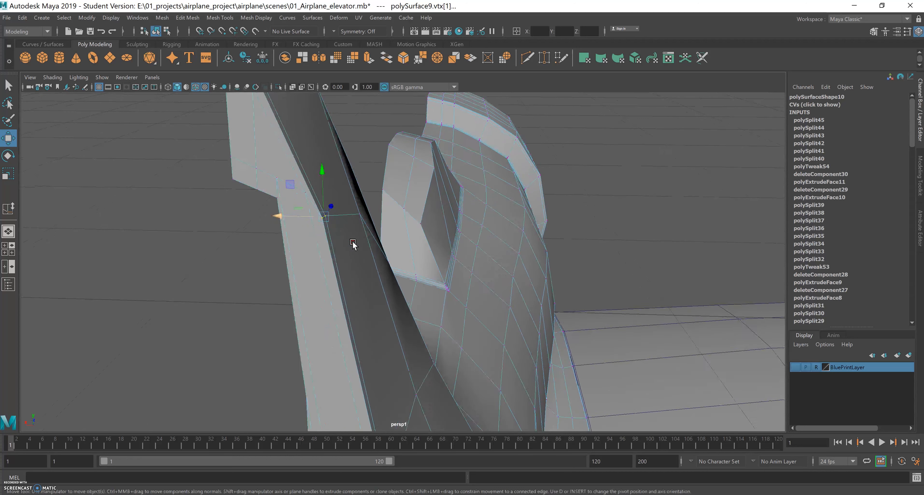
drag(322, 176, 267, 212)
click(306, 193)
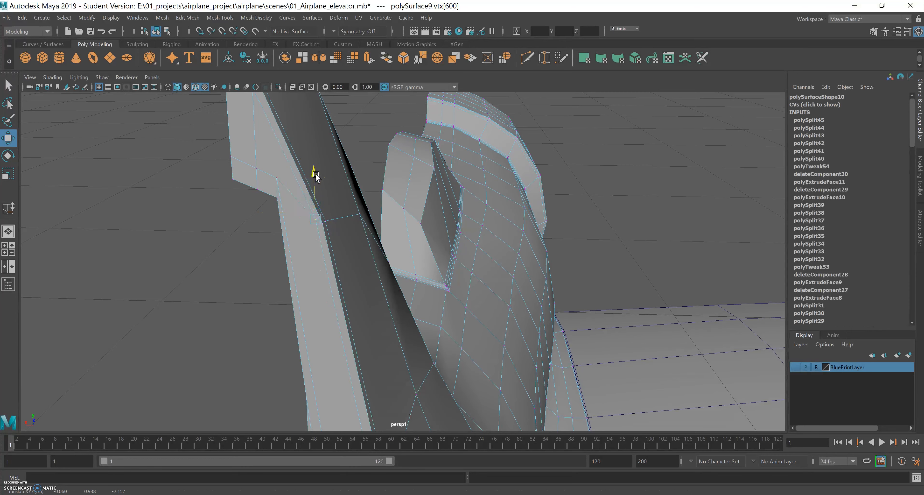
drag(317, 180, 317, 179)
click(307, 197)
Step: Raise the two vertices just below the fin's top on its rear face, one after the other
alt+middle_drag(295, 224, 303, 246)
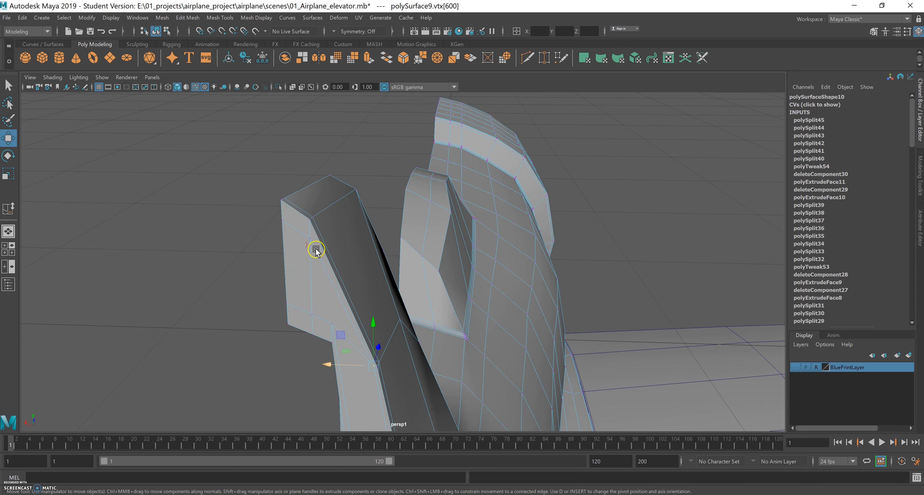
alt+right_drag(315, 250, 320, 249)
click(296, 235)
drag(295, 197, 293, 188)
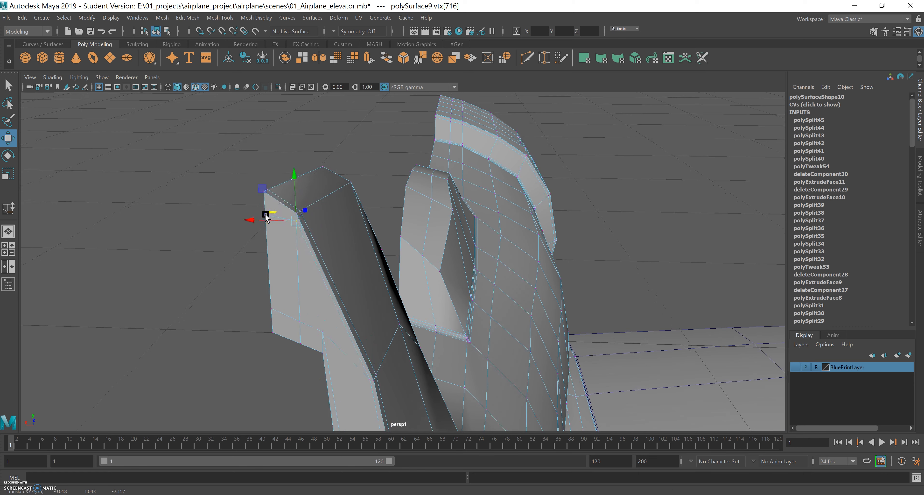
click(264, 214)
drag(262, 174, 262, 159)
Step: Select the lower corner vertices along the fin's rear edge one by one and shift them sideways along X
alt+middle_drag(304, 242, 288, 180)
click(279, 198)
drag(241, 200, 324, 271)
click(323, 306)
alt+drag(323, 307, 269, 201)
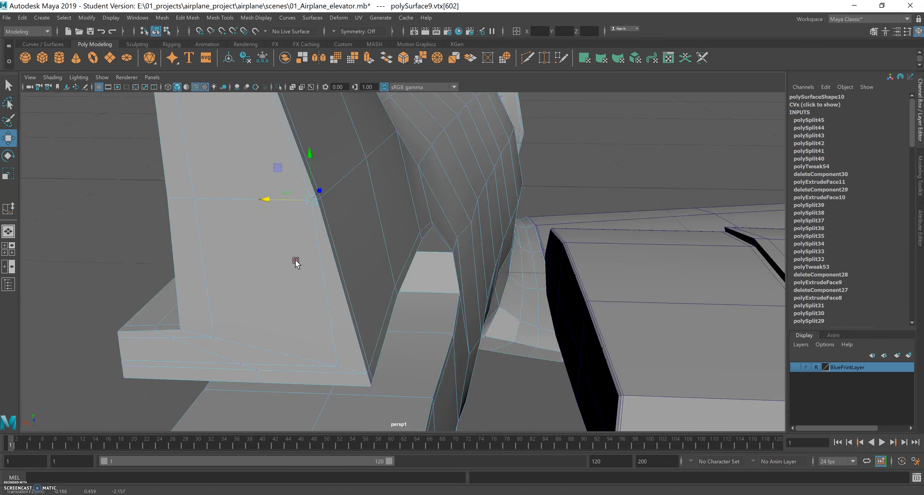
alt+middle_drag(296, 263, 283, 228)
click(312, 300)
drag(275, 302, 283, 302)
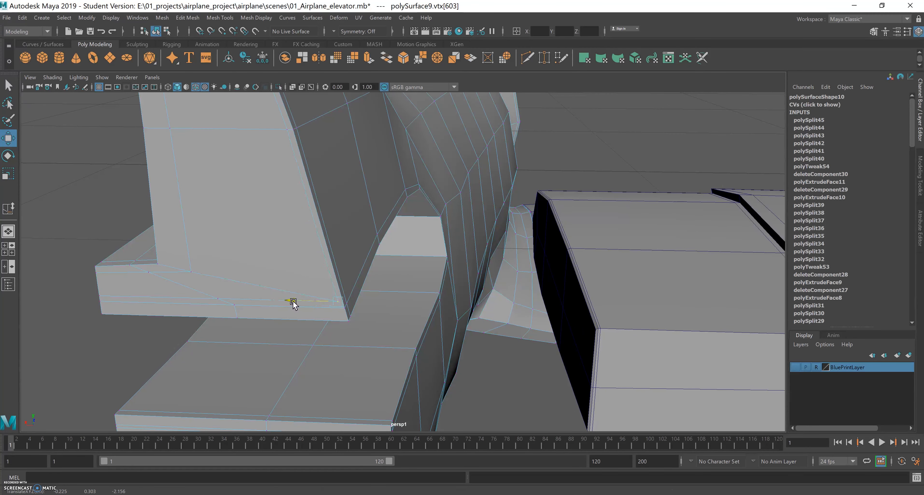
Step: Open the Outliner, select the hidden rudder plane pPlane4 and set its Visibility to on
alt+drag(341, 272, 278, 241)
alt+right_drag(278, 242, 253, 246)
alt+drag(252, 246, 323, 264)
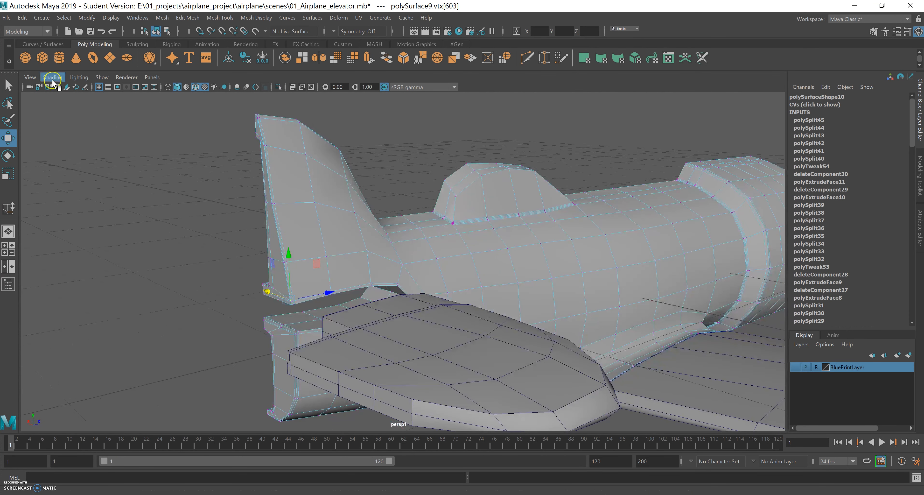
click(7, 85)
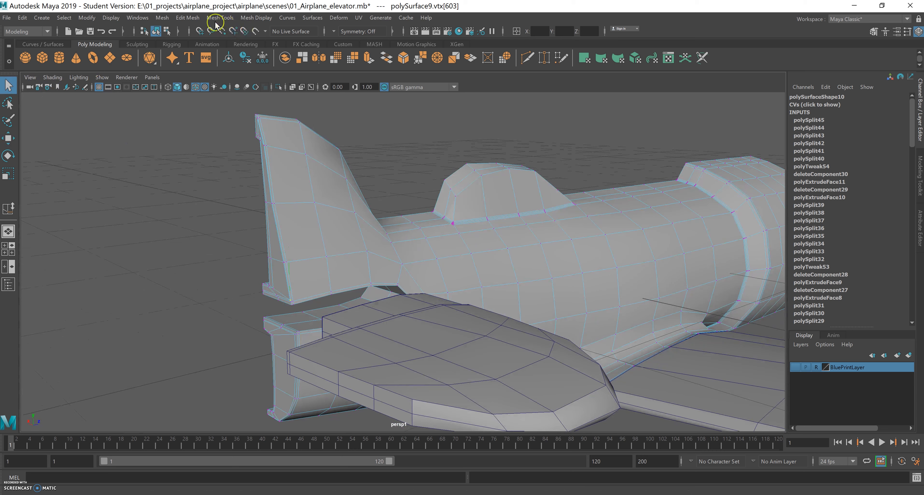
click(137, 18)
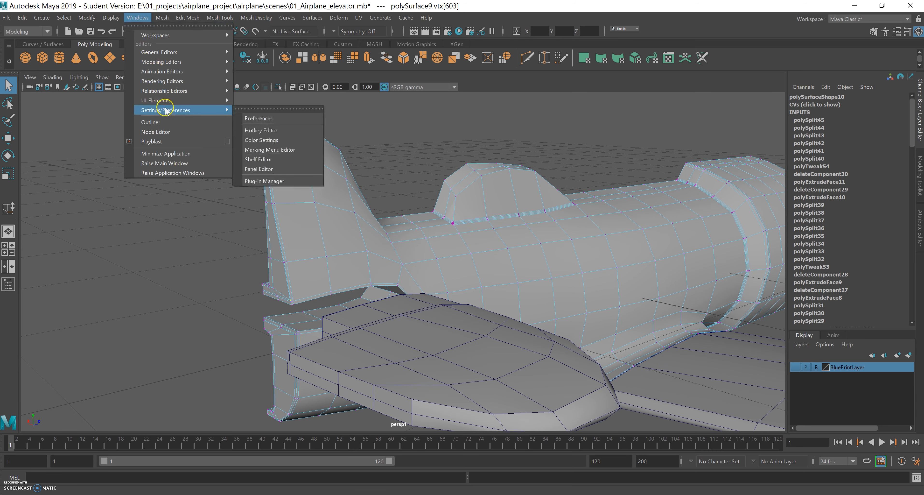
click(154, 121)
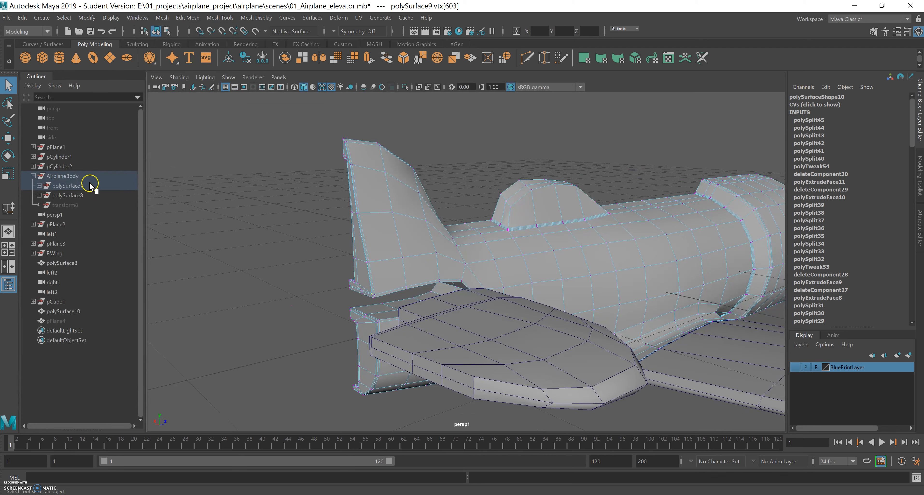
click(56, 321)
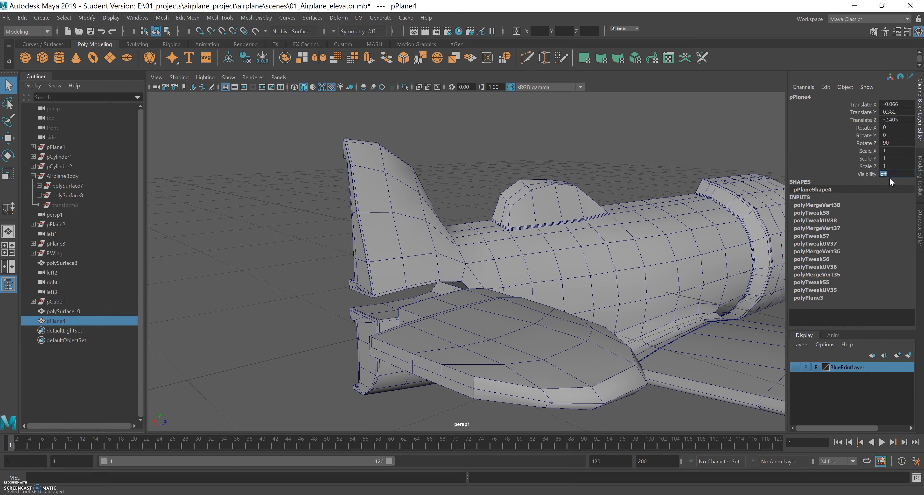
key(Return)
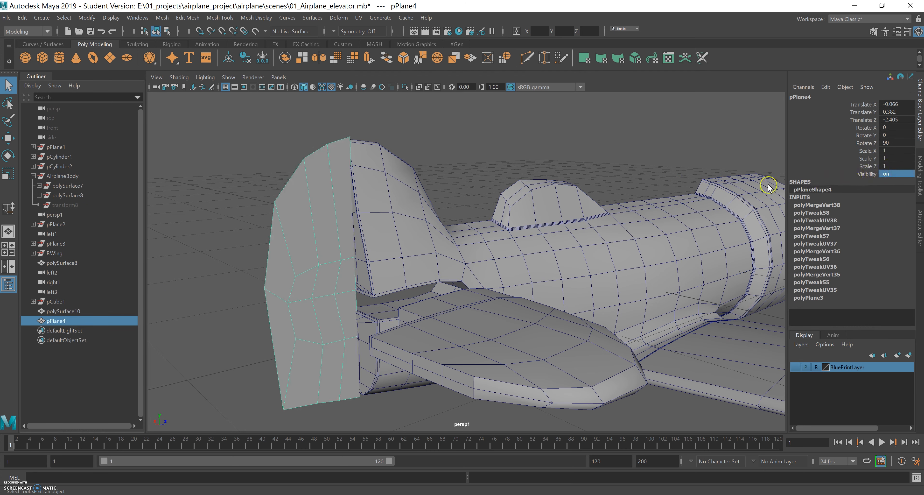
Step: Show the left3 side view full size framed on the rudder, and close the Outliner
scroll(372, 199, up, 5)
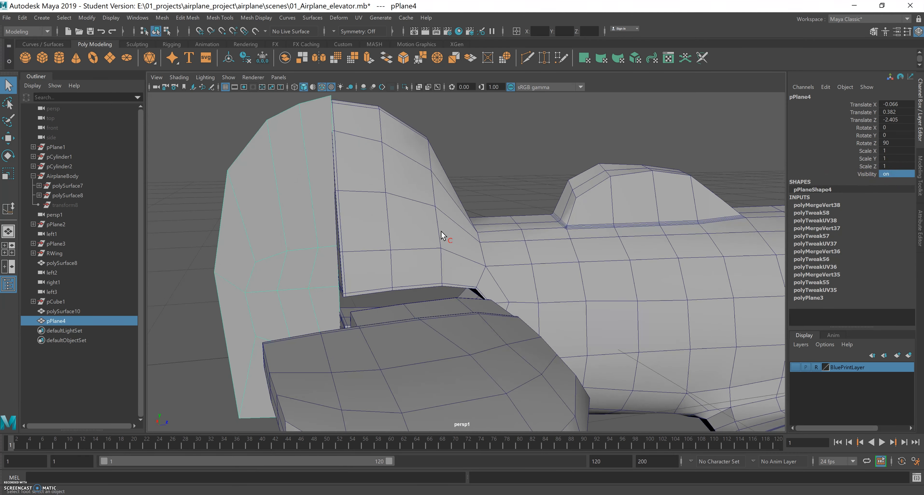
scroll(446, 223, down, 2)
scroll(450, 223, up, 2)
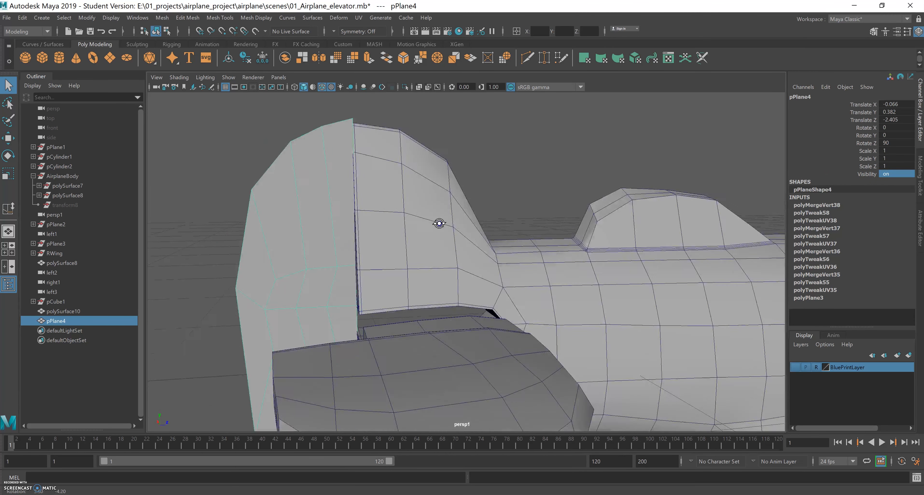
key(space)
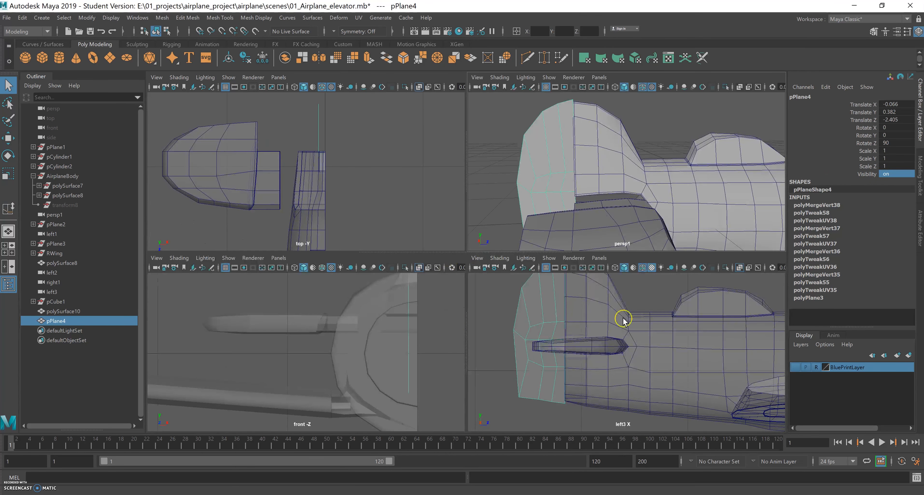
key(space)
right_click(39, 73)
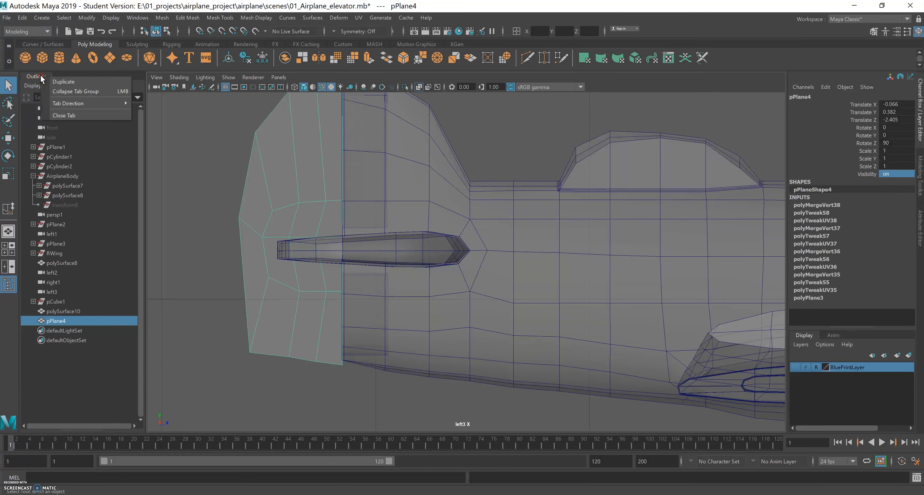
click(62, 116)
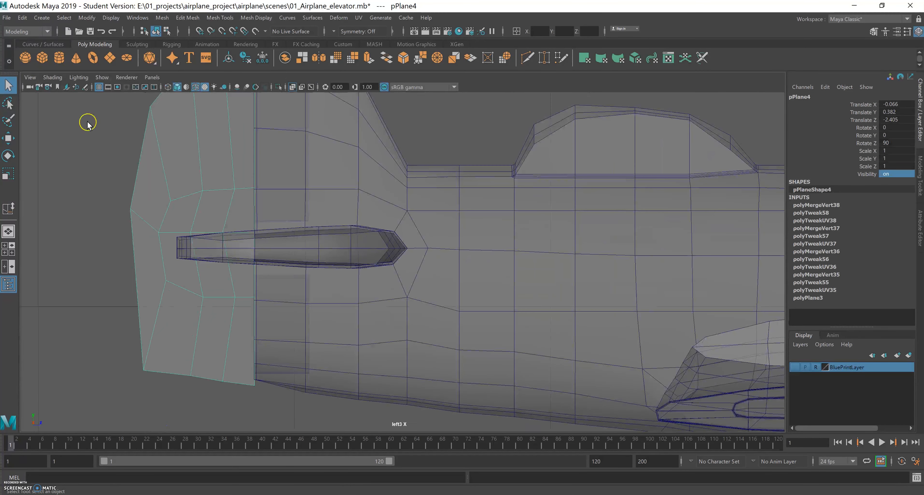
alt+middle_drag(343, 248, 392, 277)
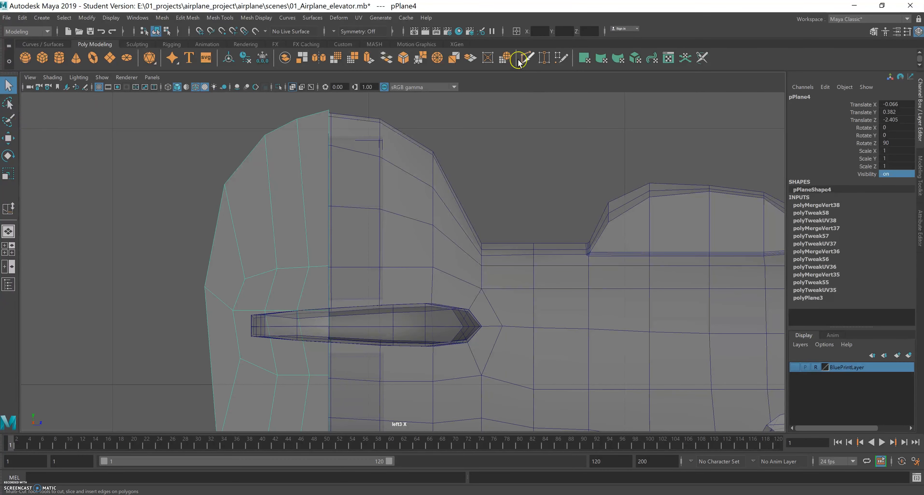
Step: Insert two Multi-Cut edge loops in the rudder plane, aligned with the fin's two upper horizontal edge rows
right_drag(303, 196, 303, 165)
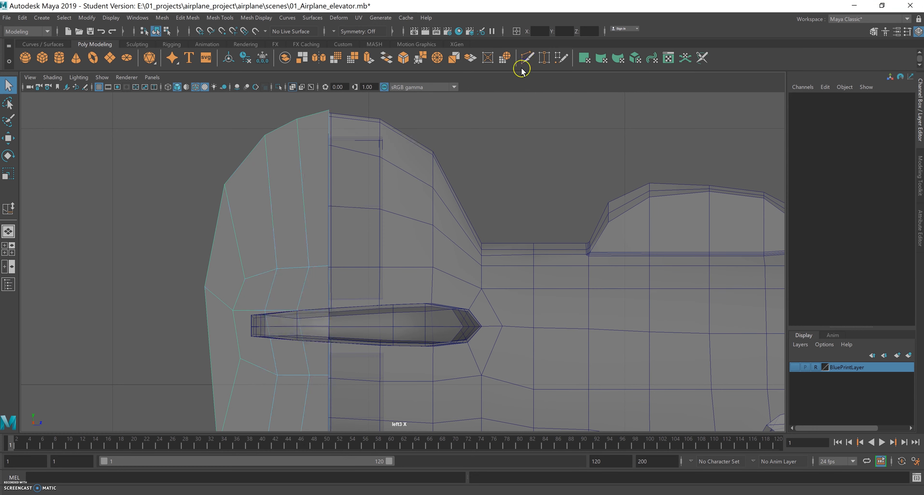
click(527, 57)
click(296, 119)
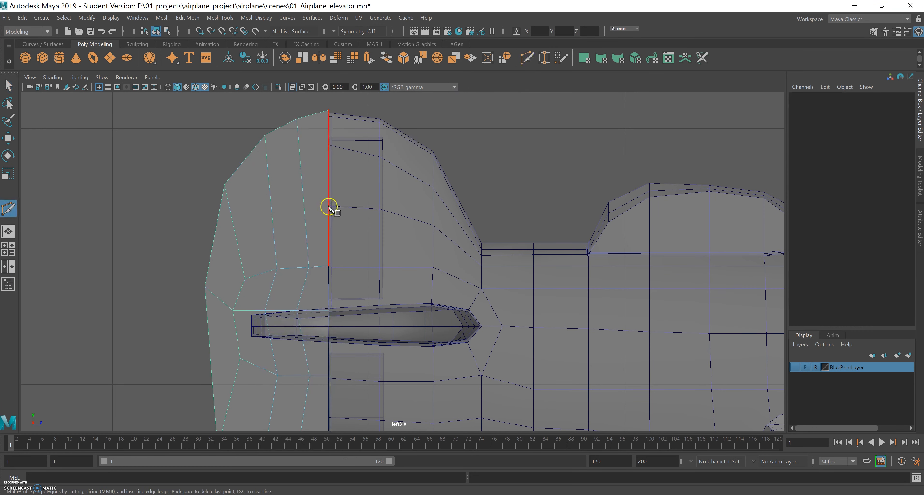
key(ctrl)
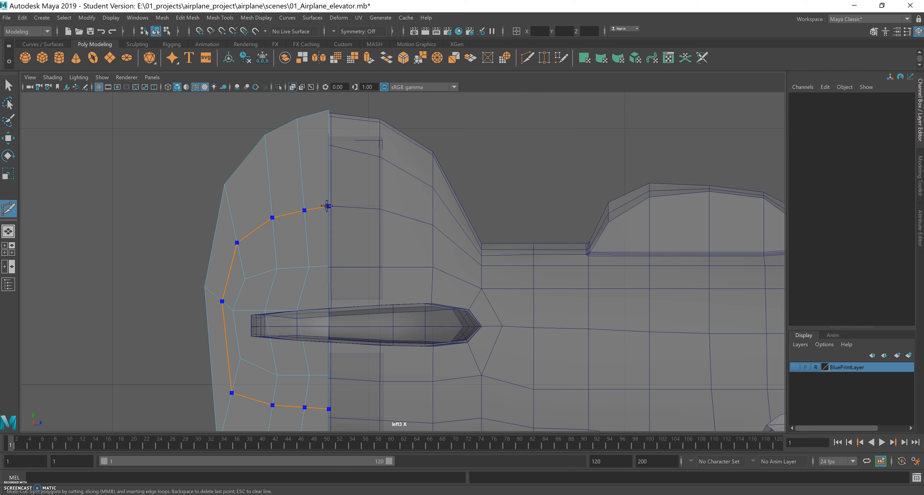
ctrl+click(326, 145)
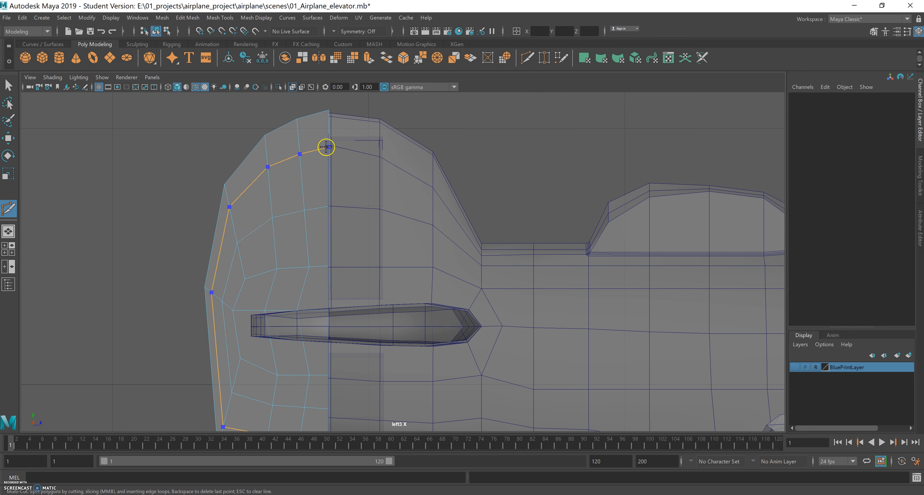
click(308, 256)
alt+middle_drag(287, 262, 278, 152)
click(315, 280)
alt+middle_drag(324, 353, 322, 289)
alt+middle_drag(324, 244, 312, 285)
alt+middle_drag(310, 202, 300, 305)
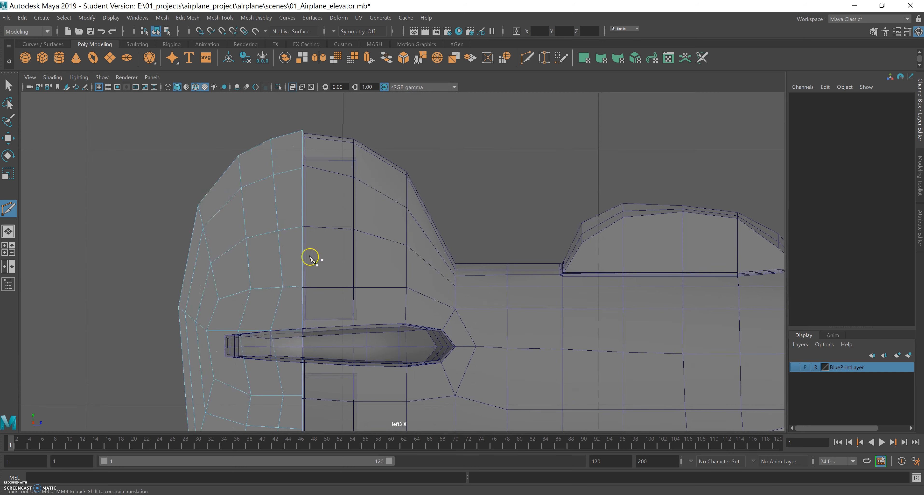
Step: In the perspective view, lower the rudder's vertex row near the fin's bottom edge, including its vertex on the rudder's front edge
key(space)
key(space)
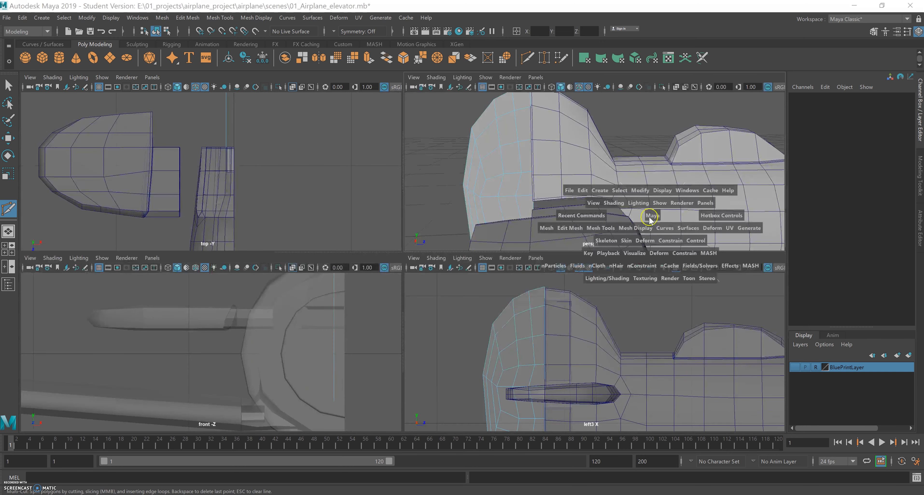
alt+drag(400, 267, 367, 235)
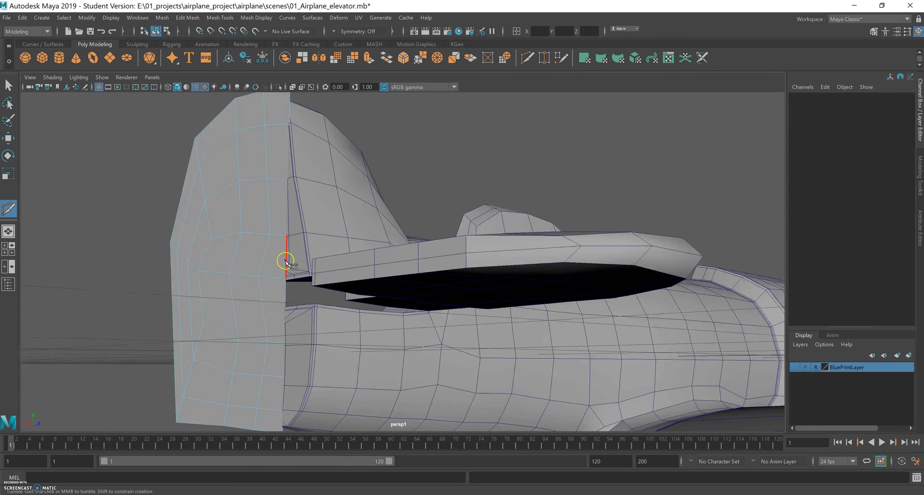
click(10, 87)
right_click(259, 282)
right_drag(259, 267, 223, 250)
click(262, 285)
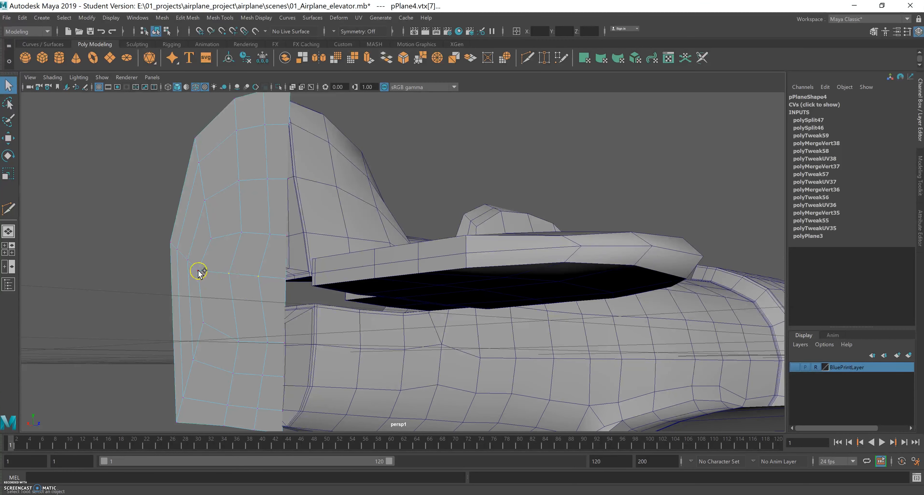
key(w)
drag(229, 229, 231, 242)
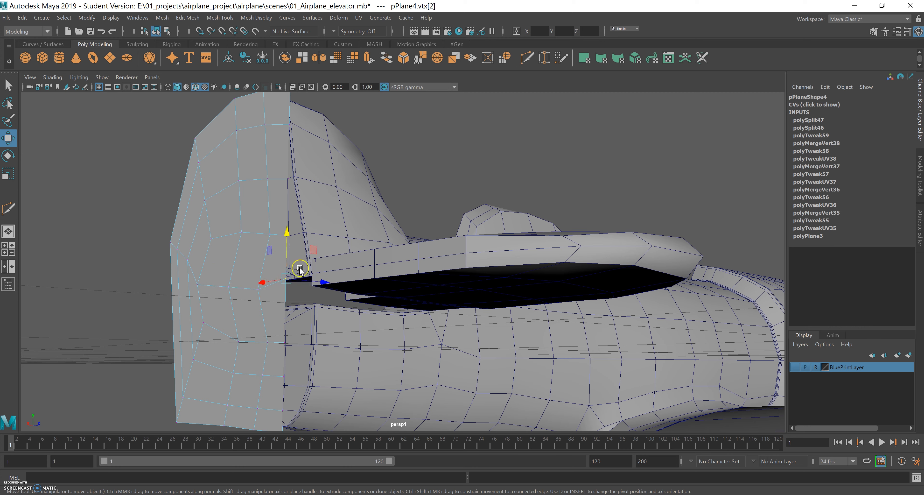
drag(286, 236, 288, 246)
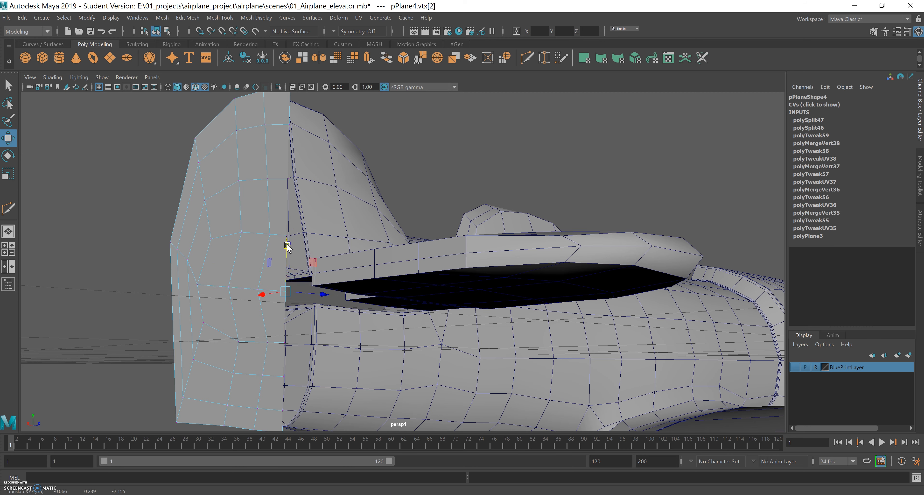
Step: Display the edges of polySurface9 and select an edge on the wall of the round recess in the fuselage's end
alt+drag(309, 289, 369, 221)
alt+right_drag(370, 219, 453, 229)
alt+middle_drag(403, 217, 398, 237)
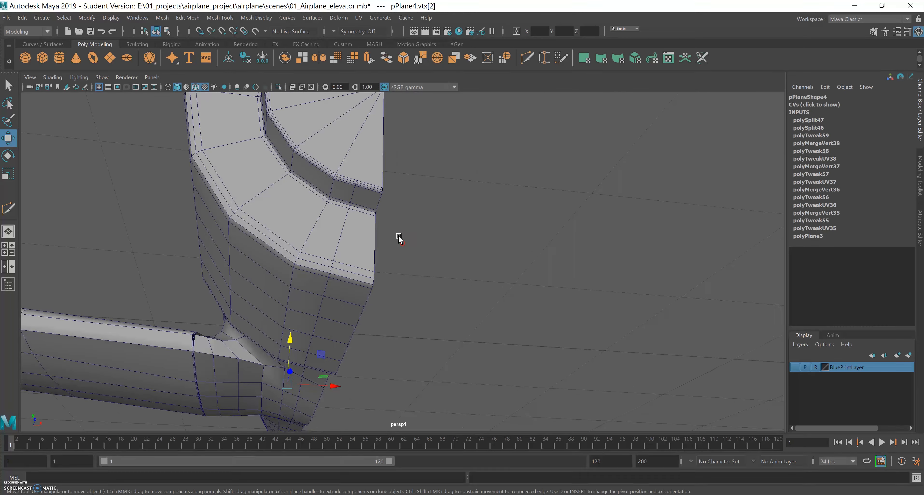
alt+drag(397, 237, 396, 231)
alt+right_drag(396, 231, 408, 233)
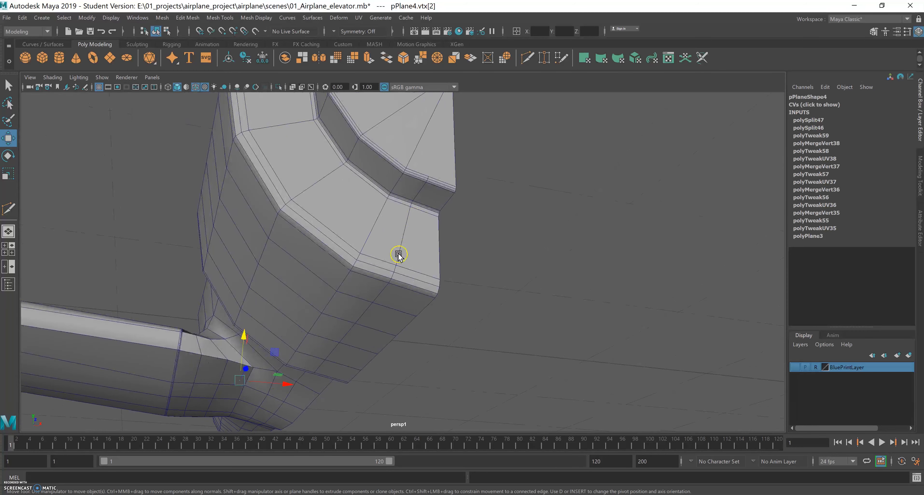
right_click(405, 233)
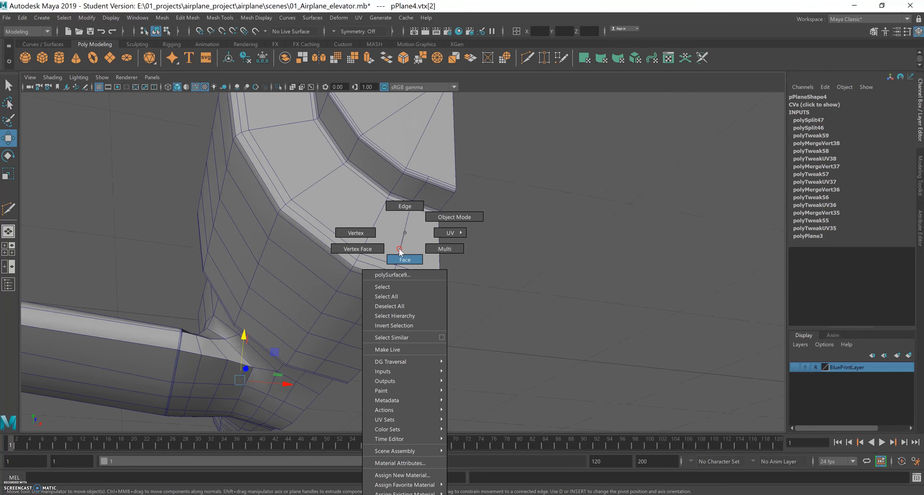
click(404, 206)
click(419, 193)
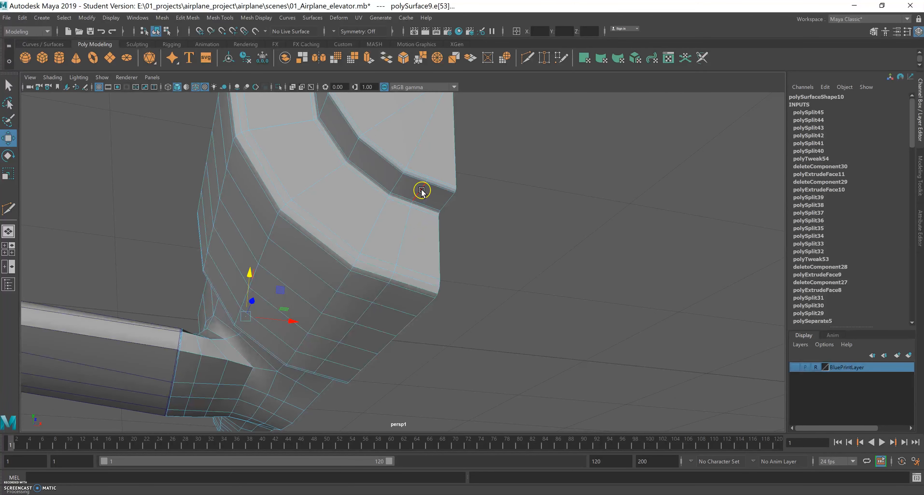
Step: Examine the edge flow around the fuselage's round recess, where the wall's edges meet the inner disc
alt+drag(378, 275, 405, 246)
alt+drag(299, 255, 359, 284)
alt+right_drag(365, 270, 529, 240)
alt+drag(530, 239, 418, 259)
key(f)
alt+middle_drag(462, 175, 416, 309)
mouse_move(430, 192)
alt+middle_down()
mouse_move(377, 252)
mouse_move(344, 319)
alt+middle_up()
alt+middle_drag(445, 158, 355, 272)
alt+drag(355, 272, 384, 242)
alt+middle_drag(384, 242, 447, 93)
alt+middle_drag(426, 229, 413, 141)
alt+drag(410, 192, 405, 218)
alt+right_drag(406, 219, 422, 191)
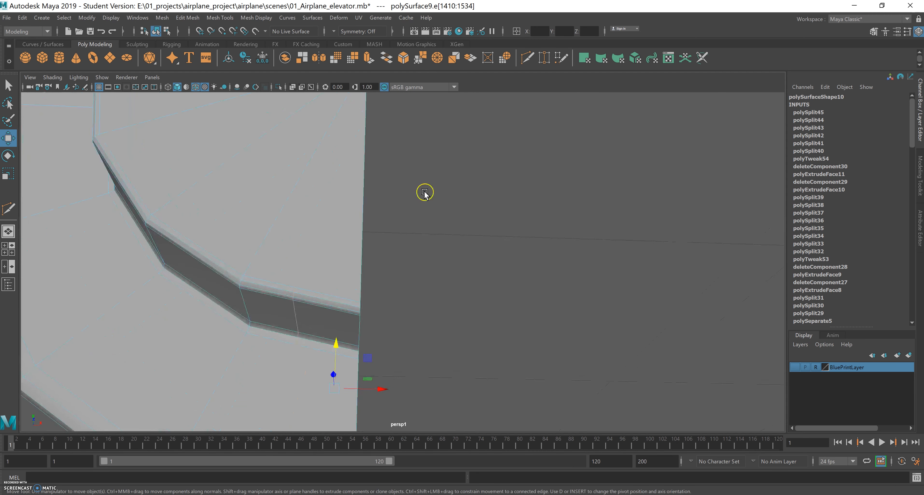
click(521, 60)
alt+drag(427, 193, 416, 211)
alt+drag(362, 223, 369, 226)
alt+middle_drag(351, 240, 362, 240)
click(284, 413)
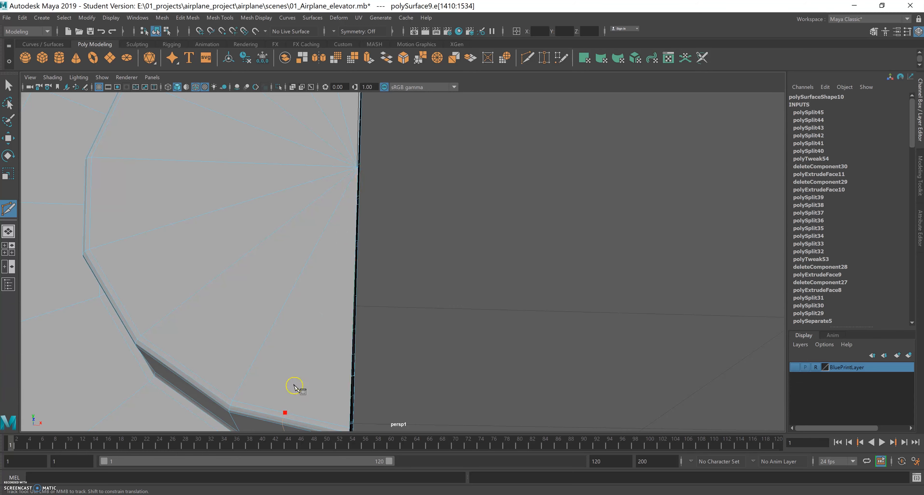
click(286, 413)
alt+right_drag(393, 224, 321, 219)
alt+drag(339, 184, 344, 200)
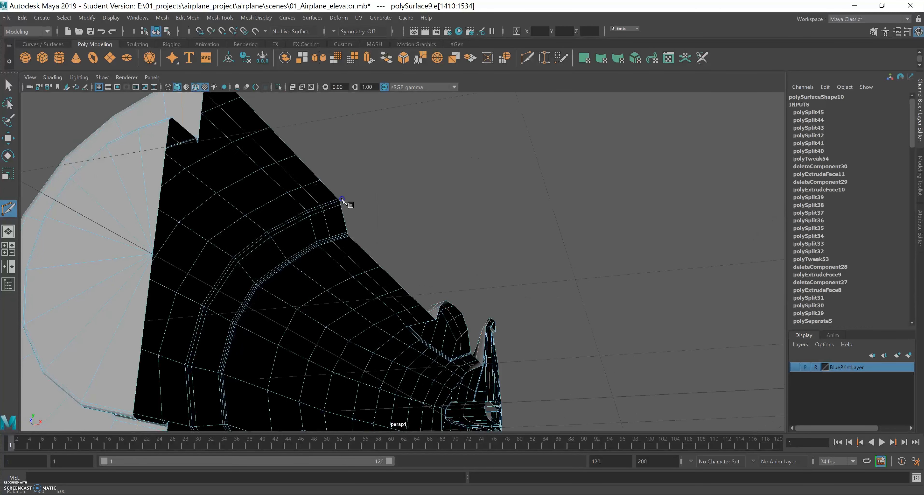
alt+middle_drag(366, 182, 390, 177)
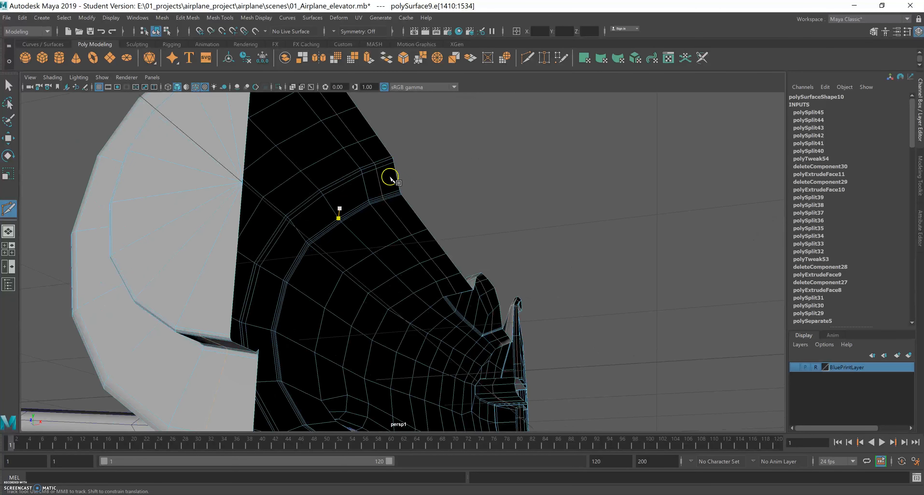
click(202, 323)
key(ctrl+z)
click(260, 268)
alt+drag(285, 280, 305, 284)
alt+middle_drag(305, 285, 291, 171)
alt+right_drag(306, 178, 409, 225)
alt+drag(381, 244, 378, 246)
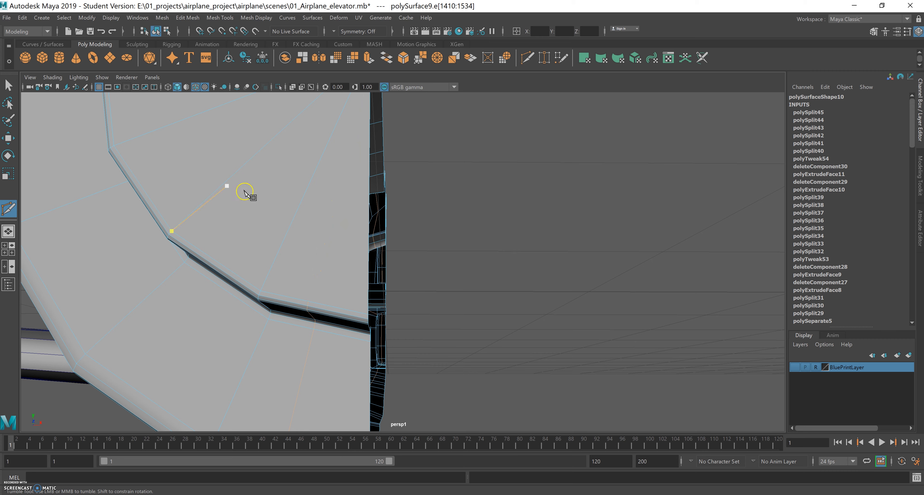
click(8, 85)
Step: Display the fuselage's vertices and cut the inner disc with Multi-Cut from the open vertex on its rim to the centre vertex
right_click(320, 213)
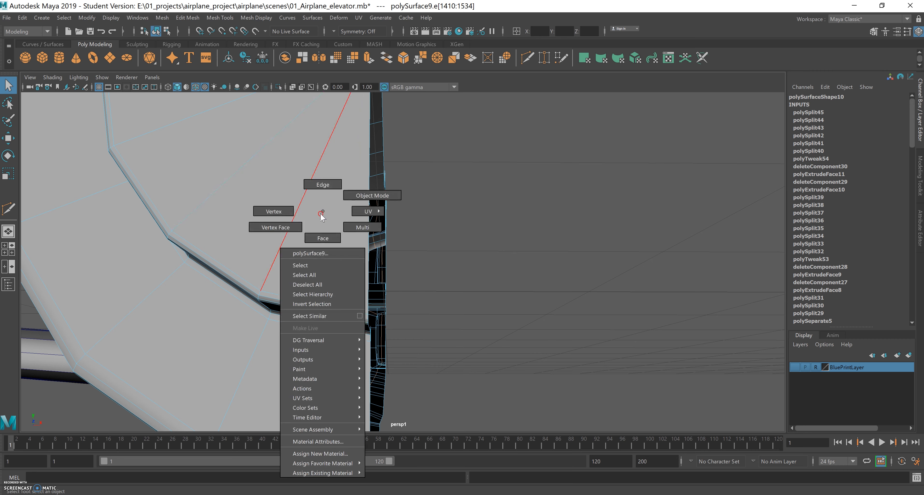
click(284, 211)
alt+drag(340, 206, 349, 231)
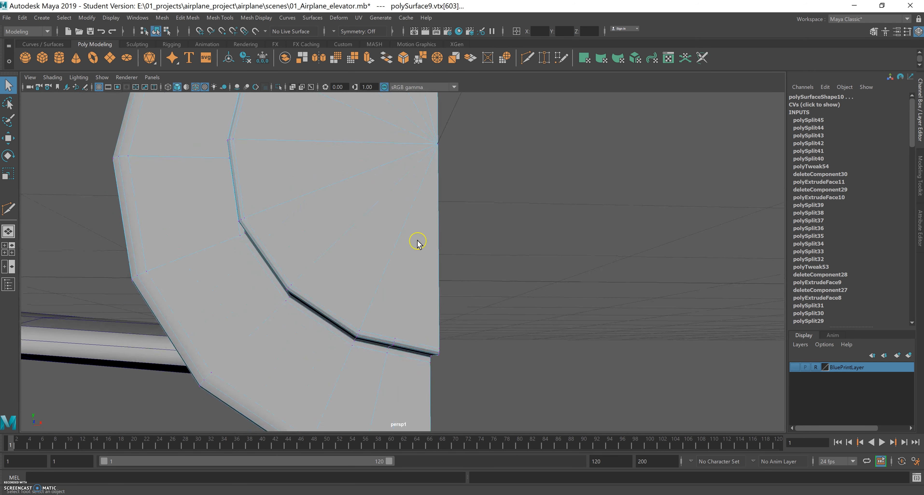
drag(428, 279, 429, 280)
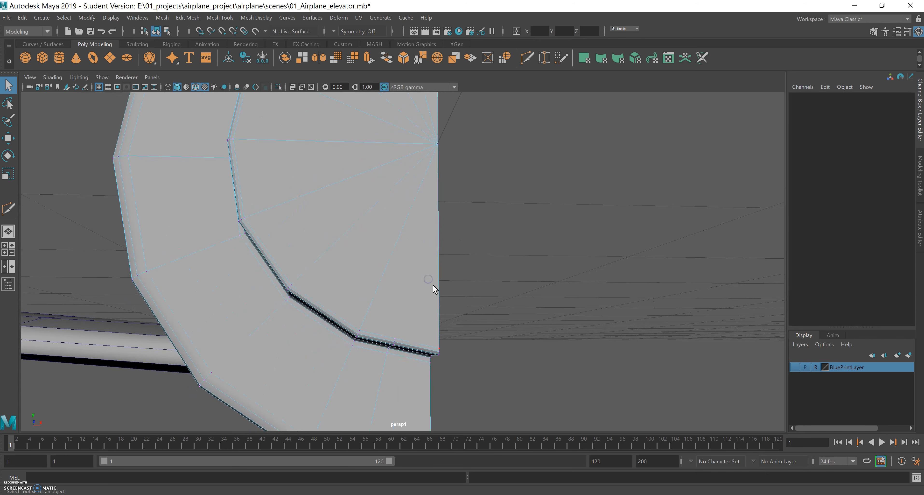
click(525, 57)
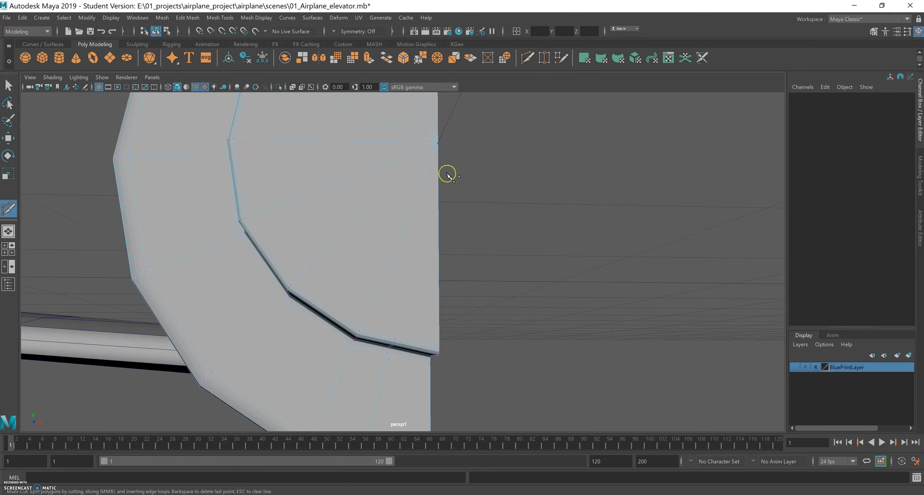
click(395, 338)
click(9, 87)
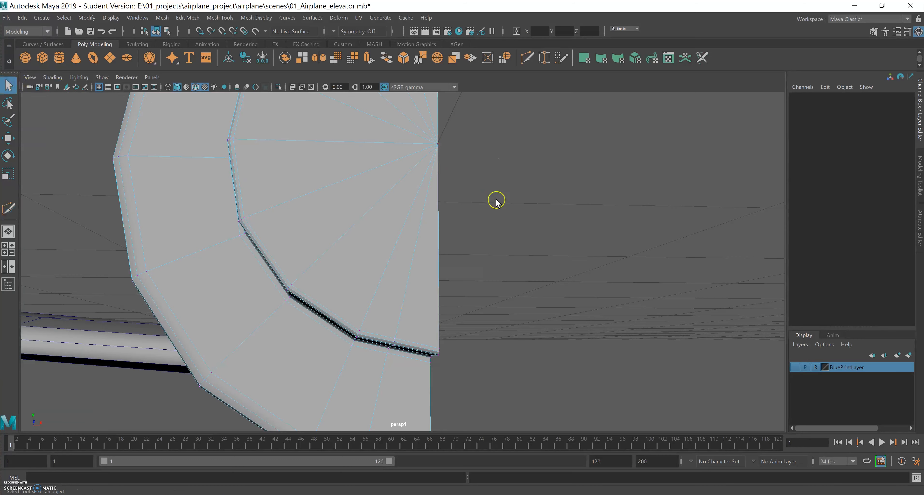
Step: Examine the fuselage mesh from the recess back to the tail for remaining gaps or mismatched edges
scroll(445, 267, down, 3)
alt+drag(444, 271, 461, 254)
alt+middle_drag(373, 246, 528, 230)
alt+drag(409, 243, 404, 280)
alt+right_drag(404, 280, 377, 291)
alt+drag(377, 291, 361, 261)
alt+drag(369, 260, 444, 251)
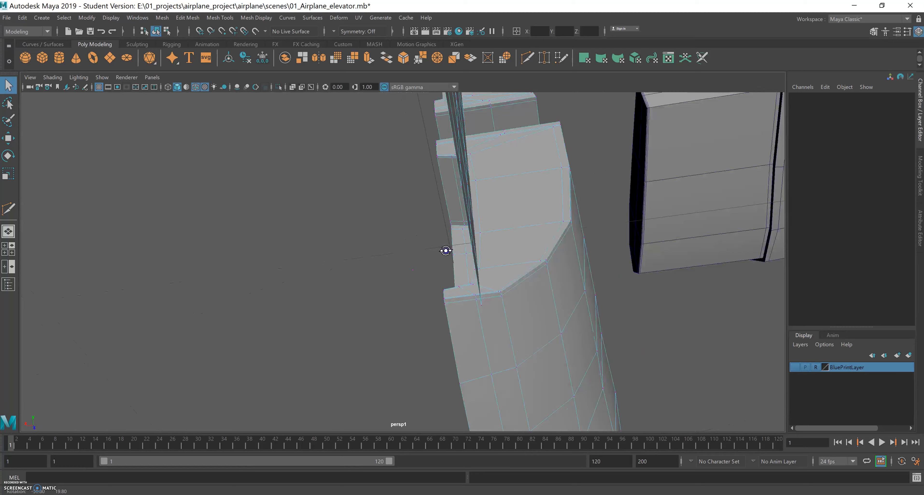
scroll(405, 260, up, 5)
alt+middle_drag(404, 259, 367, 198)
alt+drag(367, 197, 305, 369)
scroll(391, 222, down, 3)
alt+right_drag(305, 369, 378, 331)
alt+drag(378, 332, 350, 301)
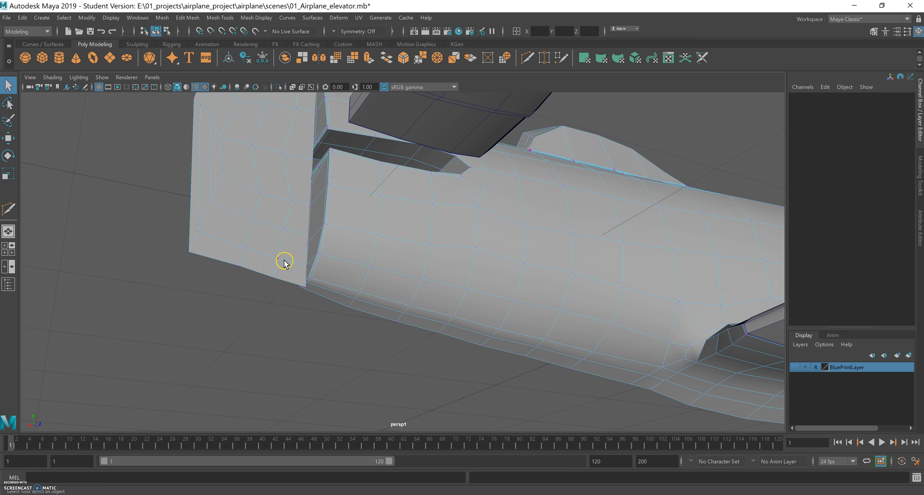
Step: Multi-Cut the rudder's lower rear corner face from the rear edge through the inner vertex and a point inside the face to the corner
alt+drag(313, 247, 321, 259)
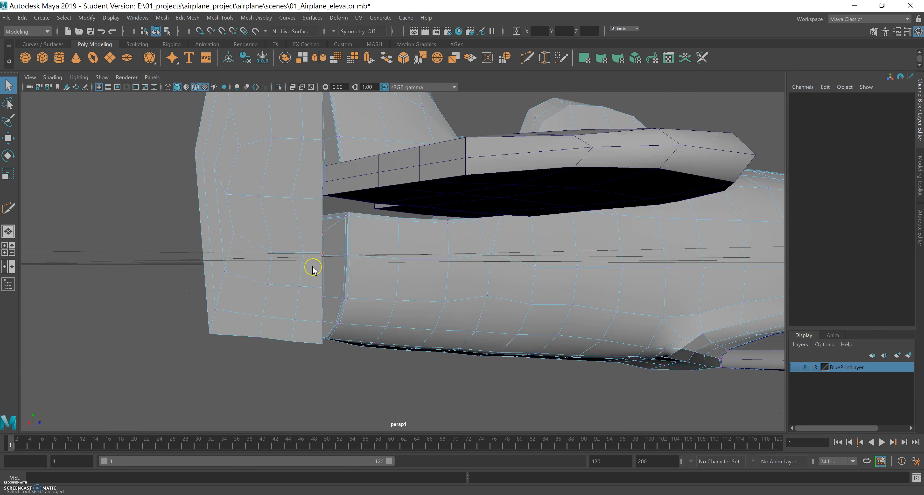
alt+drag(342, 333, 349, 323)
click(345, 240)
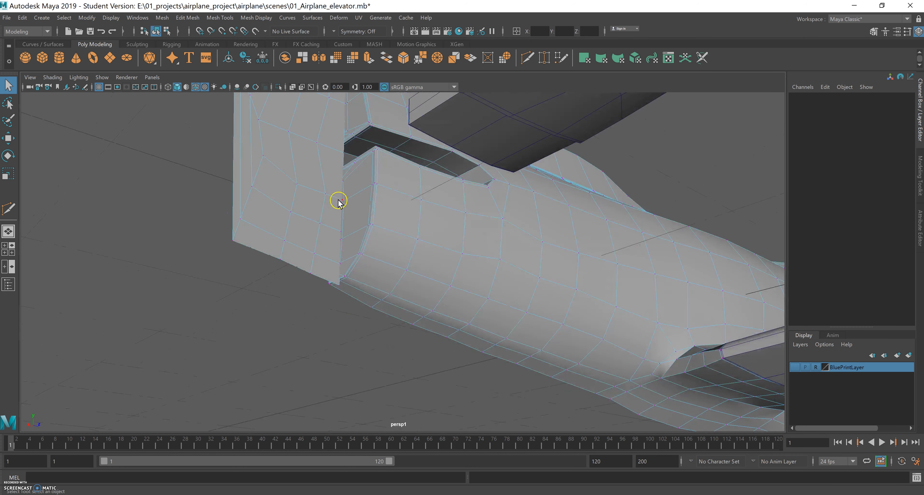
mouse_move(349, 261)
alt+mouse_down()
mouse_move(355, 270)
mouse_move(383, 266)
mouse_move(366, 266)
mouse_move(391, 241)
mouse_move(375, 233)
mouse_move(406, 215)
mouse_move(369, 228)
mouse_move(437, 235)
mouse_move(412, 251)
mouse_move(352, 253)
alt+mouse_up()
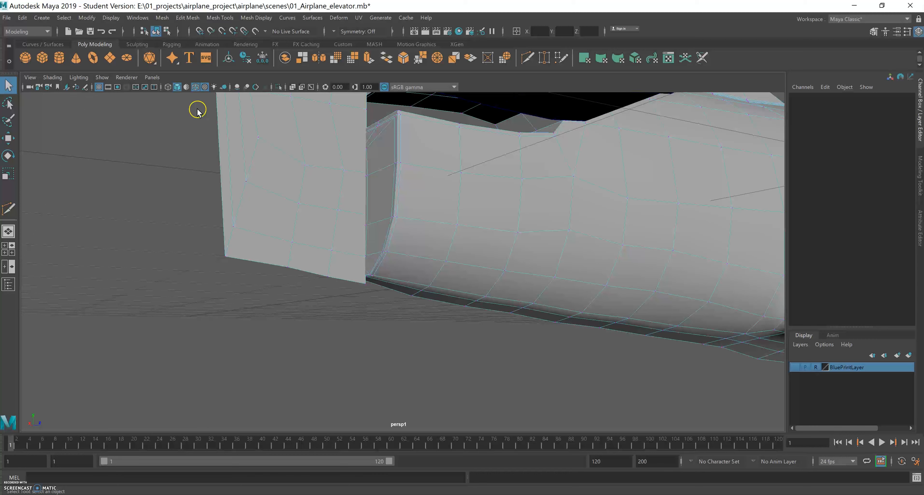
click(526, 58)
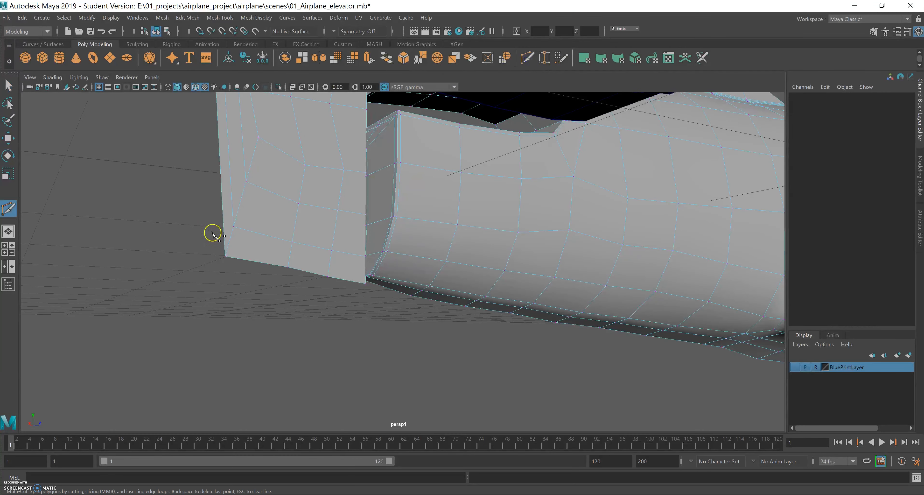
click(224, 234)
click(233, 227)
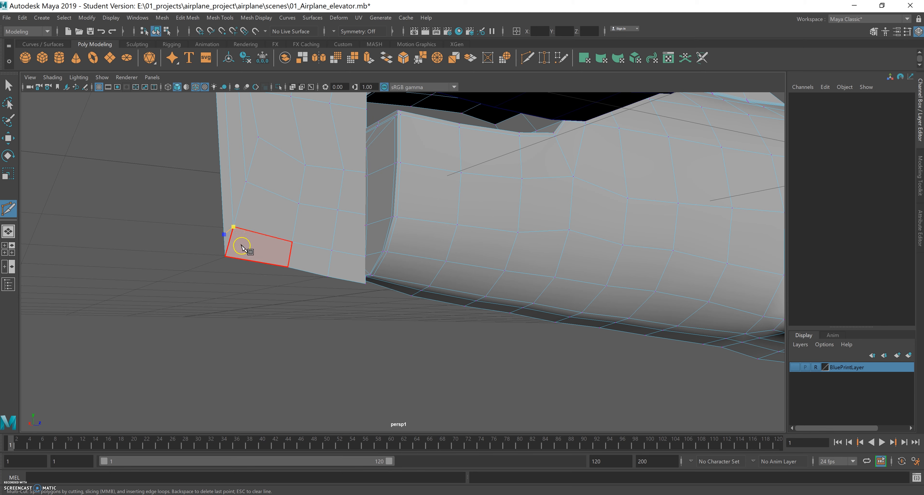
click(242, 247)
click(231, 255)
click(225, 256)
right_click(243, 257)
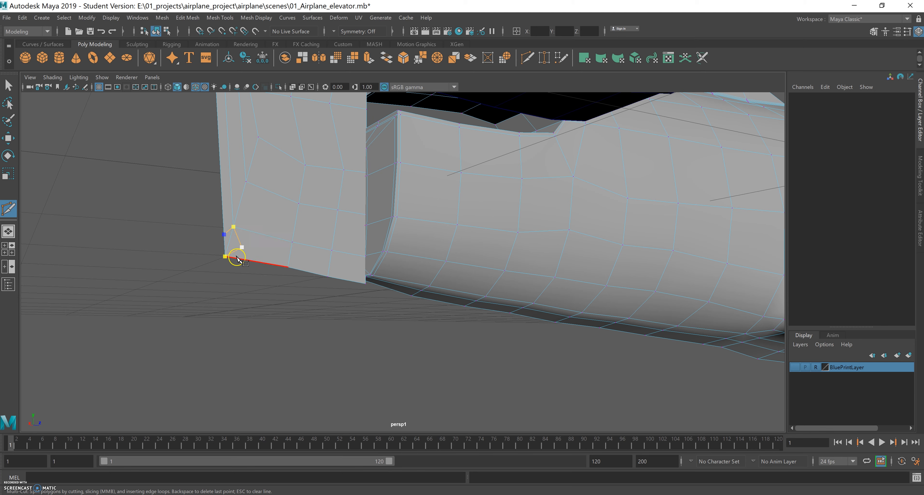
Step: Extend the cut along the rudder's bottom face row to its front edge and return to the Select tool
click(289, 258)
click(330, 266)
click(364, 275)
click(254, 288)
key(Return)
click(9, 86)
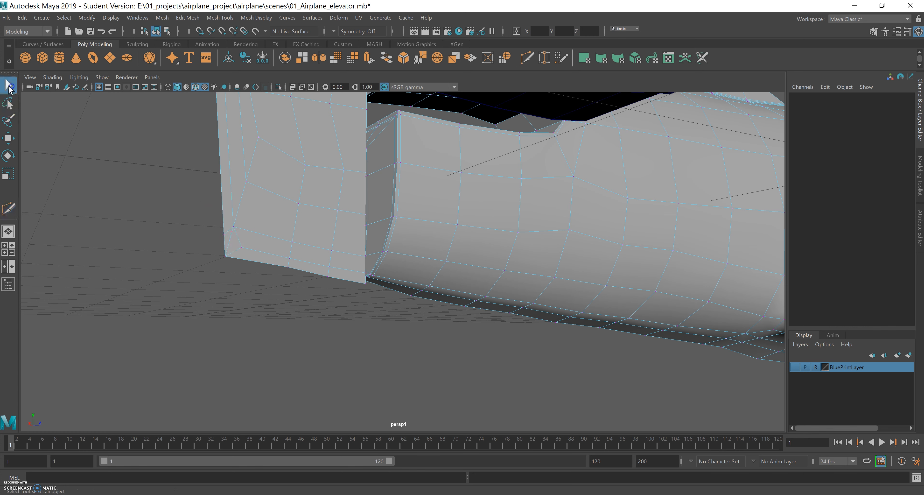
Step: Delete the old edge joining the inner vertex to the rudder's lower rear corner
click(231, 241)
click(231, 243)
right_drag(230, 242, 226, 242)
click(230, 243)
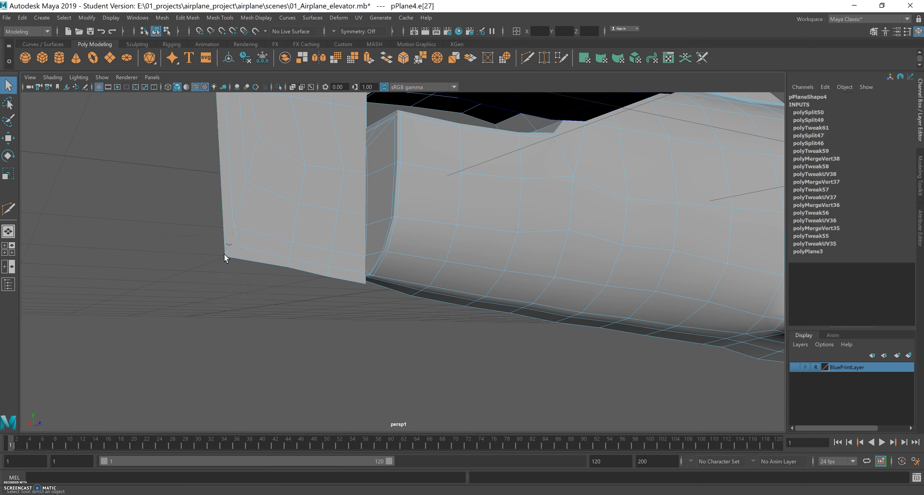
click(178, 284)
Step: Show the left3 side view full size and turn on the visibility of BluePrintLayer
alt+drag(265, 251, 204, 320)
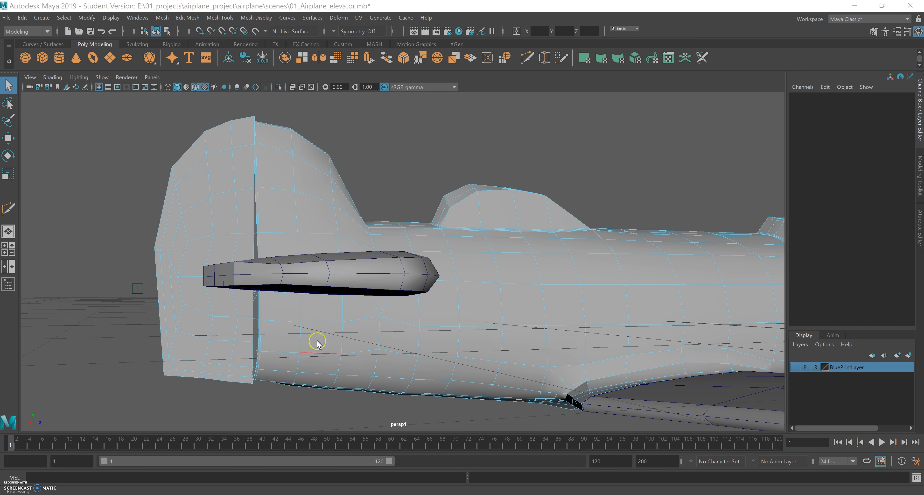
key(space)
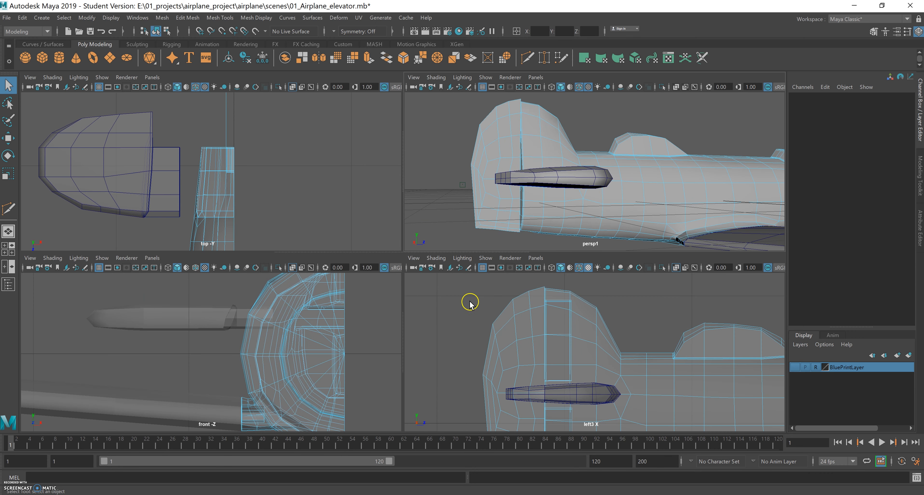
key(space)
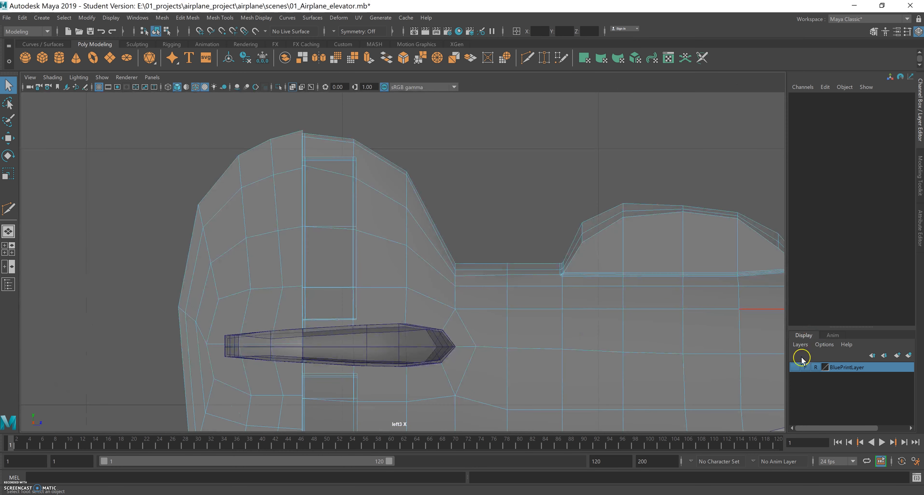
click(795, 367)
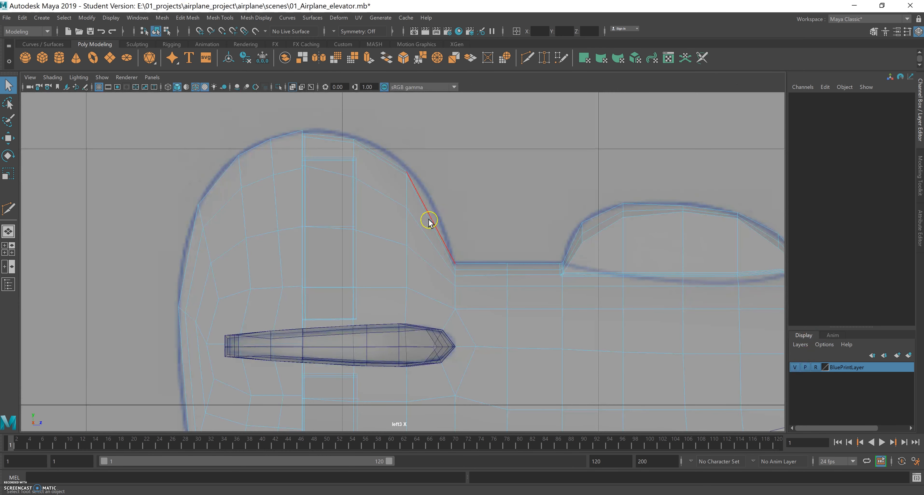
scroll(352, 211, up, 3)
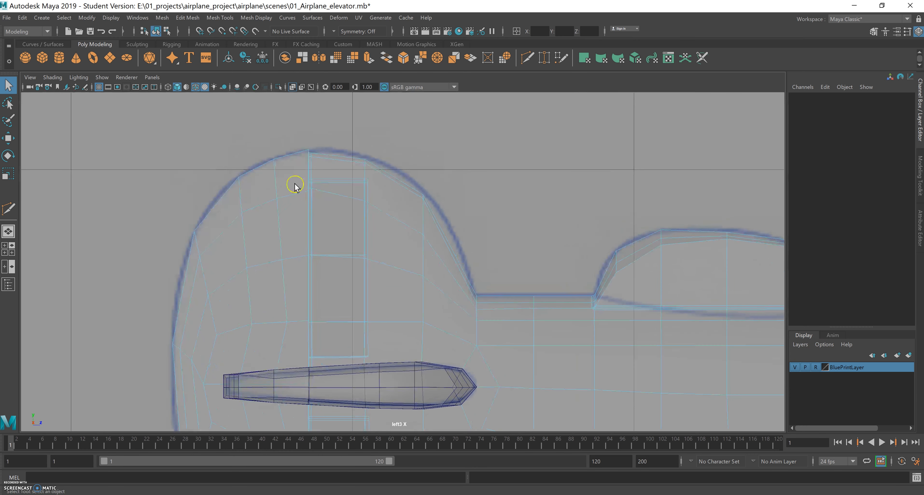
Step: Lower the rudder's top front vertex slightly so it meets the fin's top edge
right_drag(280, 160, 237, 155)
click(311, 150)
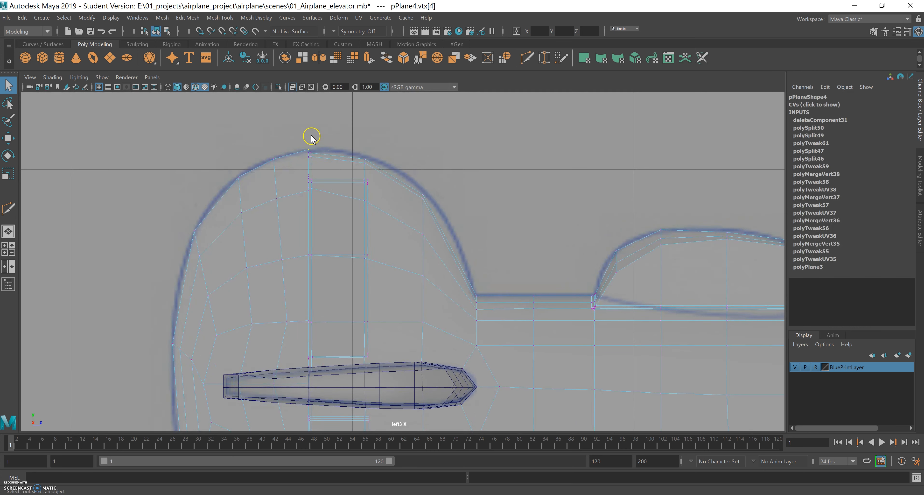
key(w)
drag(310, 110, 308, 113)
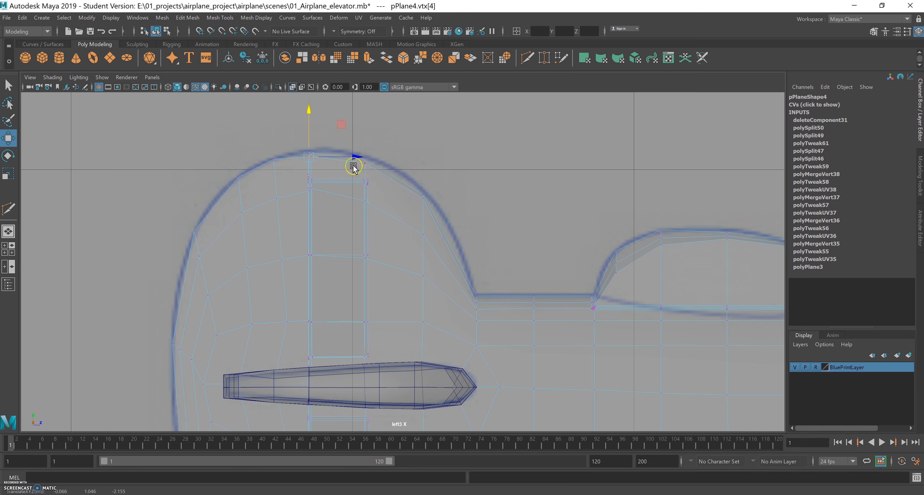
Step: Adjust the vertices along the rudder's upper curve and rear edge to follow the blueprint outline
click(273, 159)
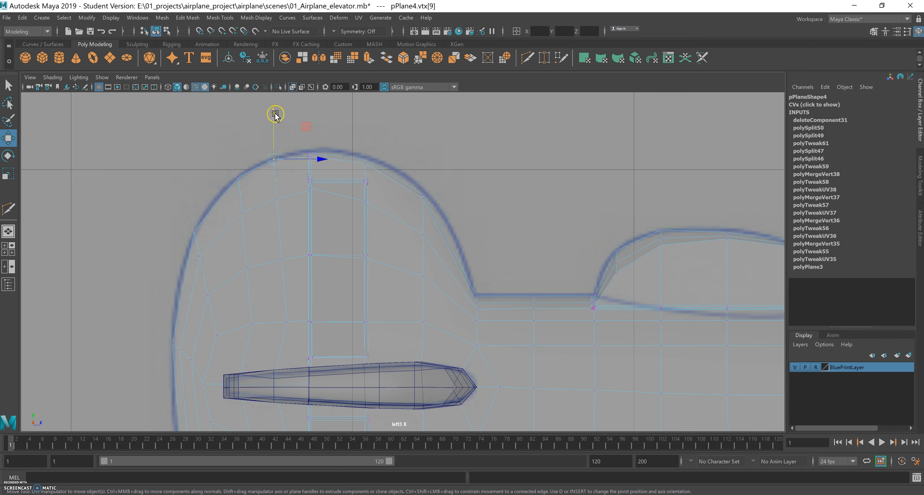
click(239, 175)
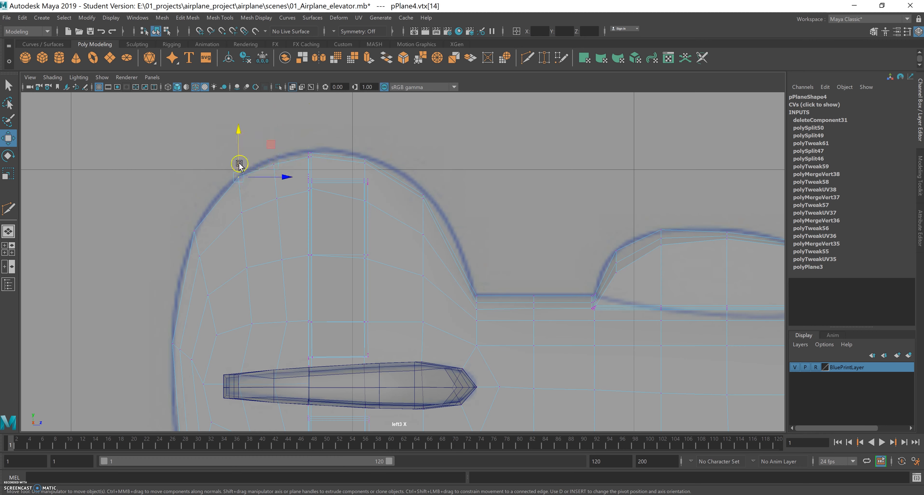
drag(238, 130, 239, 136)
alt+middle_drag(279, 201, 316, 170)
click(239, 206)
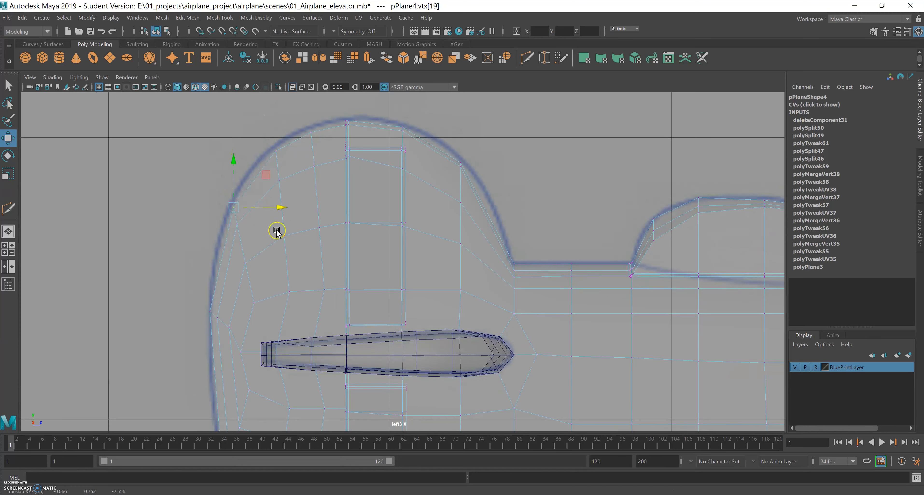
alt+middle_drag(276, 231, 303, 149)
click(235, 239)
click(235, 196)
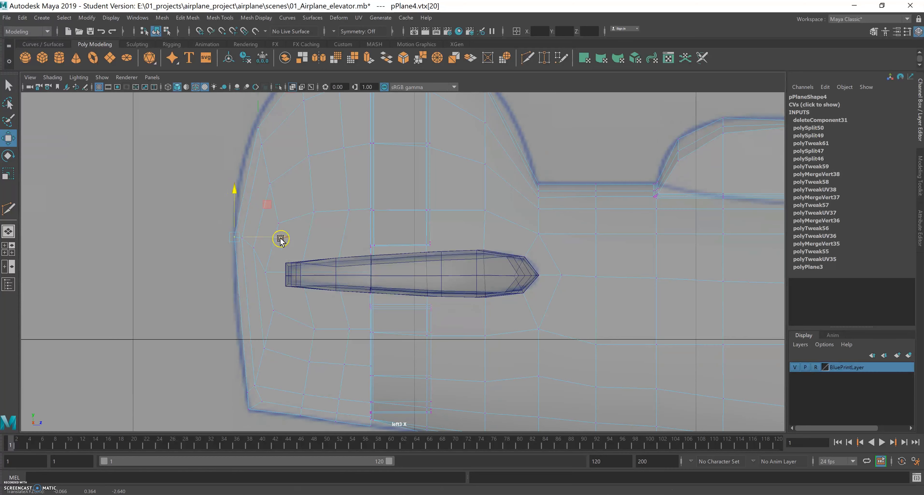
Step: Adjust the vertices along the rudder's lower rear and bottom edges to follow the blueprint outline
alt+middle_drag(260, 328, 268, 235)
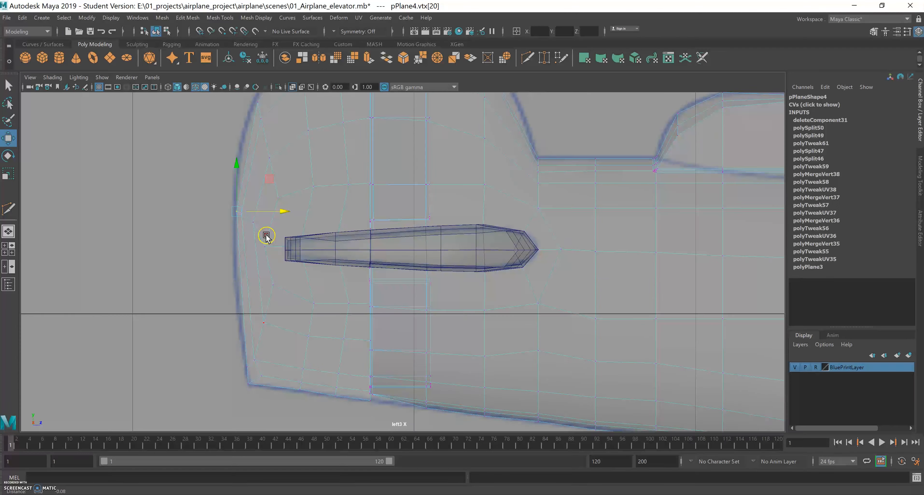
drag(247, 294, 307, 317)
click(257, 320)
drag(258, 273, 376, 284)
click(307, 321)
click(341, 327)
click(376, 329)
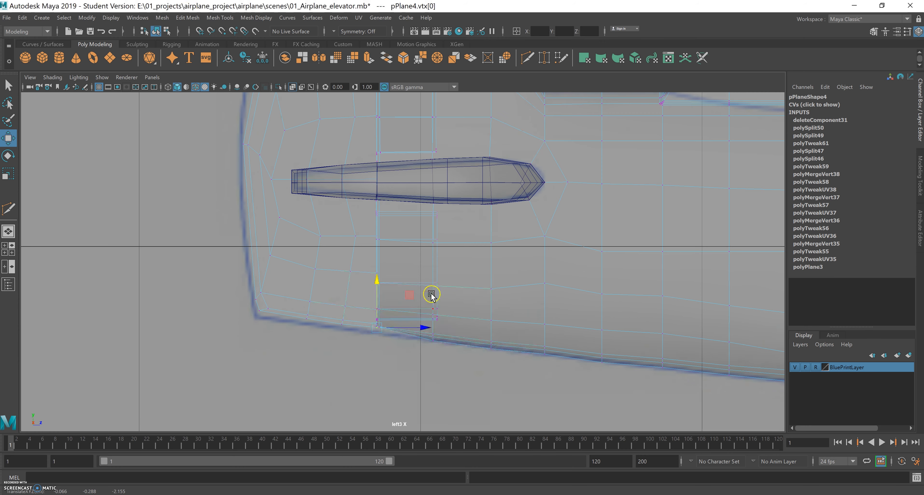
Step: Show the top view full size and select the rudder plane pPlane4 in object mode
key(space)
key(space)
key(space)
key(space)
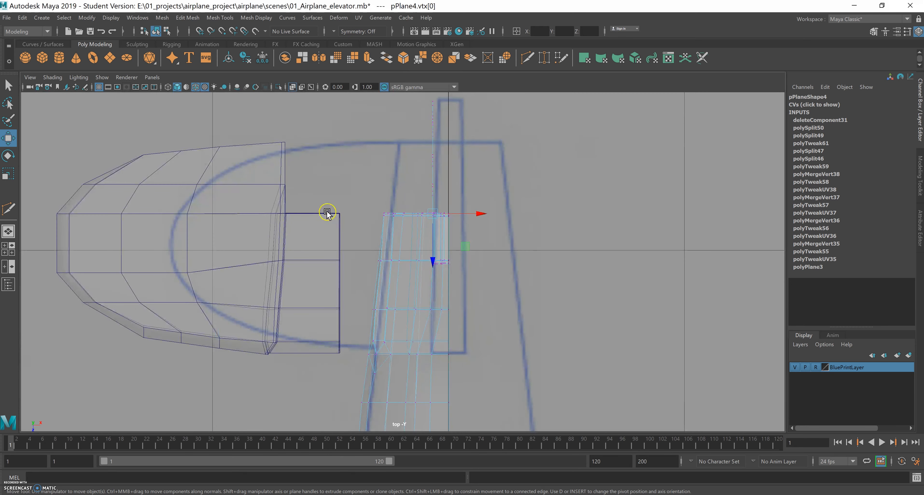
right_drag(420, 245, 459, 222)
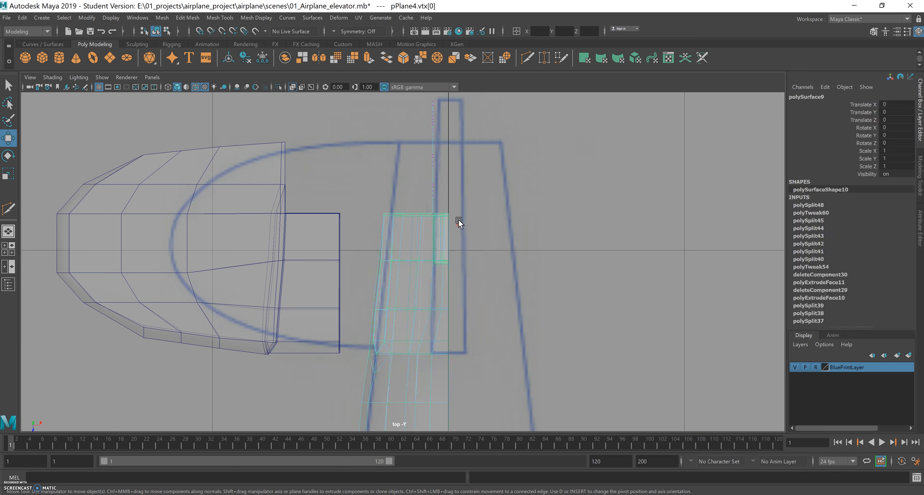
drag(424, 139, 451, 171)
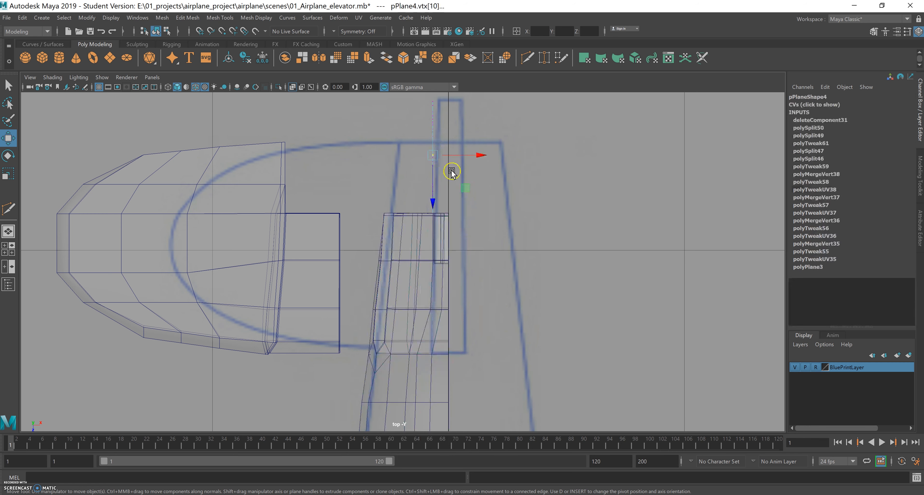
right_drag(436, 177, 471, 157)
click(8, 87)
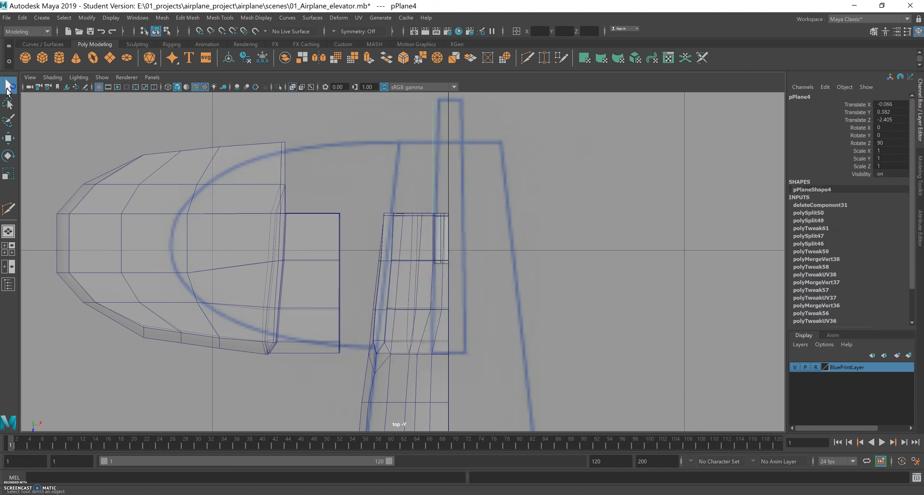
scroll(453, 205, down, 10)
scroll(464, 231, up, 4)
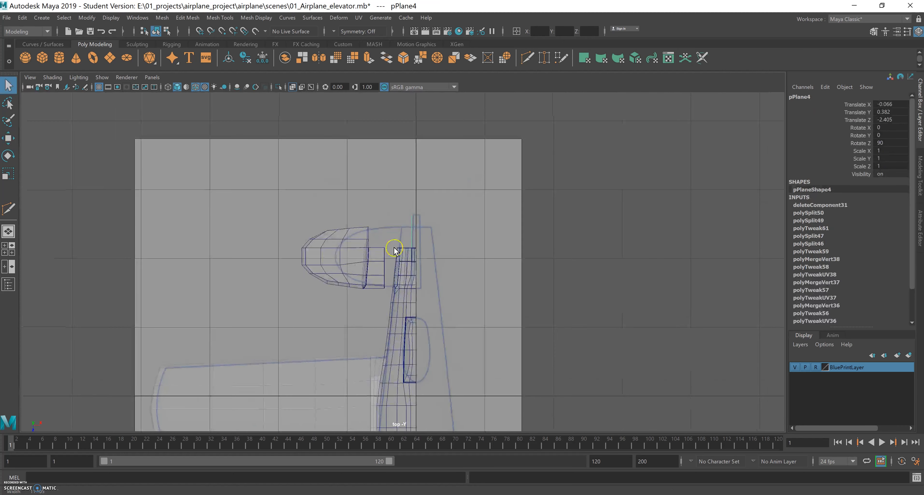
scroll(381, 243, up, 4)
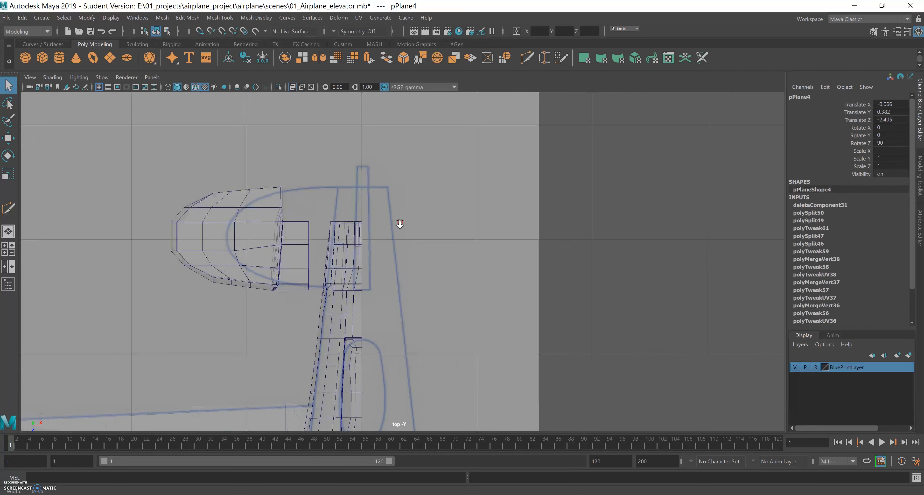
scroll(365, 201, up, 1)
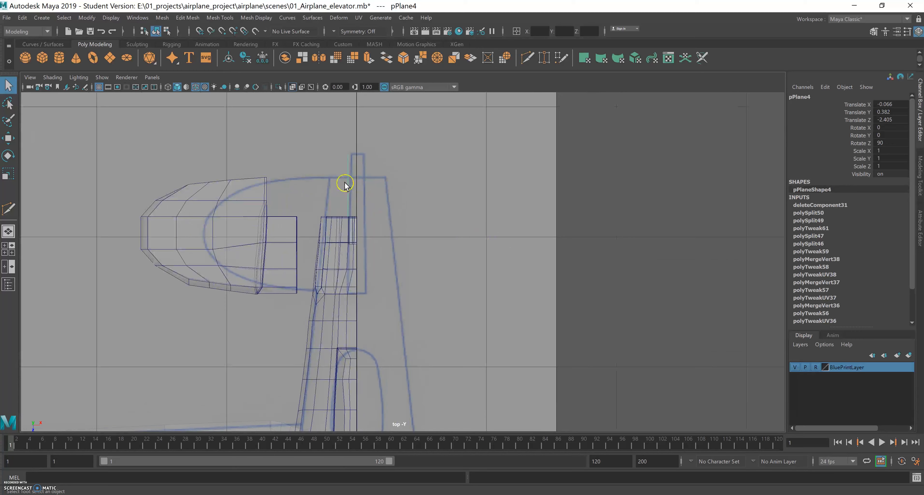
Step: Move the rudder plane along X to about -0.046 to meet the blueprint's rudder line
key(w)
click(395, 184)
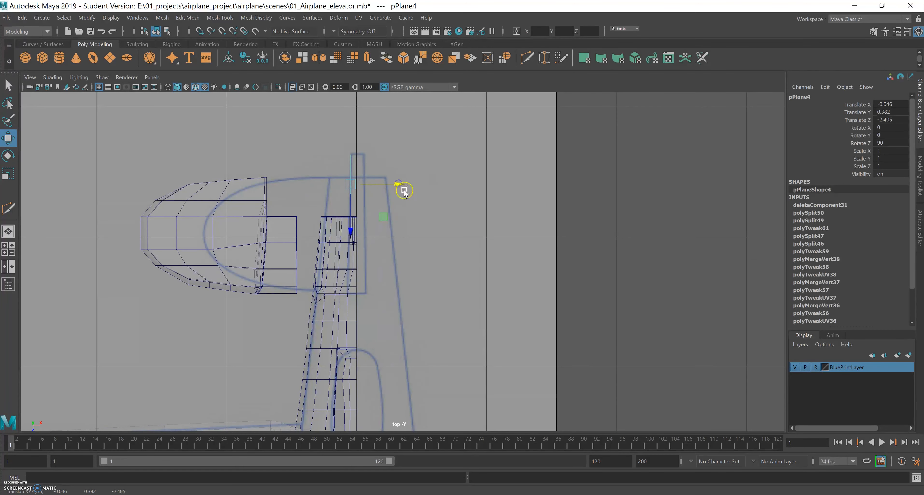
scroll(402, 233, up, 2)
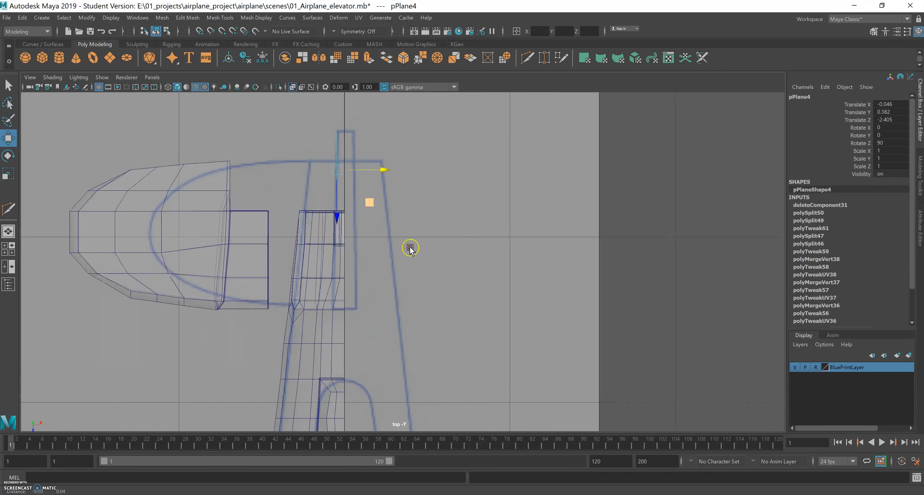
alt+middle_drag(410, 247, 405, 281)
scroll(429, 252, up, 2)
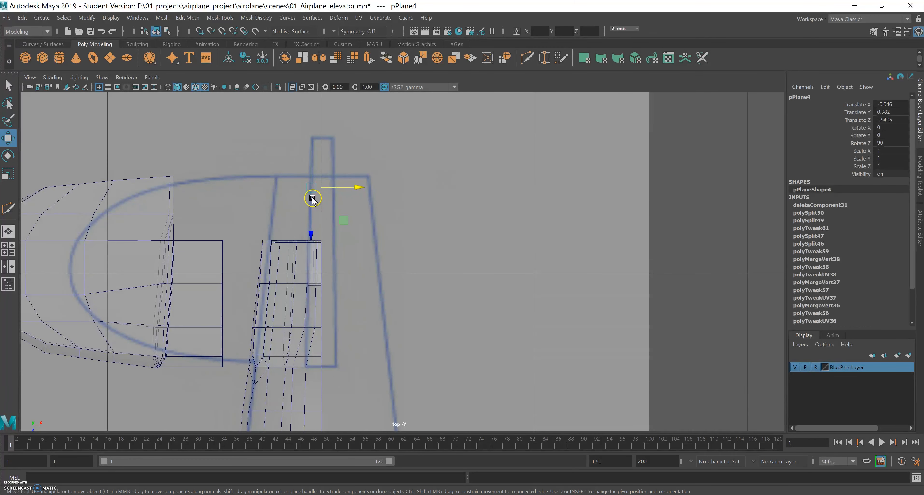
Step: Rotate the rudder plane about X to about -2.163 to match the slant of the blueprint's rudder line
key(e)
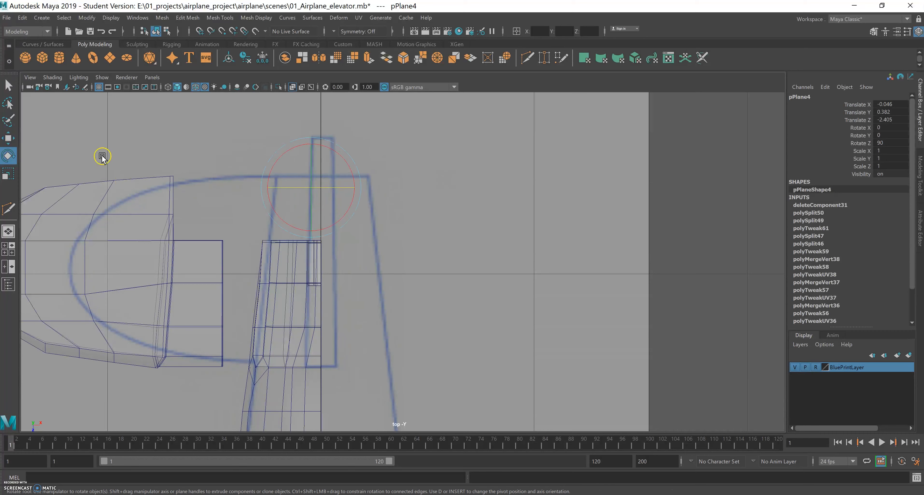
drag(351, 160, 343, 161)
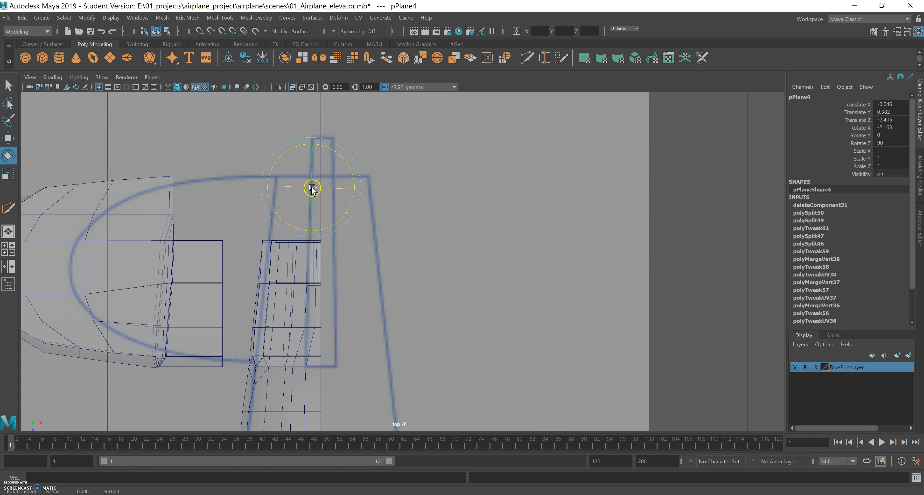
key(w)
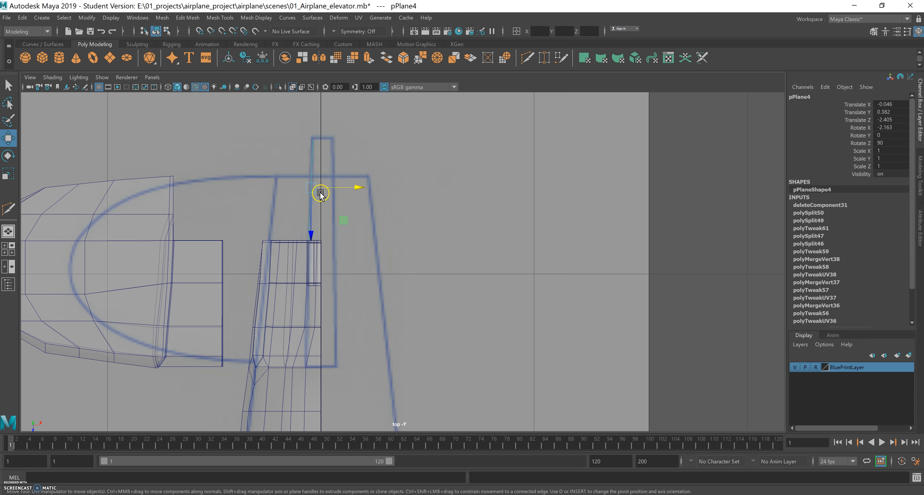
scroll(319, 192, up, 5)
alt+right_drag(319, 242, 431, 249)
alt+middle_drag(299, 216, 351, 254)
alt+right_drag(351, 253, 488, 293)
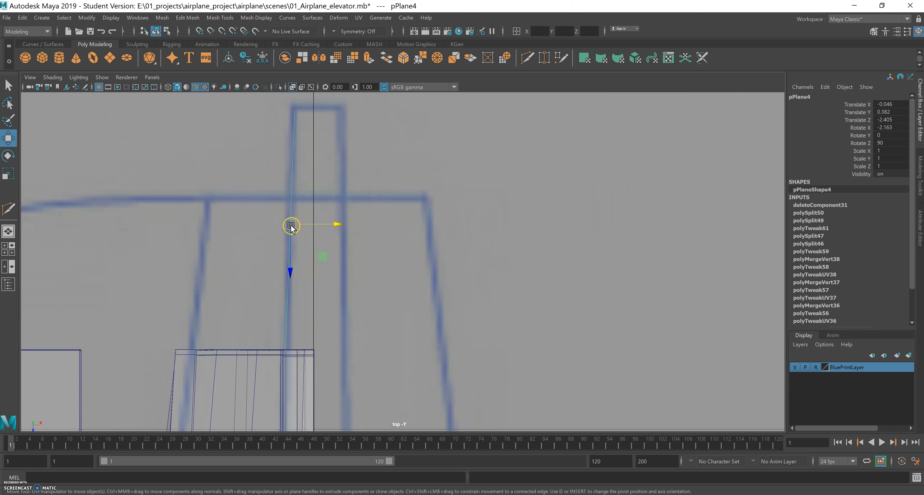
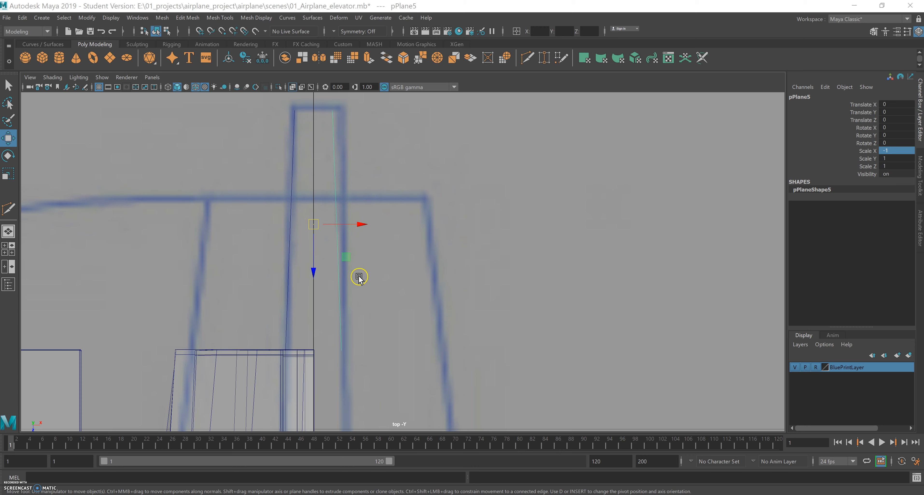
Step: Deselect the mirrored rudder copy, show the perspective view full size and hide BluePrintLayer
click(360, 281)
key(space)
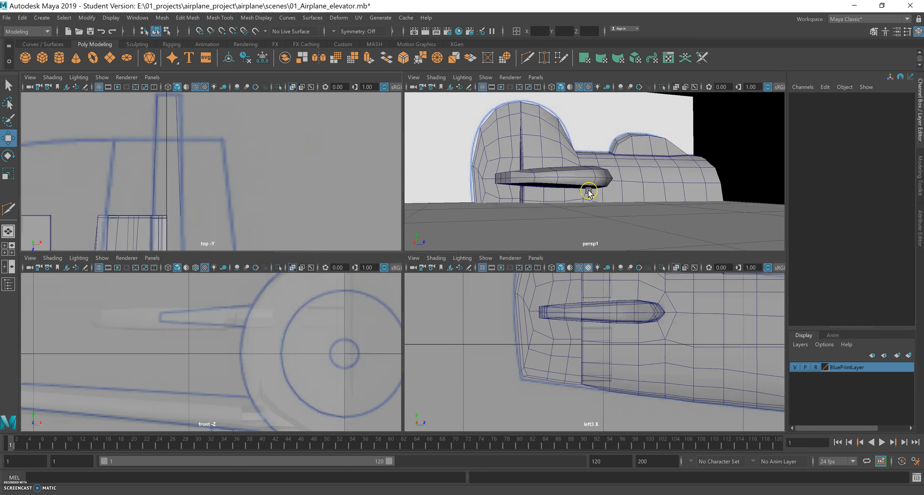
key(space)
alt+drag(460, 222, 532, 256)
click(714, 283)
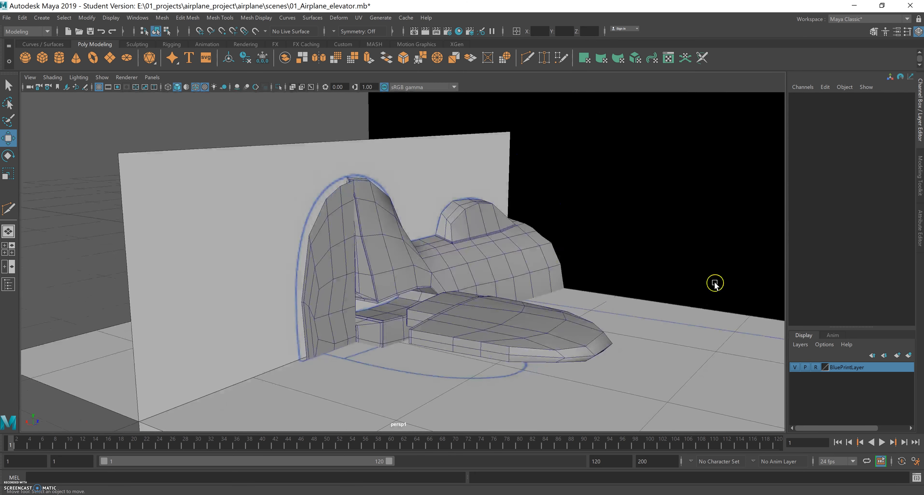
click(794, 367)
alt+drag(458, 286, 397, 283)
Step: Select both rudder halves in object mode and combine them into one mesh
right_drag(258, 238, 291, 222)
click(264, 265)
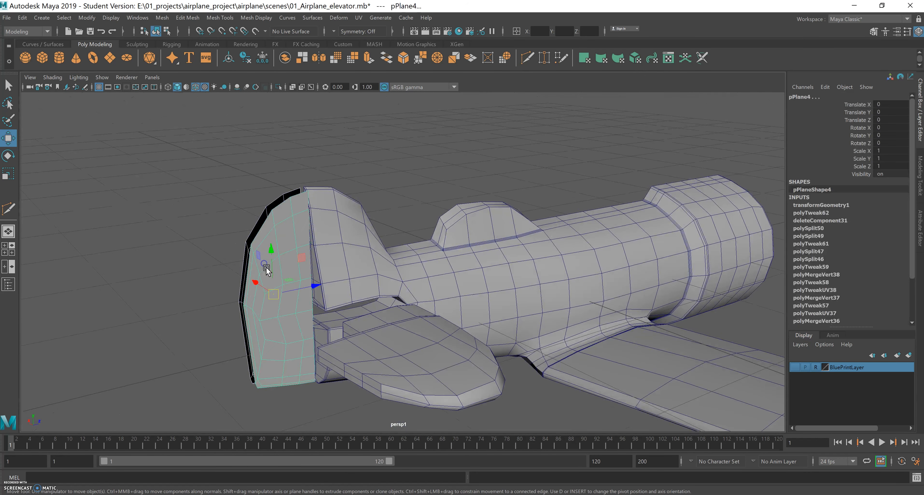
scroll(280, 285, up, 5)
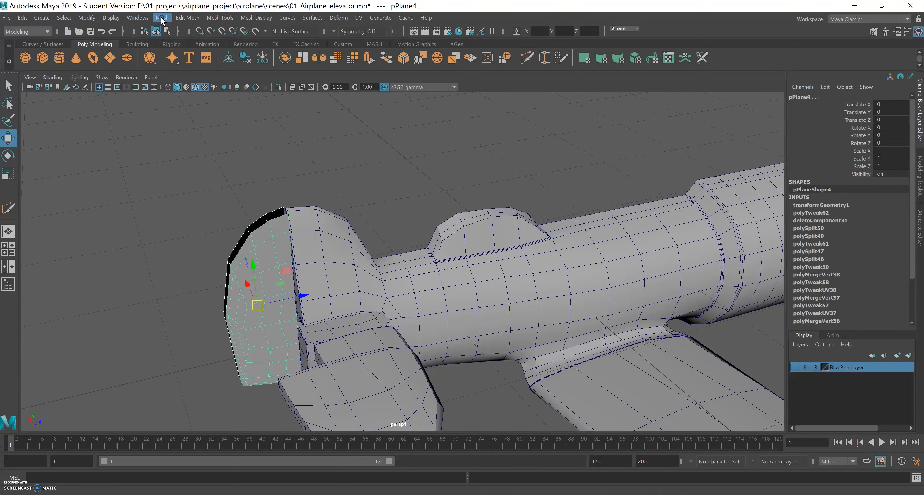
click(163, 18)
click(182, 53)
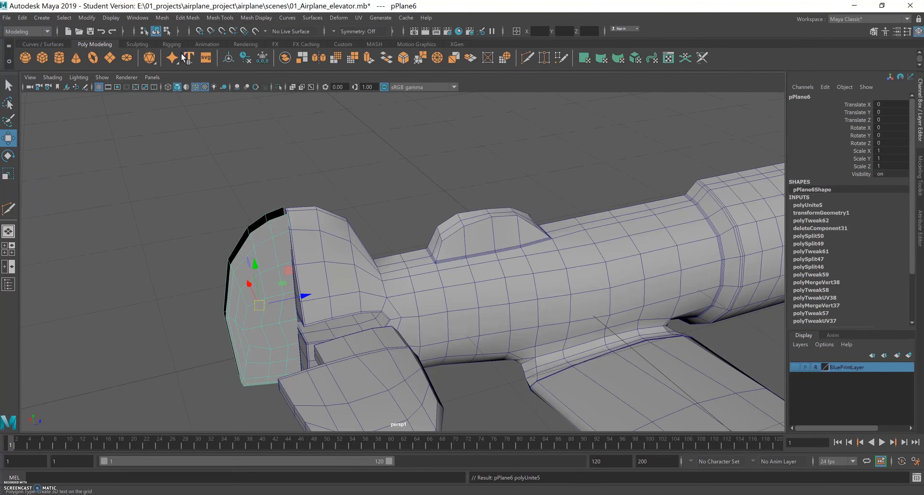
alt+drag(268, 294, 429, 254)
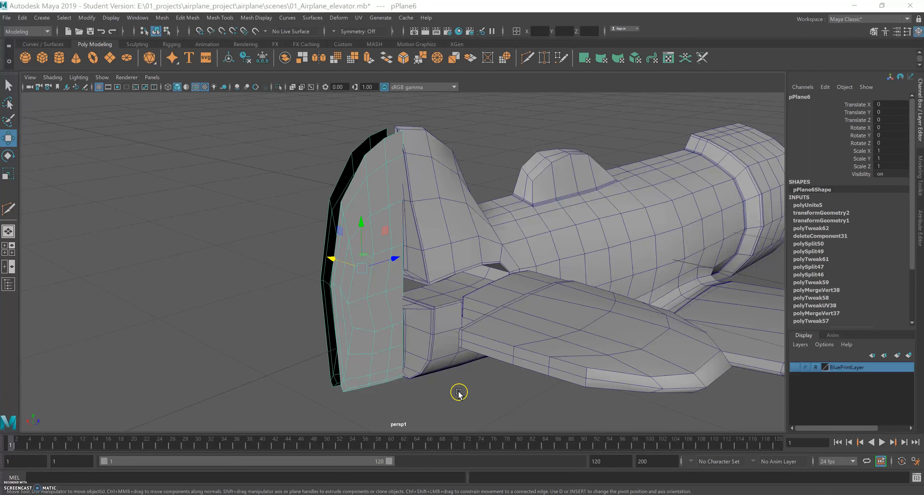
Step: Check the combined rudder against BluePrintLayer in the top and perspective views, hiding the layer again when done
click(459, 389)
key(space)
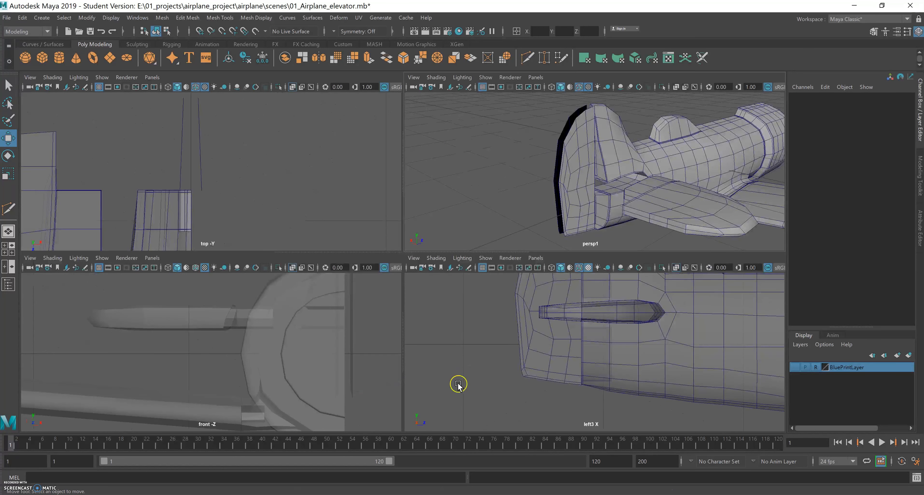
key(space)
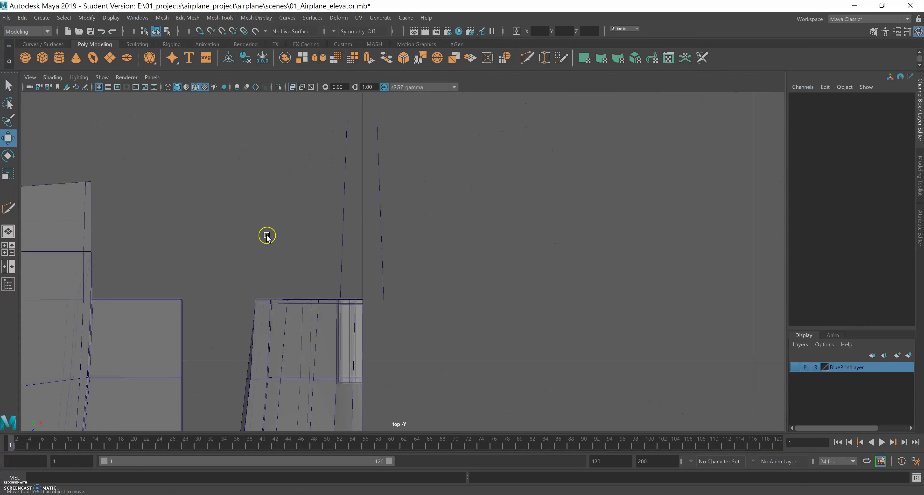
drag(336, 209, 428, 238)
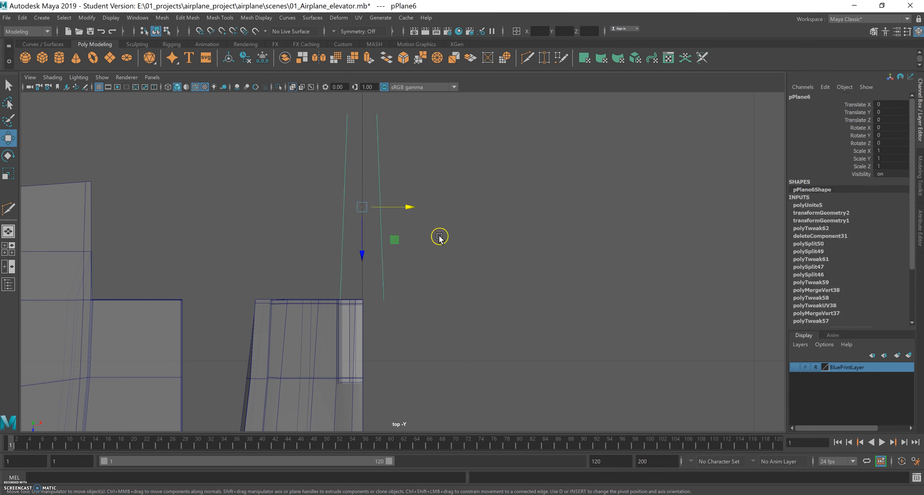
click(794, 366)
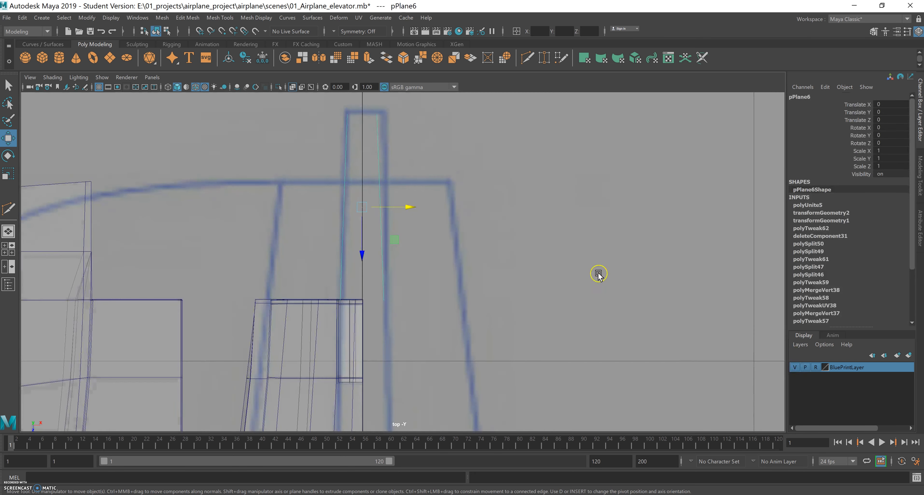
scroll(598, 274, down, 10)
alt+right_drag(524, 294, 676, 313)
alt+right_drag(482, 317, 623, 283)
key(space)
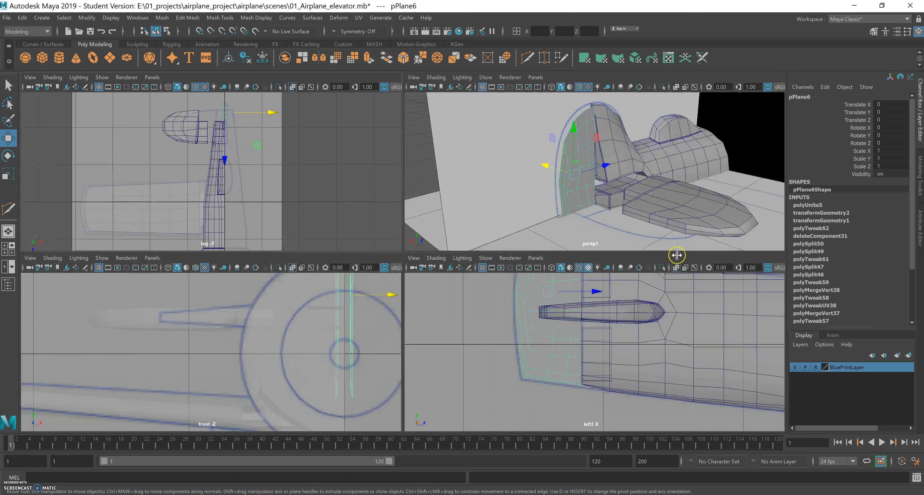
key(space)
alt+drag(543, 260, 521, 264)
scroll(560, 285, up, 3)
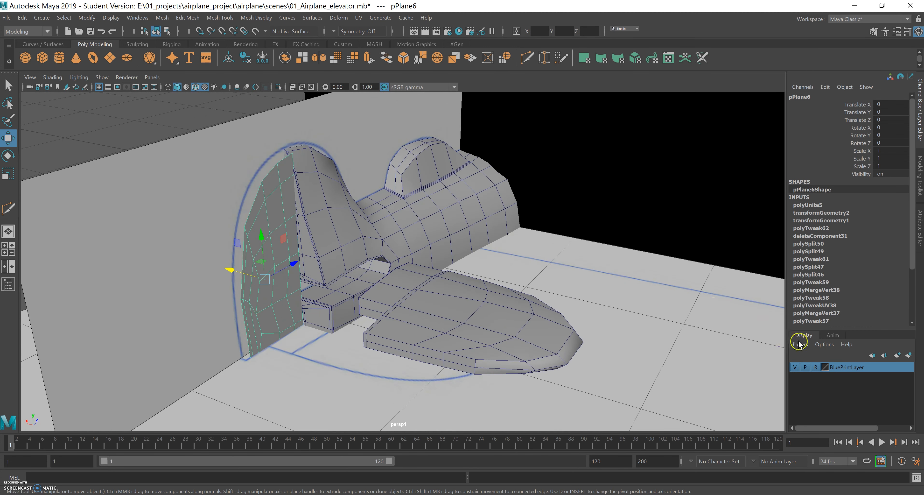
click(792, 367)
Step: Bridge the open outer edges between the rudder's two halves with 1 division and a Linear curve type
alt+drag(571, 320, 382, 261)
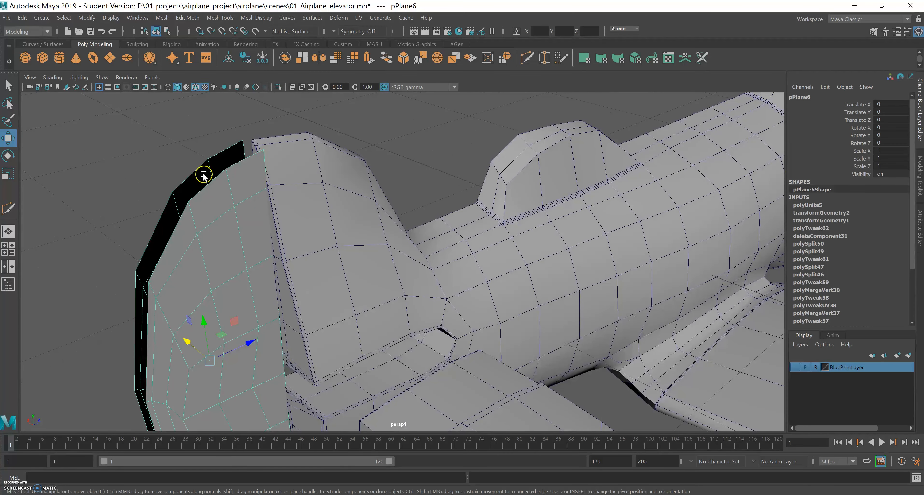
right_click(210, 185)
right_drag(204, 167, 208, 159)
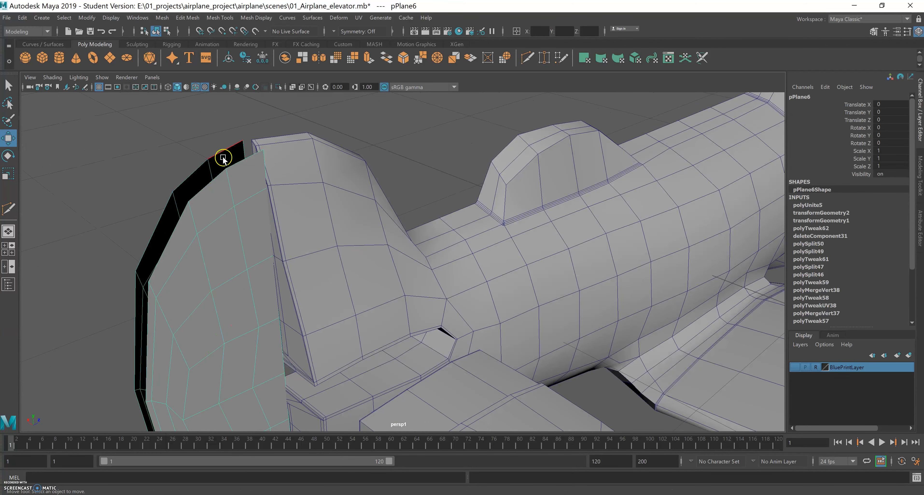
alt+drag(222, 155, 229, 167)
double_click(224, 143)
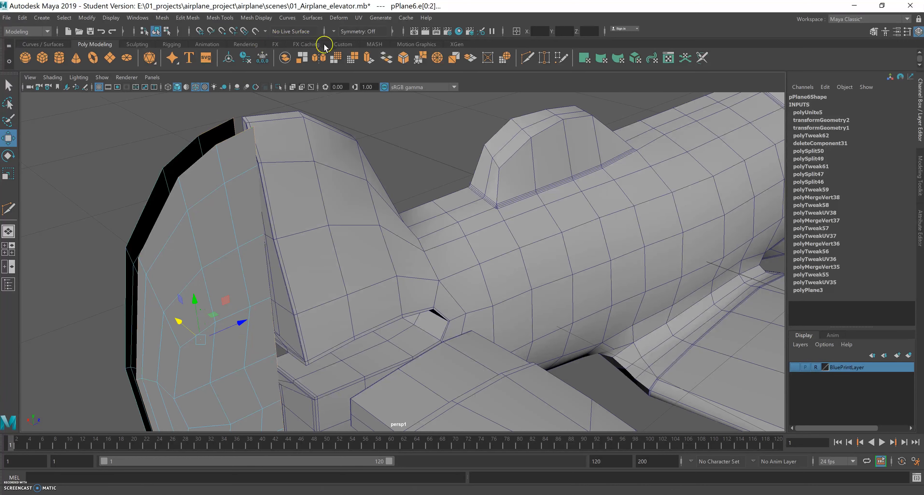
click(387, 61)
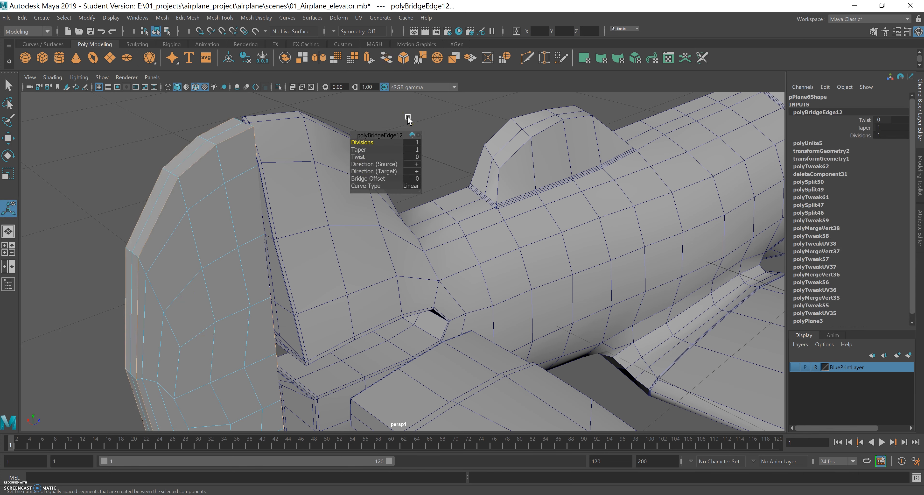
Step: Inspect the bridged rudder from several sides and clear the edge selection
alt+drag(270, 231, 289, 249)
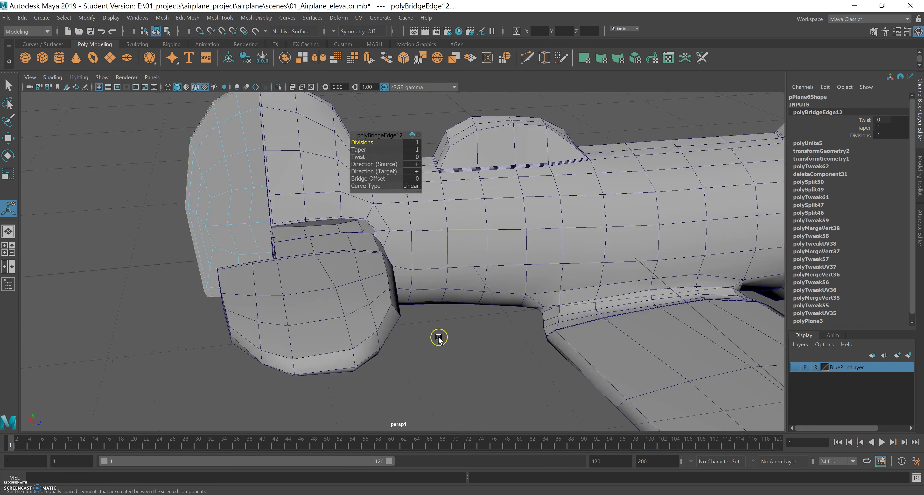
alt+drag(345, 386, 377, 367)
alt+middle_drag(403, 262, 361, 324)
alt+drag(361, 324, 435, 301)
click(317, 252)
Step: Delete the faces on one half of the bridged rudder, keeping the half on the elevator's side
alt+drag(377, 286, 291, 265)
alt+drag(349, 231, 341, 238)
alt+right_drag(341, 238, 446, 253)
alt+drag(446, 253, 370, 258)
right_click(333, 212)
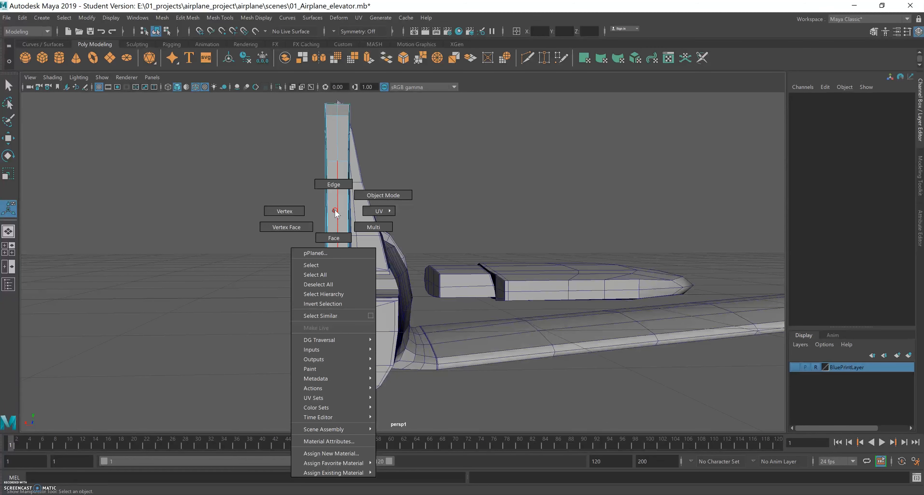
click(332, 237)
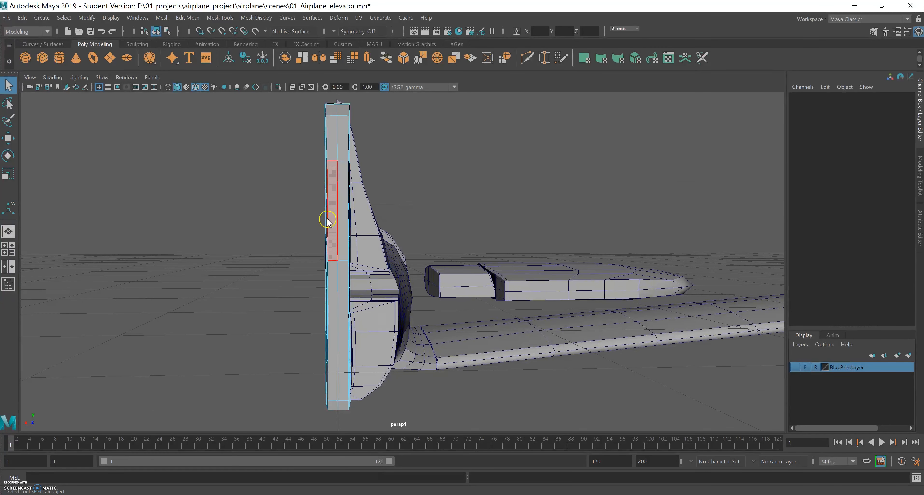
alt+drag(307, 104, 300, 120)
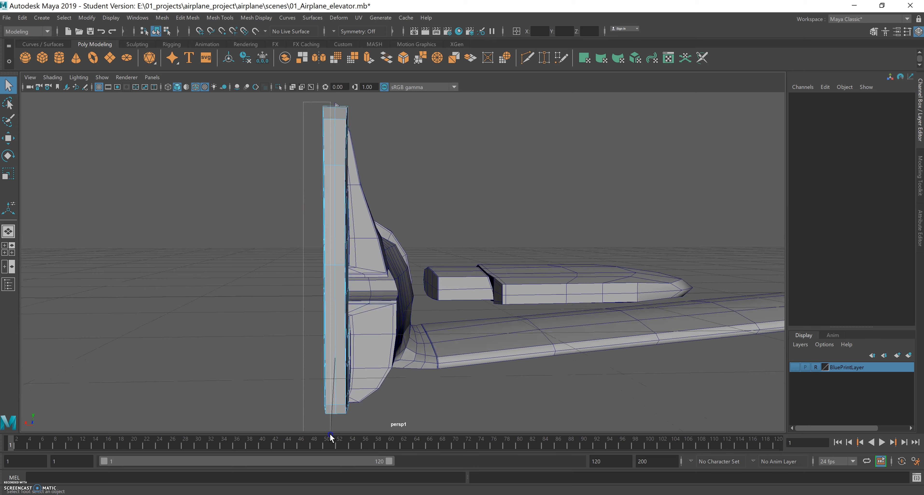
drag(328, 427, 339, 432)
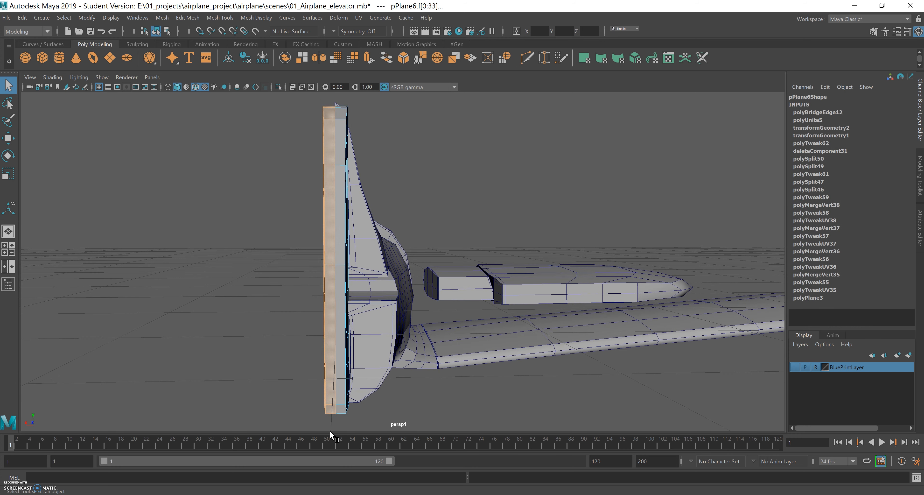
click(329, 429)
Step: Switch the fuselage mesh to vertex editing and move the tail fin's rear-edge vertices sideways to fit the rudder's thickness
alt+drag(374, 196, 418, 249)
alt+middle_drag(419, 250, 469, 237)
alt+drag(470, 238, 326, 228)
right_drag(283, 164, 246, 166)
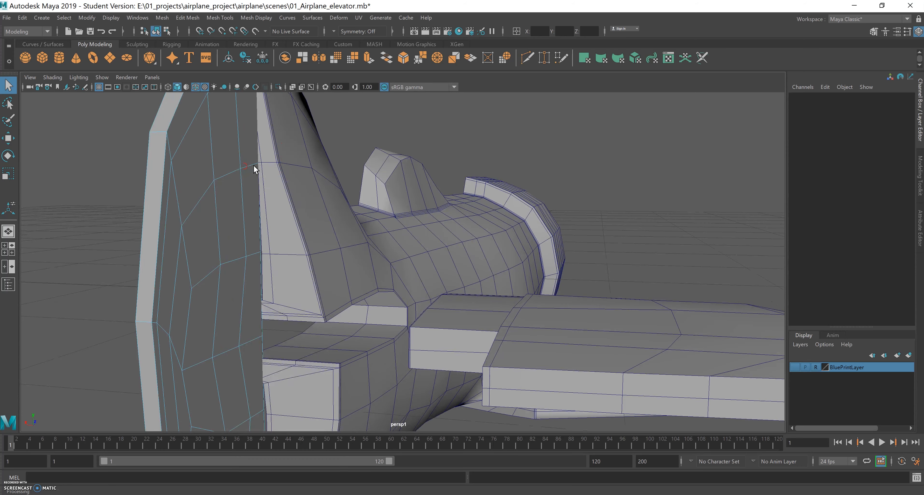
drag(285, 168, 285, 169)
alt+drag(309, 200, 365, 192)
key(w)
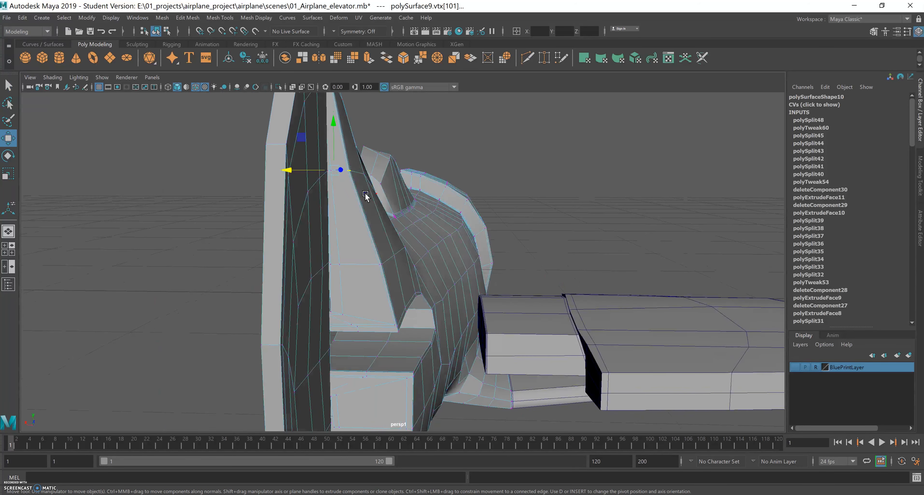
drag(291, 169, 324, 189)
Step: Adjust the vertices on the fin's lower side sideways where it blends into the fuselage
alt+drag(348, 222, 327, 301)
click(296, 243)
alt+drag(371, 252, 359, 275)
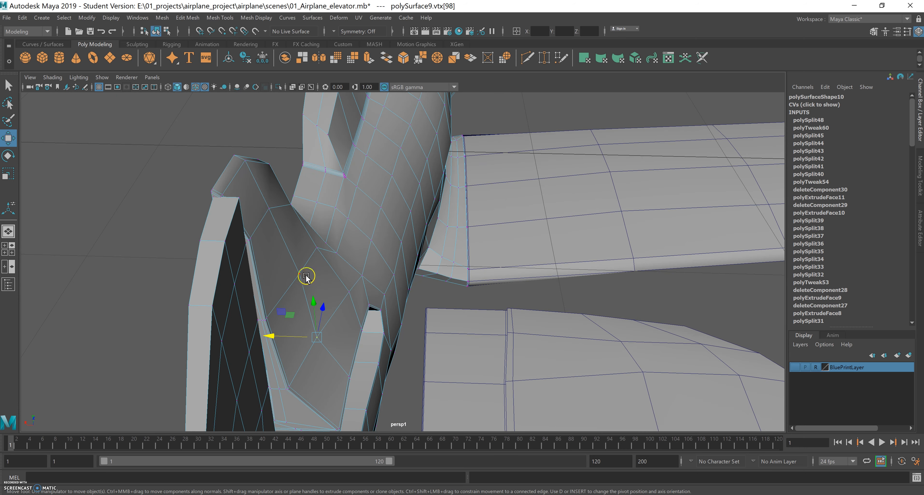
alt+drag(306, 286, 350, 264)
click(329, 230)
drag(370, 175, 340, 237)
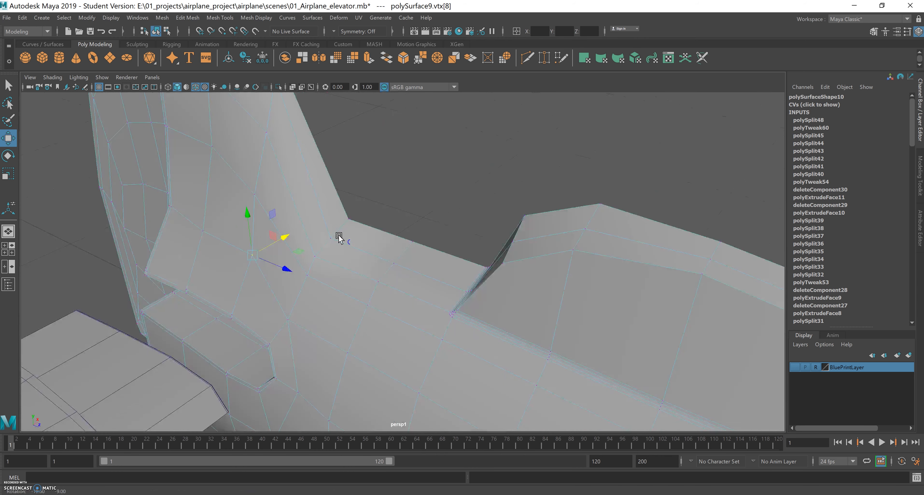
drag(193, 228, 293, 196)
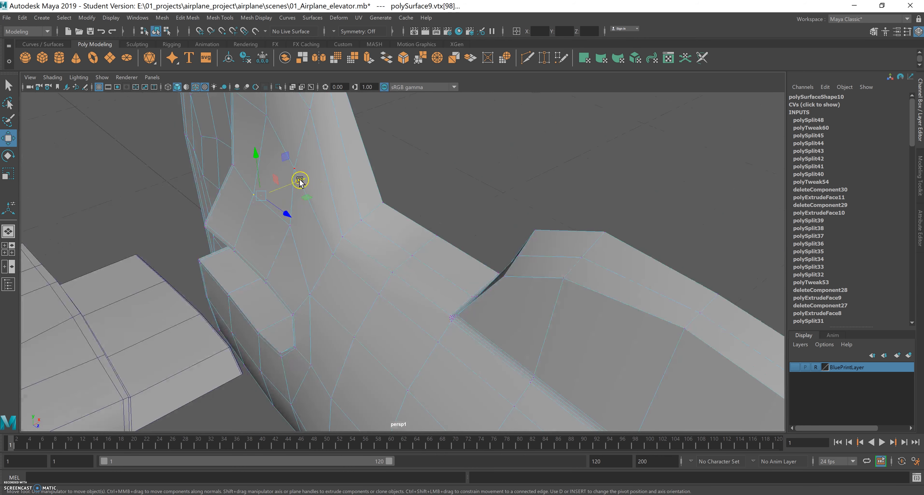
Step: Narrow the fin's rear face above the elevator notch by moving its inner and corner vertices toward the centre plane
alt+right_drag(308, 177, 251, 283)
alt+middle_drag(251, 283, 305, 226)
alt+drag(306, 227, 254, 245)
alt+right_drag(287, 262, 506, 275)
alt+middle_drag(229, 246, 282, 268)
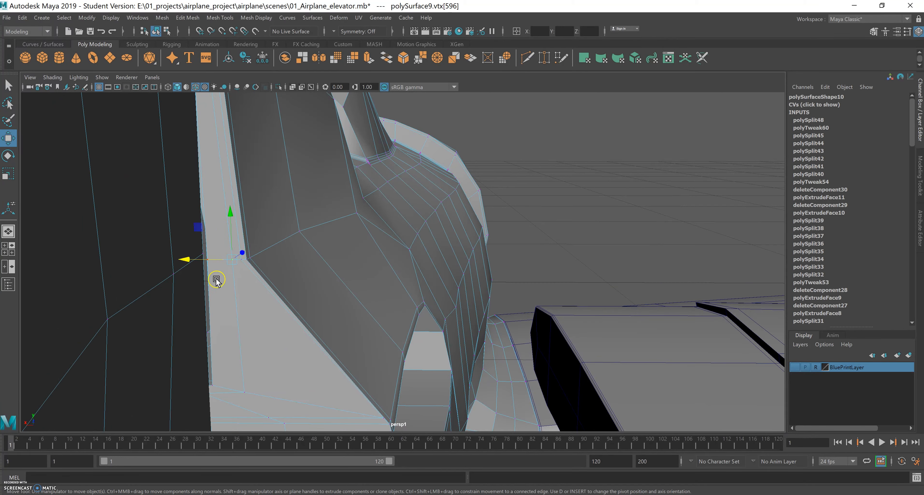
drag(184, 261, 176, 262)
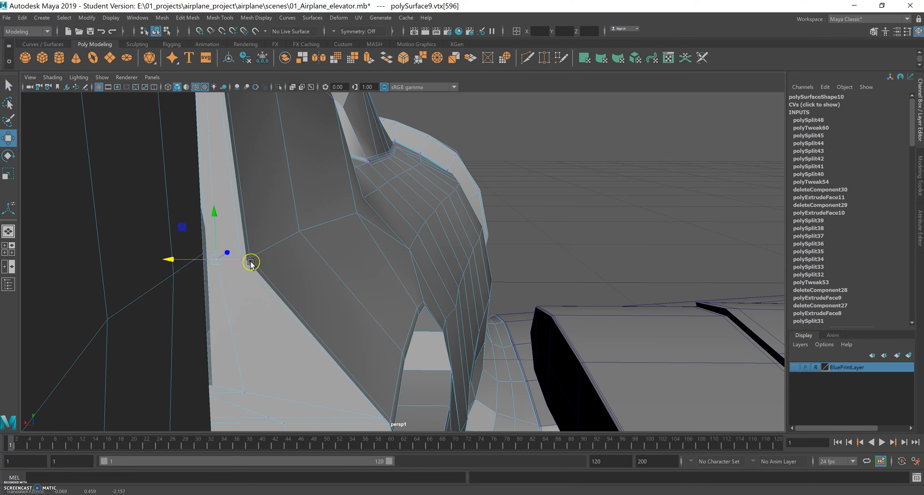
drag(201, 261, 187, 262)
Step: Select the side vertices around the elevator notch and down the fuselage tail, and shift them together toward the centre plane
alt+right_drag(300, 257, 247, 239)
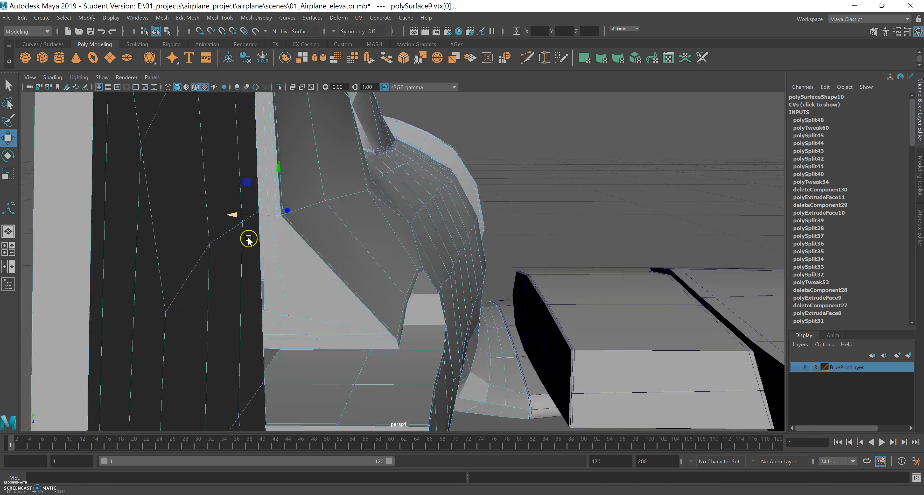
alt+middle_drag(247, 239, 251, 158)
alt+drag(309, 221, 346, 240)
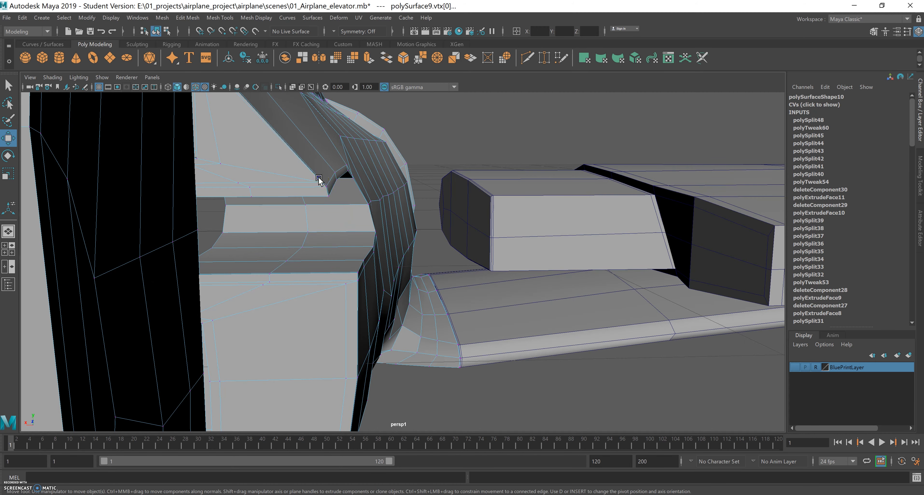
click(337, 204)
alt+drag(337, 204, 281, 201)
mouse_move(272, 172)
alt+mouse_down()
mouse_move(270, 155)
mouse_move(280, 225)
mouse_move(288, 177)
alt+mouse_up()
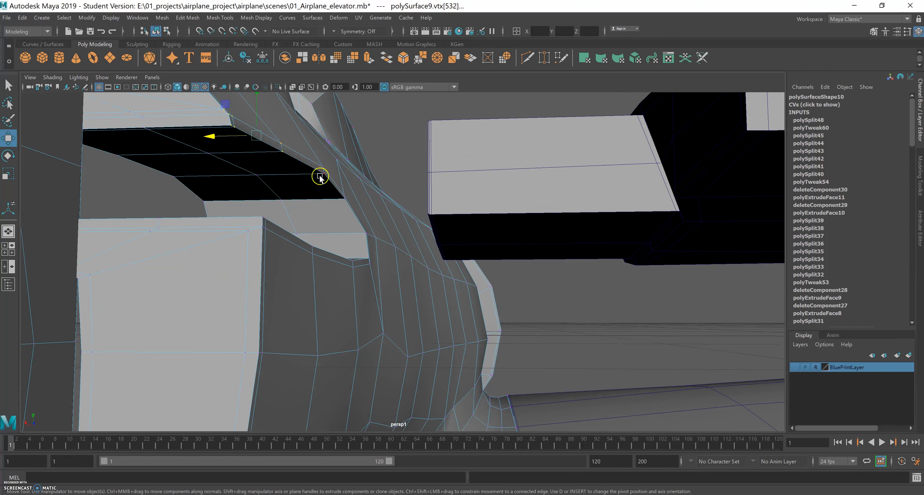
drag(318, 189, 349, 202)
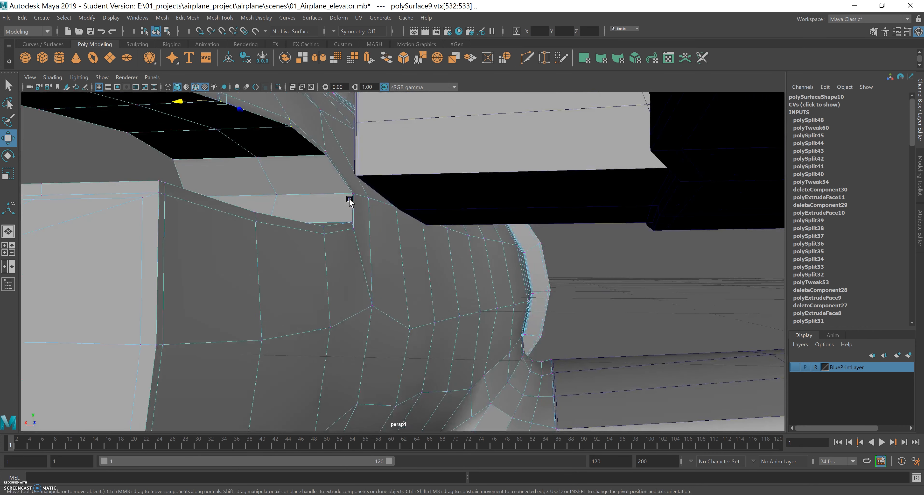
shift+drag(318, 161, 319, 162)
mouse_move(357, 202)
shift+mouse_down()
mouse_move(353, 192)
mouse_move(354, 208)
shift+mouse_up()
shift+drag(345, 227, 323, 206)
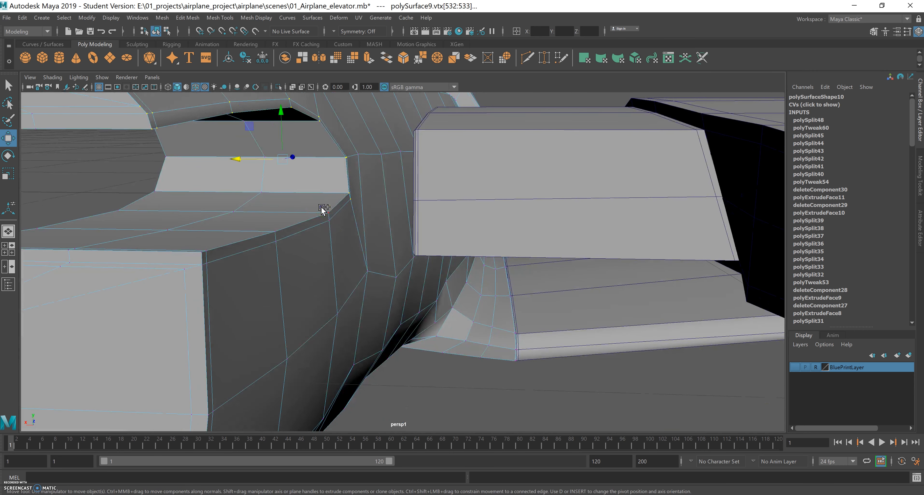
shift+click(211, 262)
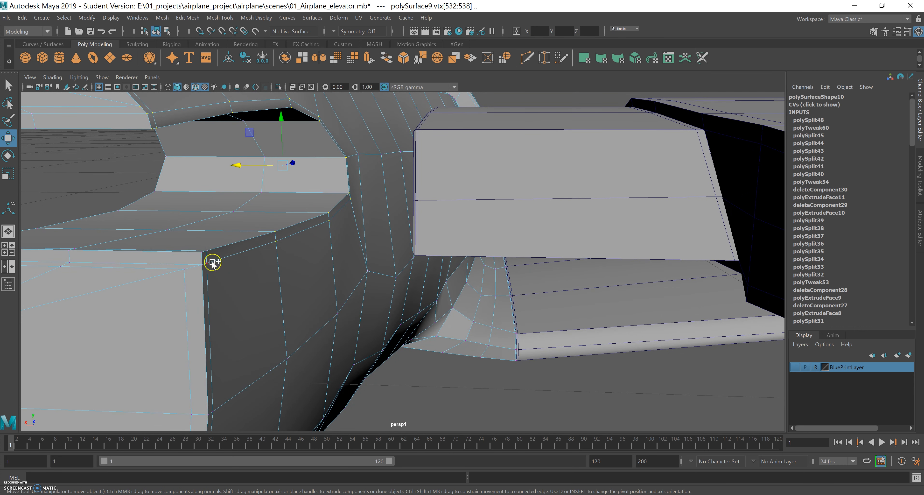
alt+drag(307, 245, 276, 215)
scroll(305, 258, up, 10)
click(322, 251)
alt+drag(332, 255, 312, 259)
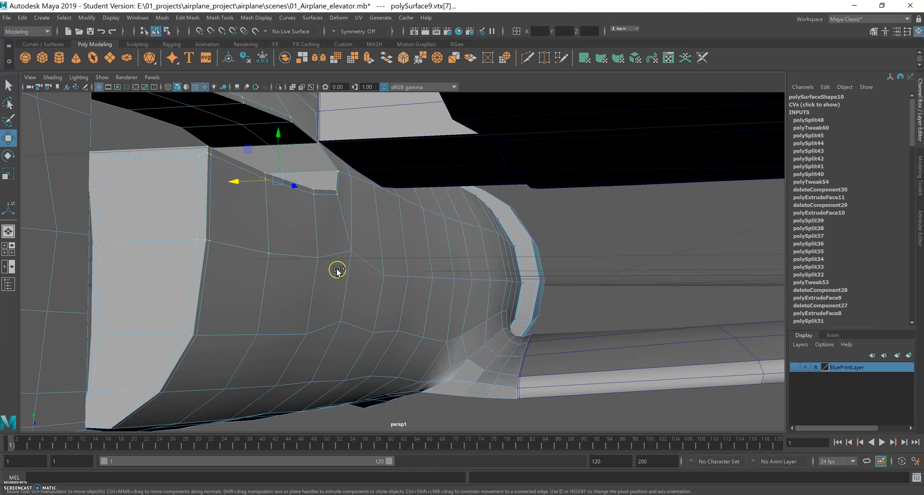
alt+drag(343, 266, 303, 256)
shift+click(279, 276)
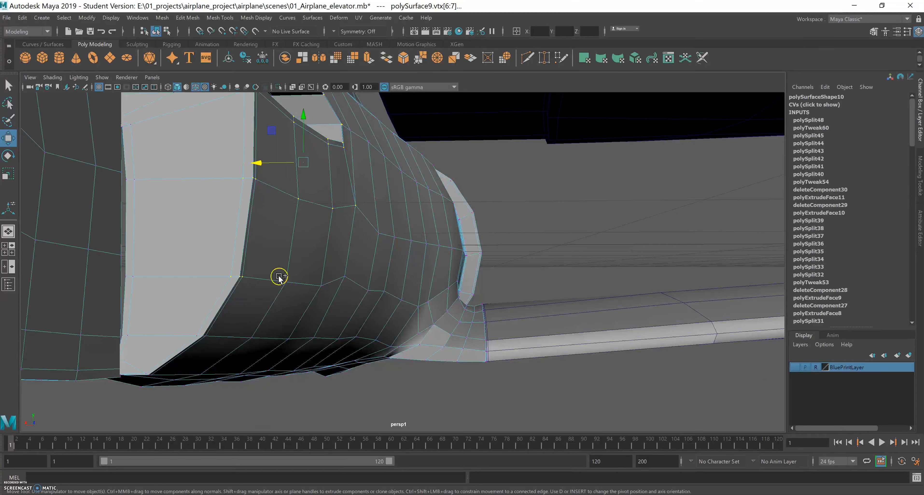
shift+click(316, 280)
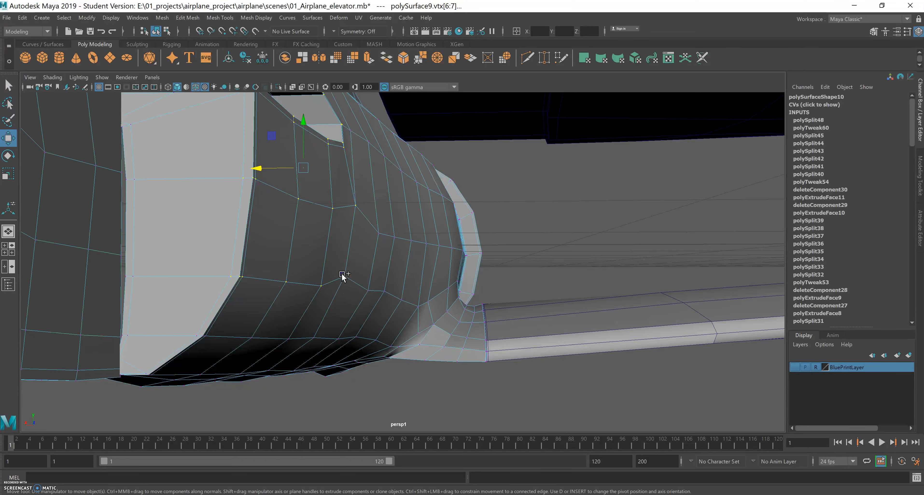
alt+drag(356, 292, 297, 245)
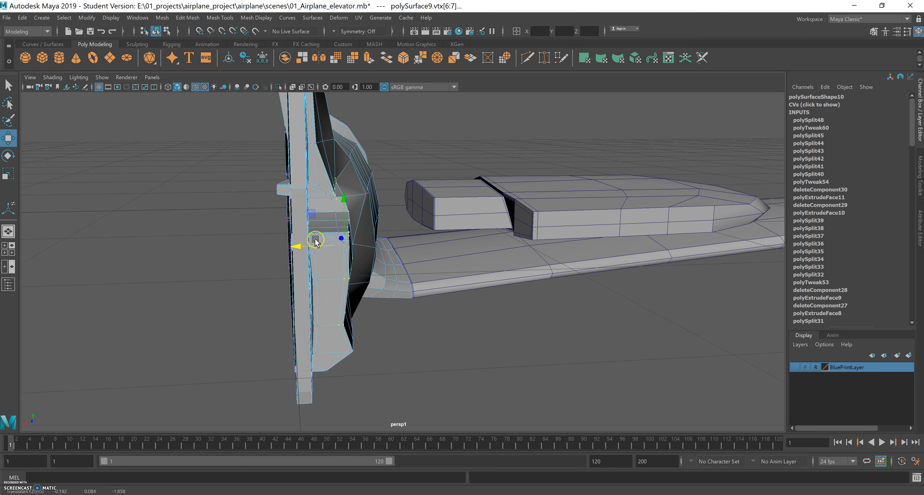
Step: Move the inner vertices at the base of the fin's rear face, just above the elevator notch, toward the centre plane
alt+right_drag(309, 241, 418, 240)
alt+middle_drag(342, 210, 346, 243)
alt+right_drag(347, 243, 419, 255)
alt+middle_drag(347, 230, 369, 237)
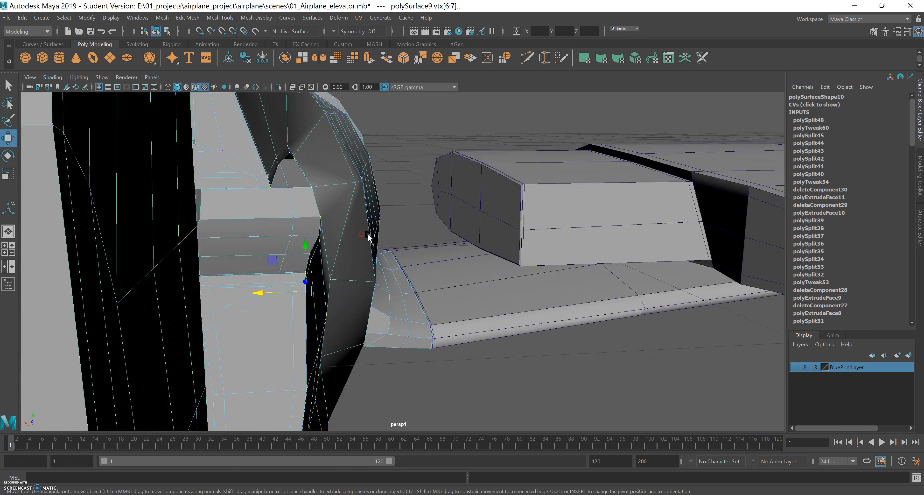
alt+right_drag(320, 234, 348, 235)
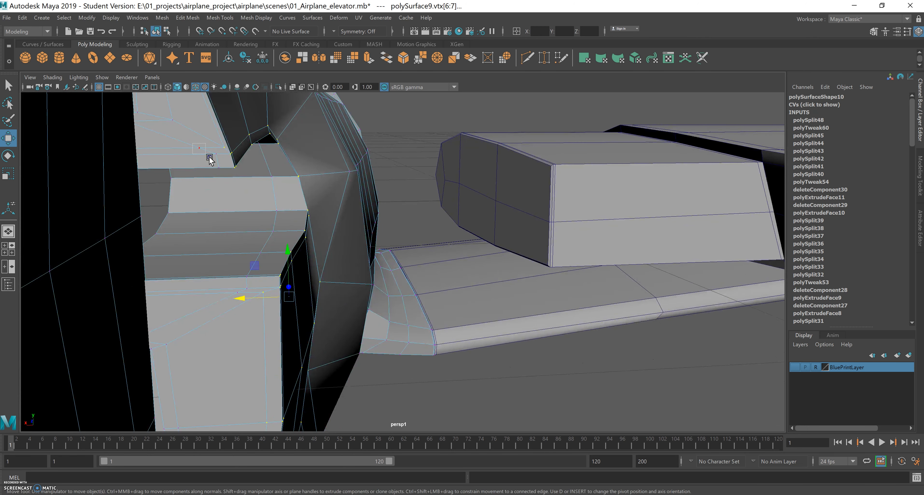
drag(217, 161, 217, 161)
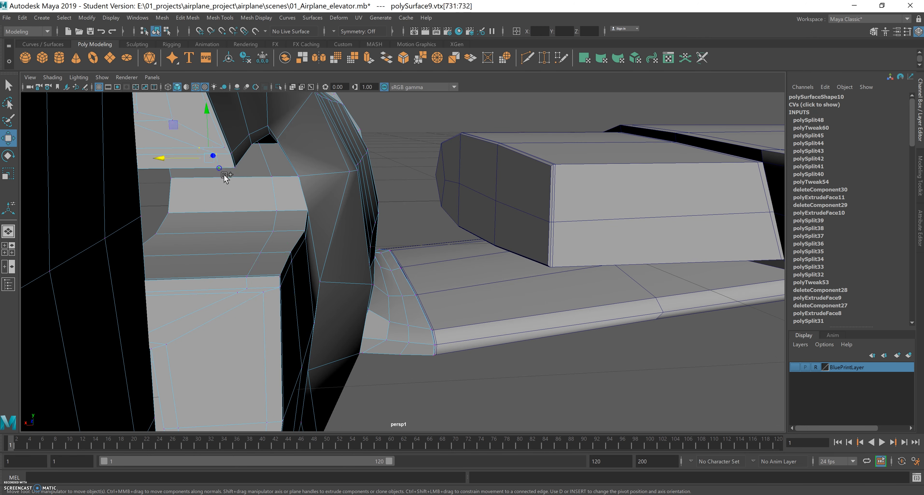
alt+drag(257, 194, 260, 189)
drag(222, 143, 205, 146)
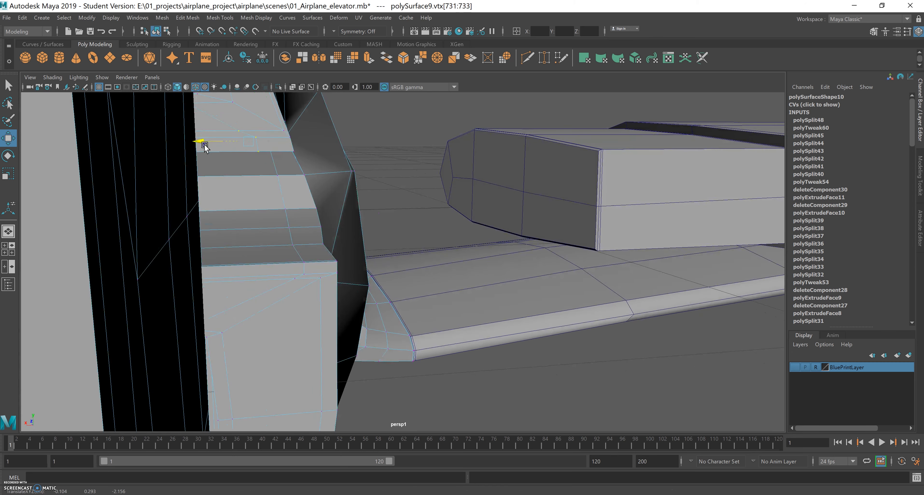
Step: Shift the inner vertices of the tail's rear face below the elevator notch toward the centre plane, one after another
mouse_move(283, 179)
alt+mouse_down()
mouse_move(286, 202)
mouse_move(303, 208)
mouse_move(282, 206)
mouse_move(283, 192)
mouse_move(330, 208)
mouse_move(285, 194)
alt+mouse_up()
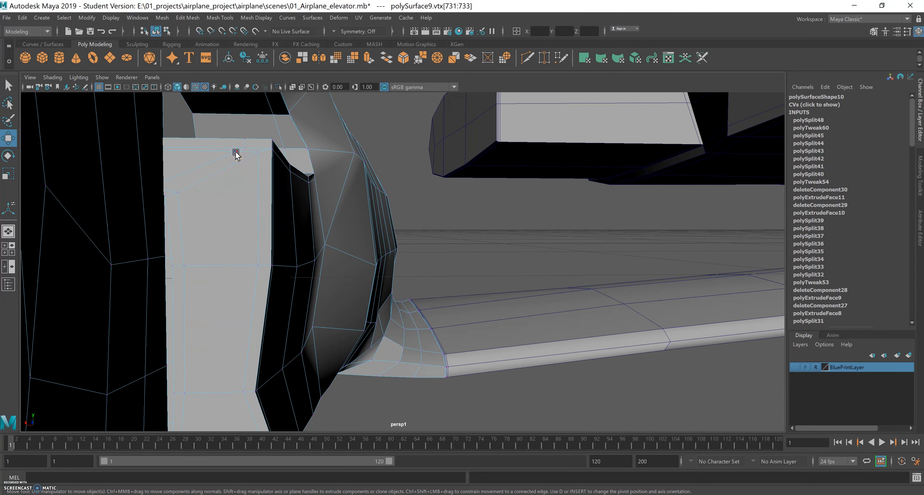
drag(236, 163, 168, 157)
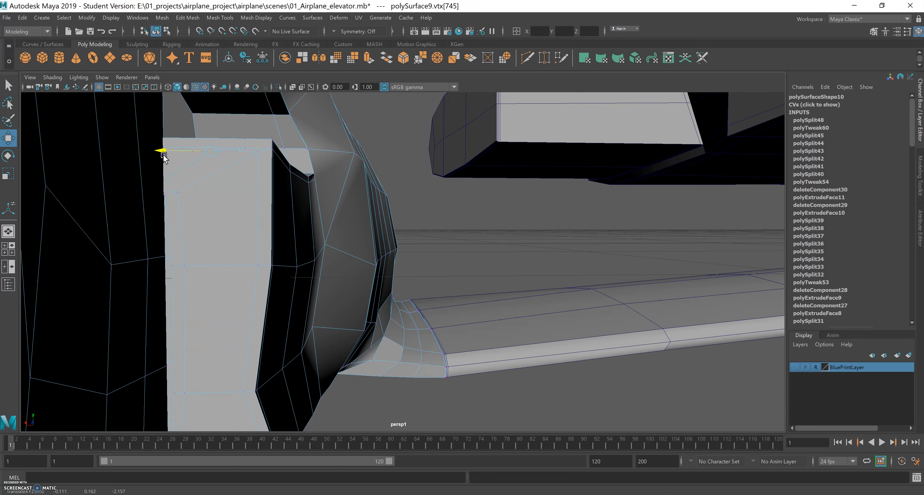
click(259, 154)
drag(211, 152, 191, 151)
alt+drag(272, 191, 301, 177)
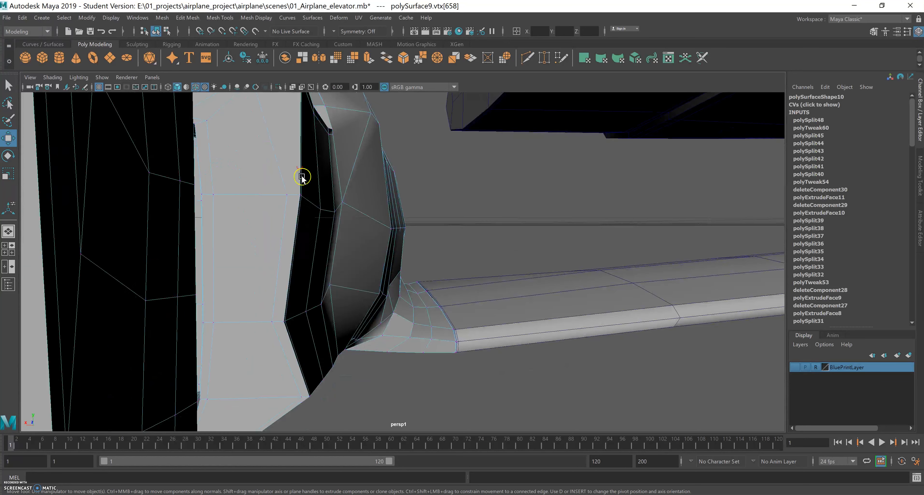
click(287, 194)
drag(243, 198, 207, 196)
click(271, 320)
click(271, 322)
drag(227, 323, 205, 323)
Step: Select the row of vertices at the lower bend of the tail's side and pull them inward to slim it
alt+drag(246, 302, 318, 257)
click(255, 265)
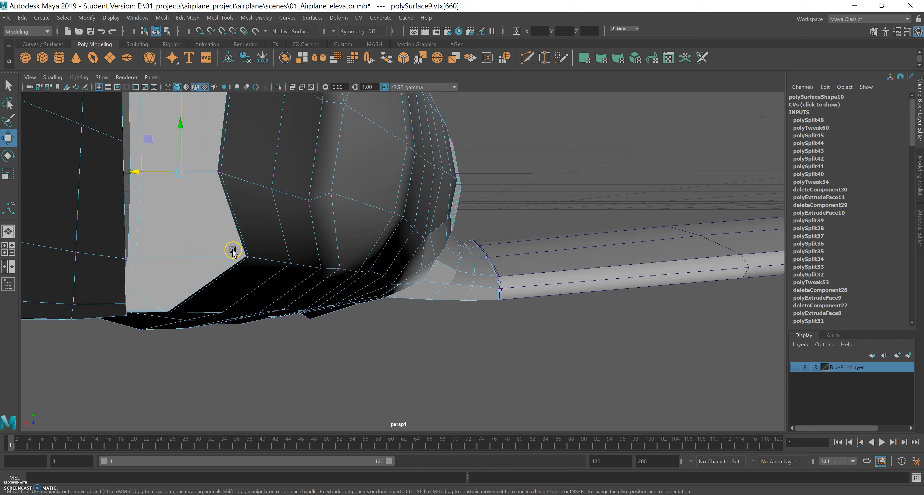
shift+click(256, 265)
click(247, 265)
click(291, 264)
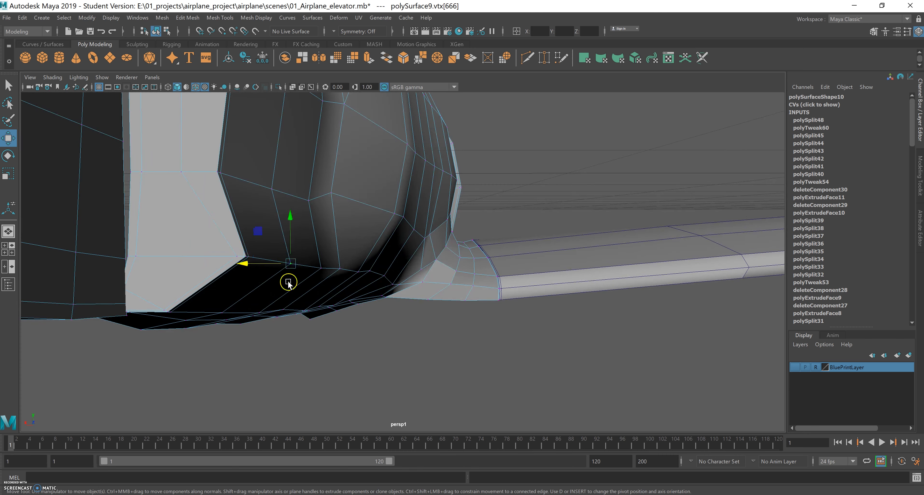
shift+click(253, 266)
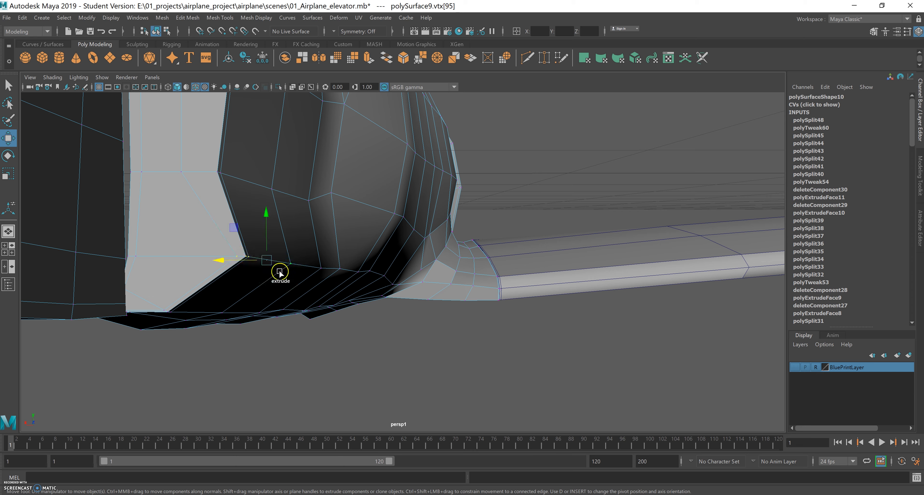
shift+click(320, 268)
alt+drag(375, 233, 334, 198)
mouse_move(276, 241)
mouse_down()
mouse_move(244, 239)
mouse_move(306, 241)
mouse_move(281, 242)
mouse_up()
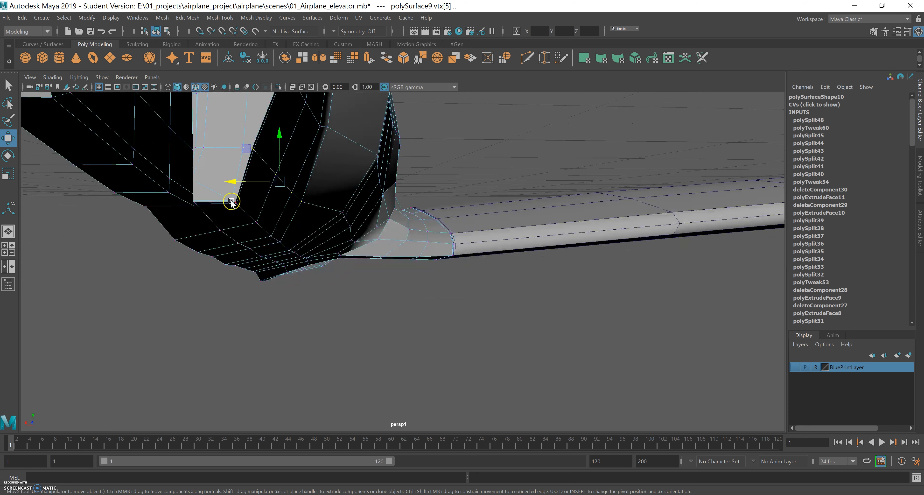
Step: Move the vertices at the tail's bottom rear corner toward the centre plane to narrow the underside behind the rudder
click(242, 210)
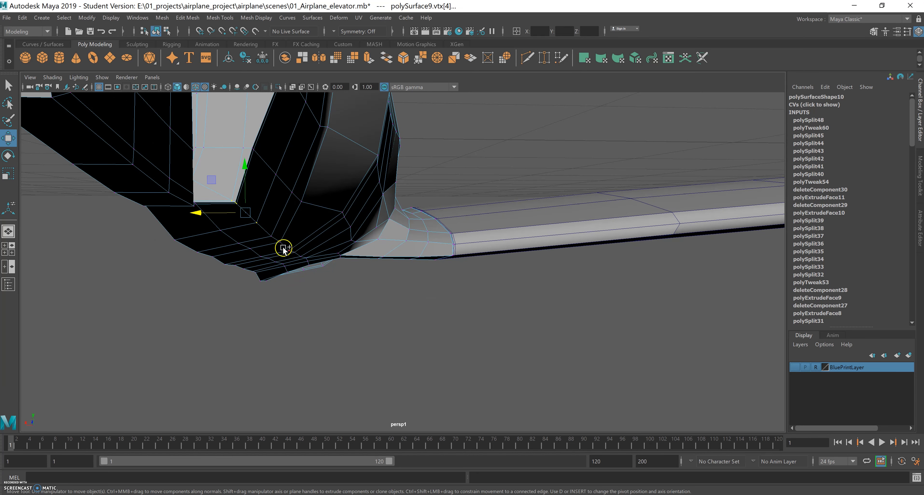
mouse_move(306, 250)
alt+mouse_down()
mouse_move(304, 264)
mouse_move(294, 262)
alt+mouse_up()
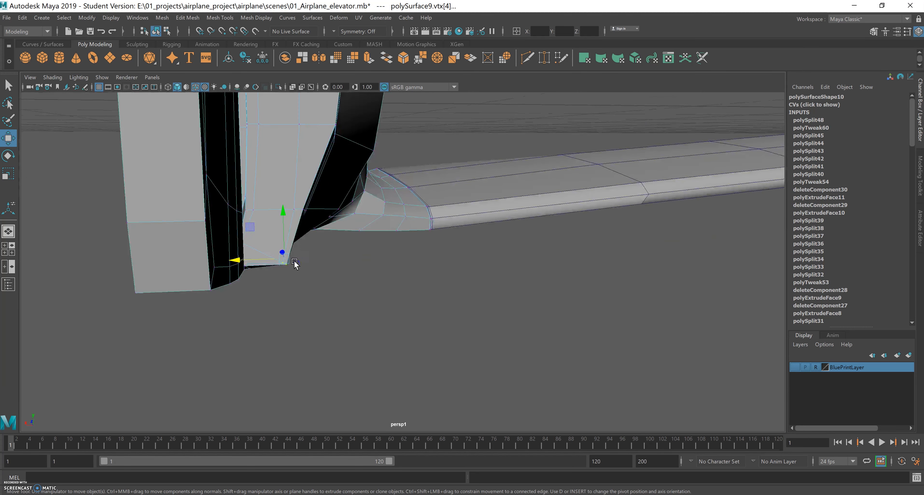
drag(237, 260, 212, 257)
scroll(310, 230, up, 3)
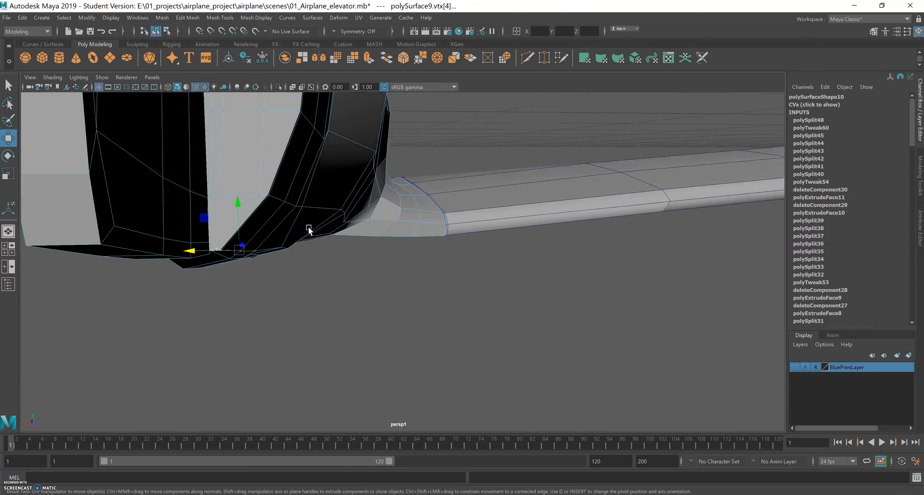
Step: Select the vertices along the tail's lower side near its bottom rear corner and pull them slightly toward the centre plane
shift+click(285, 200)
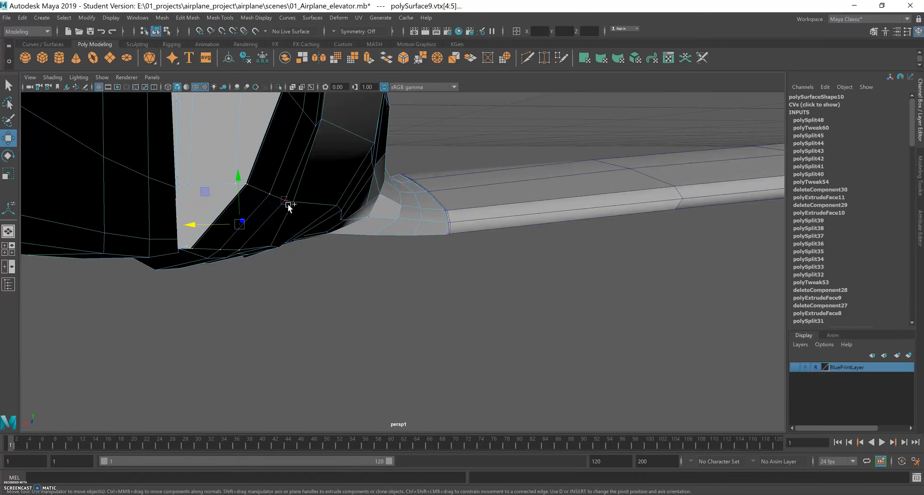
alt+drag(339, 223, 374, 235)
scroll(360, 232, up, 2)
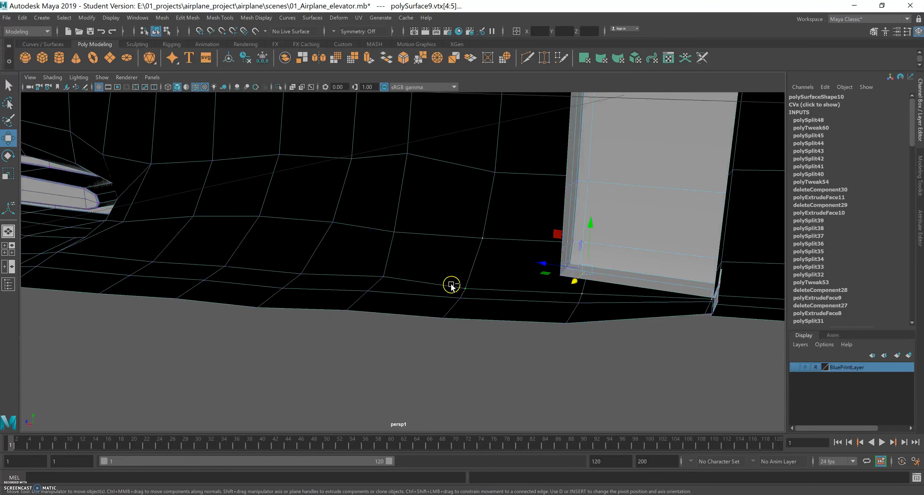
alt+drag(464, 278, 402, 268)
alt+drag(308, 255, 295, 261)
drag(162, 214, 160, 215)
alt+drag(206, 250, 208, 250)
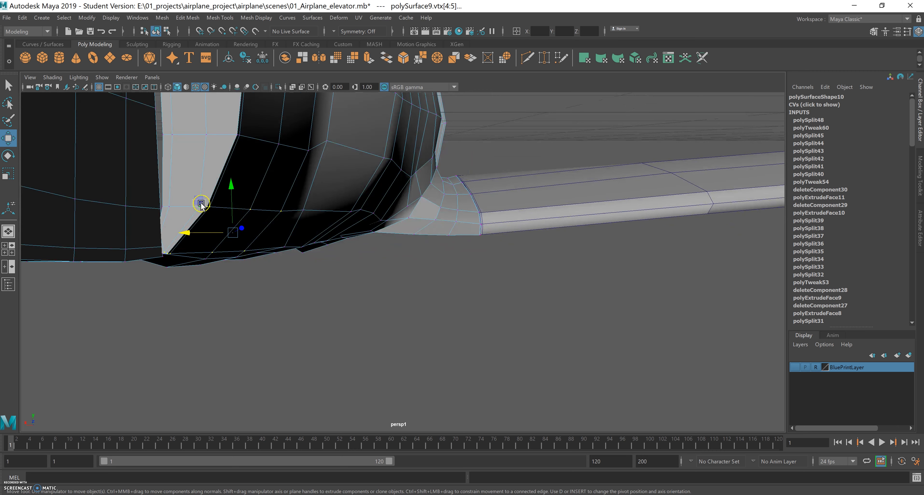
Step: Select the row of vertices just above the tail's bottom rear corner and move it inward to slim the side
click(214, 212)
shift+click(250, 209)
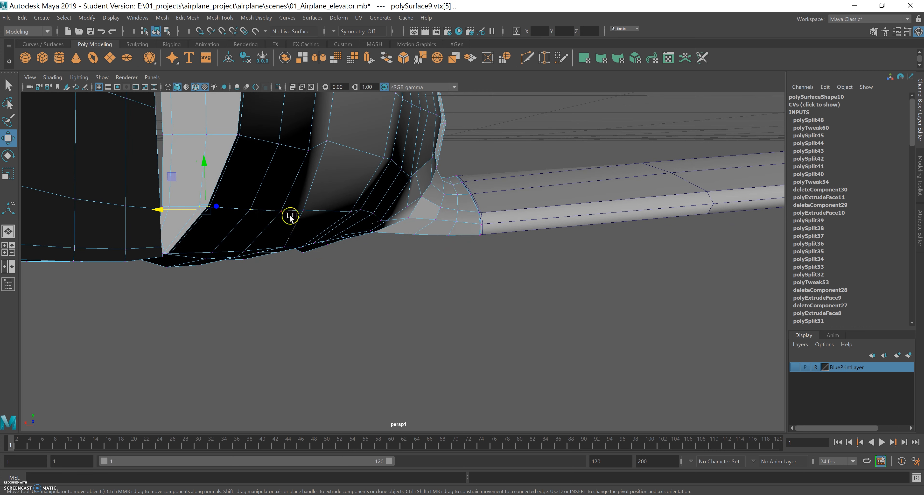
shift+click(280, 215)
alt+drag(304, 236, 308, 239)
drag(199, 220, 178, 219)
Step: Select the next higher row of vertices on the tail's rear side and shift it toward the centre plane
alt+drag(249, 204, 265, 194)
shift+click(257, 178)
shift+click(250, 167)
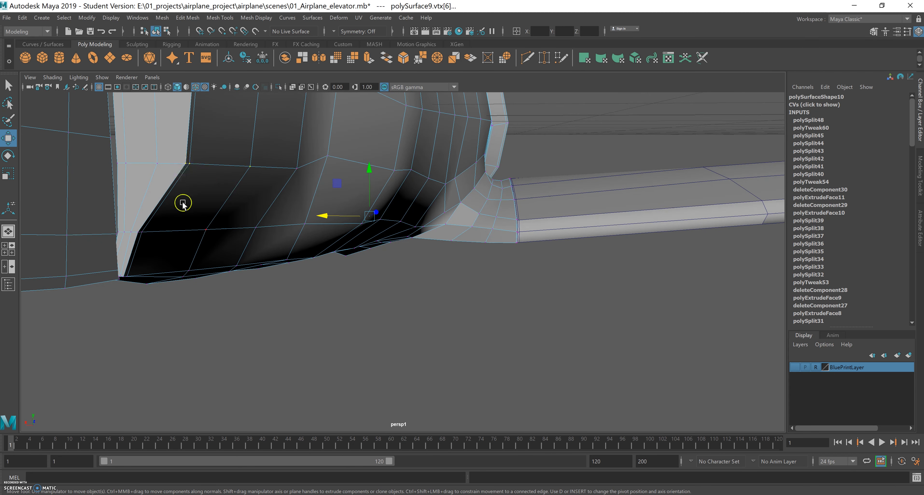
click(185, 163)
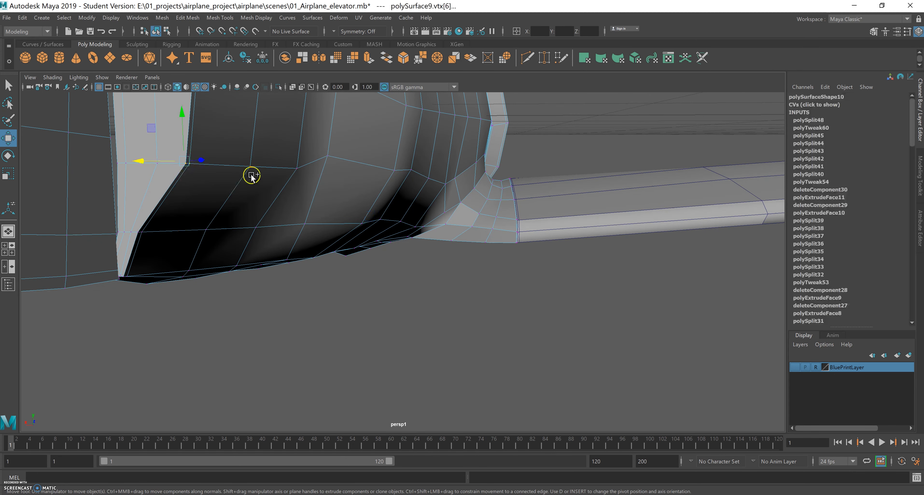
shift+click(304, 173)
mouse_move(328, 200)
alt+mouse_down()
mouse_move(338, 206)
mouse_move(319, 209)
alt+mouse_up()
mouse_move(243, 203)
mouse_down()
mouse_move(209, 198)
mouse_move(232, 206)
mouse_up()
click(281, 222)
click(255, 220)
Step: Move the single inner vertex on the lower part of the tail's rear face toward the centre plane
alt+drag(269, 241, 311, 249)
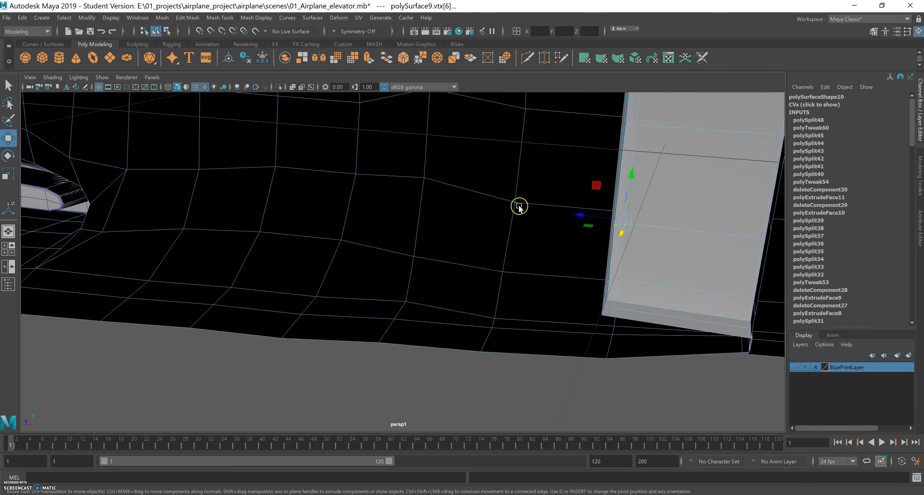
alt+drag(487, 233, 348, 247)
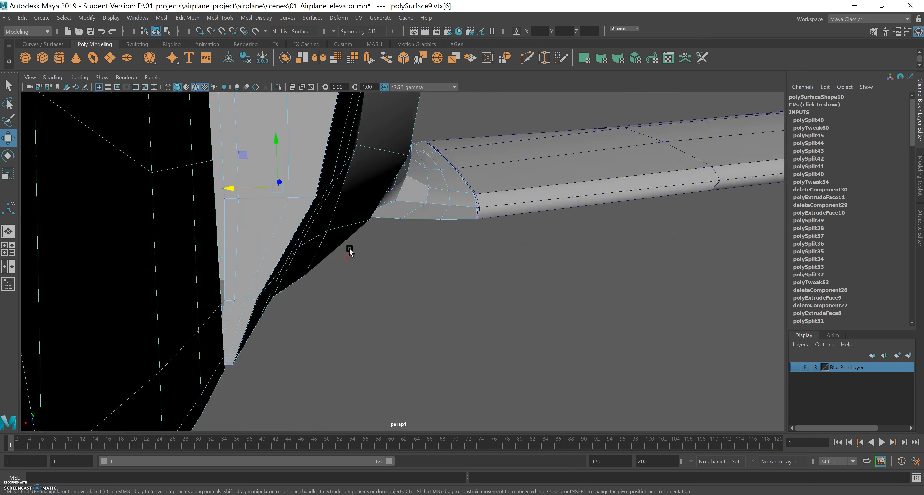
alt+drag(294, 203, 236, 278)
alt+drag(298, 265, 371, 252)
click(402, 244)
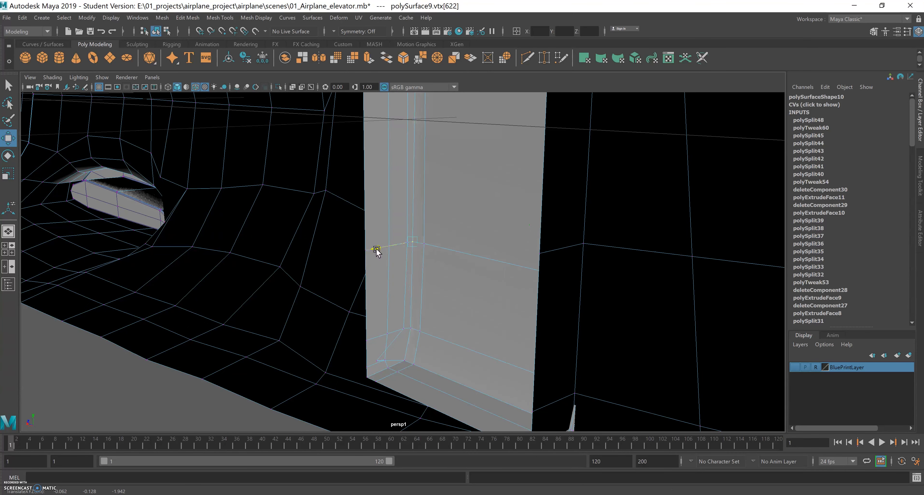
alt+drag(379, 248, 369, 272)
Step: Pull the outer edge vertices midway up the rear face below the elevator notch inward to straighten the face's outline
scroll(355, 275, up, 3)
scroll(369, 272, up, 3)
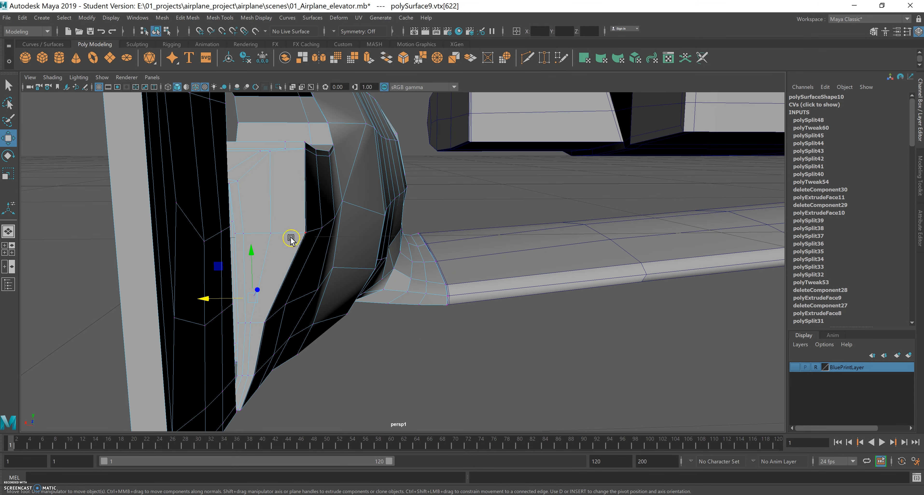
drag(303, 228, 334, 250)
shift+click(299, 220)
drag(280, 226, 305, 232)
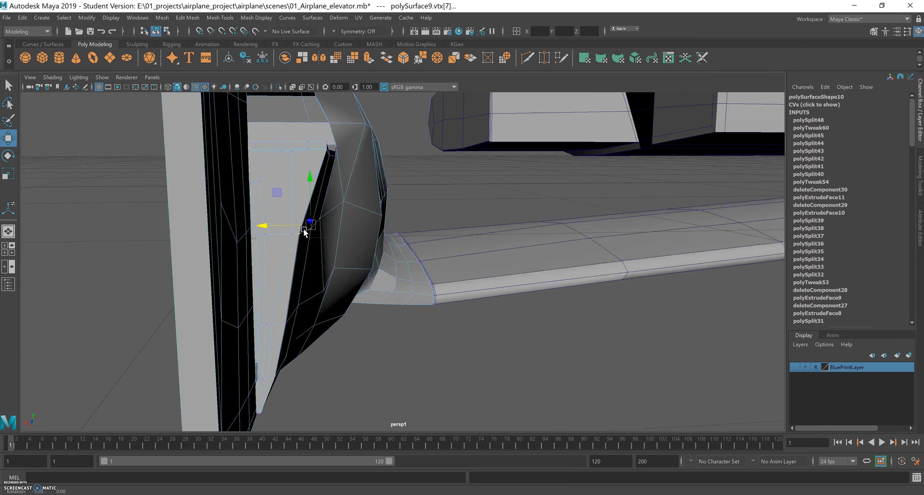
Step: Shift the inner vertices at mid-height and just below the elevator notch on the tail's rear face toward the centre plane
scroll(305, 251, up, 3)
click(270, 231)
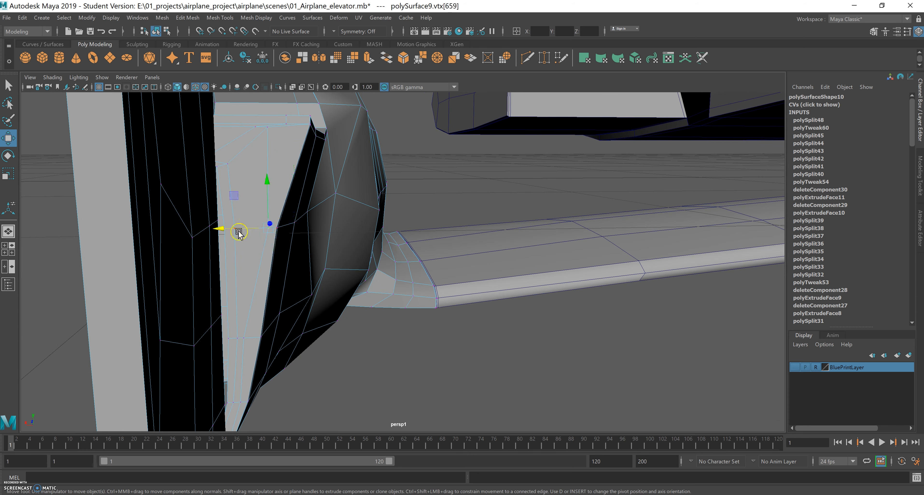
drag(219, 230, 212, 231)
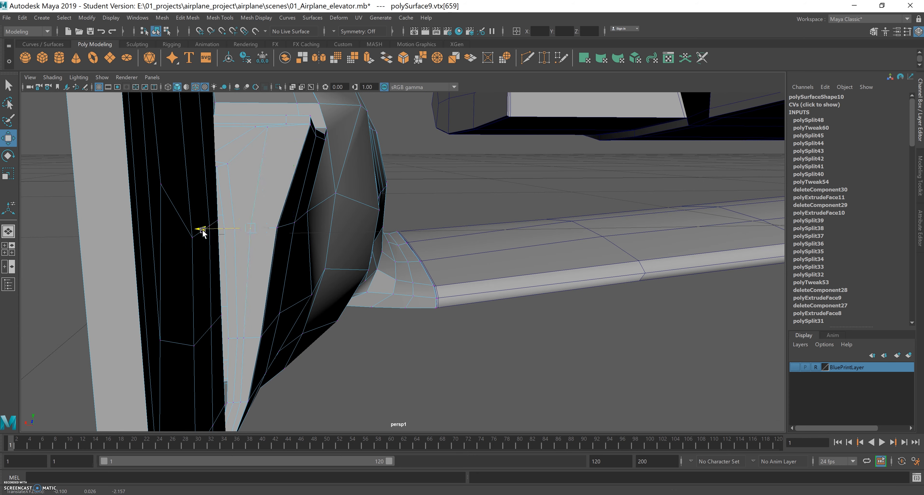
alt+drag(292, 209, 279, 222)
click(236, 157)
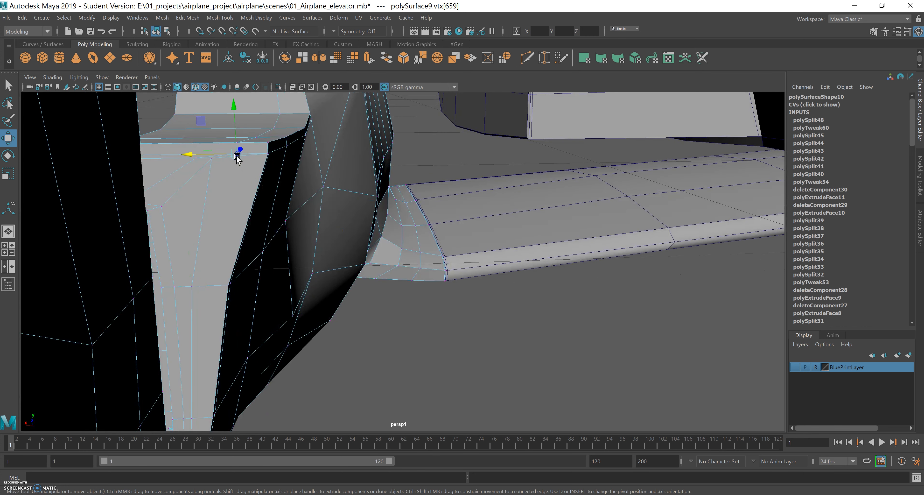
drag(200, 154, 182, 155)
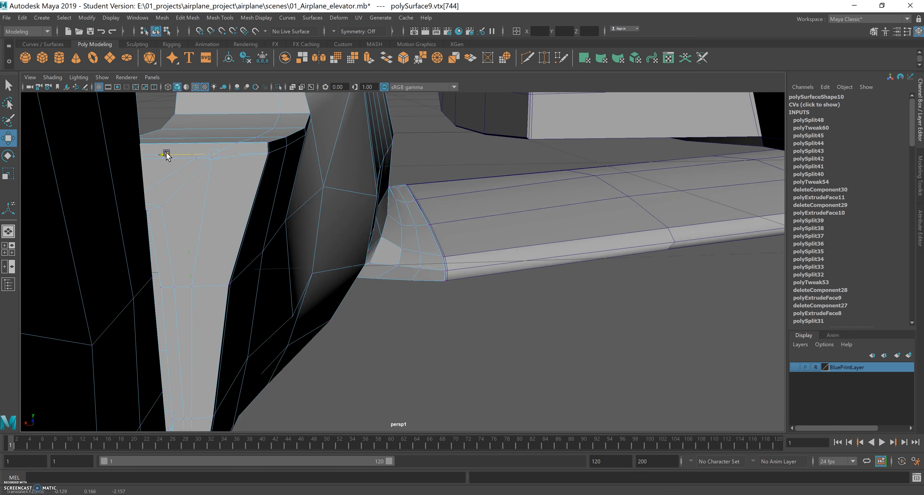
Step: Select the outer corner and edge vertices along the elevator notch's floor and move them together toward the centre plane
click(277, 159)
click(281, 164)
alt+drag(279, 169, 238, 226)
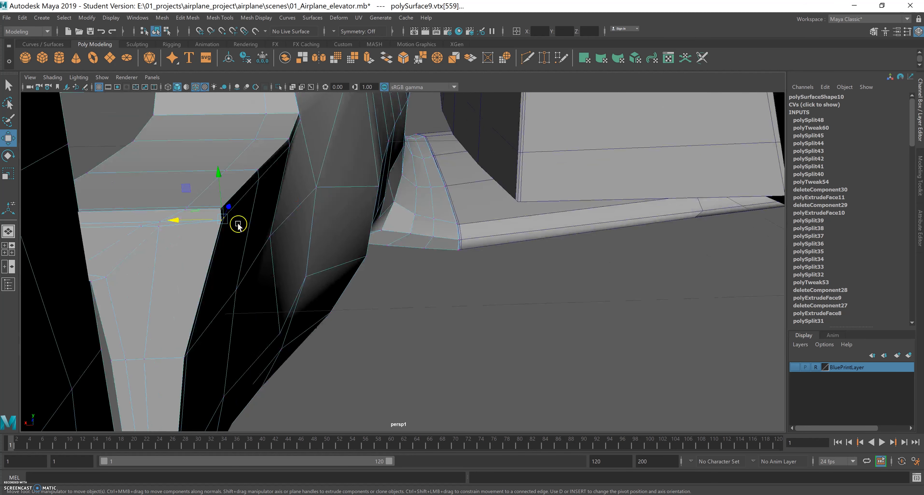
click(270, 204)
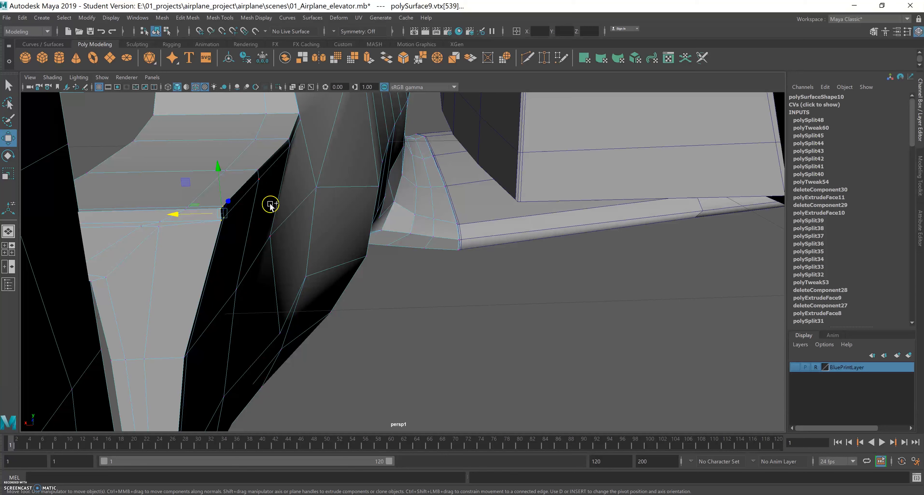
mouse_move(261, 181)
ctrl+shift+mouse_down()
mouse_move(278, 186)
mouse_move(259, 172)
ctrl+shift+mouse_up()
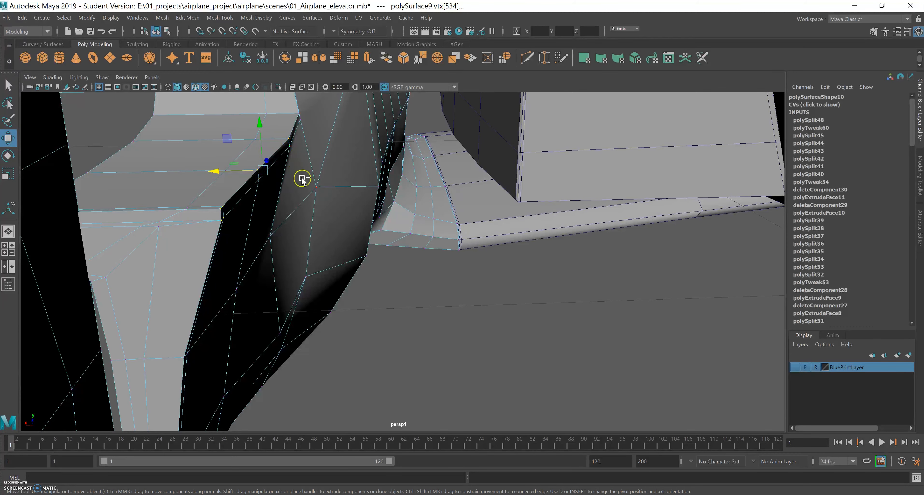
alt+drag(327, 187, 286, 205)
shift+click(267, 224)
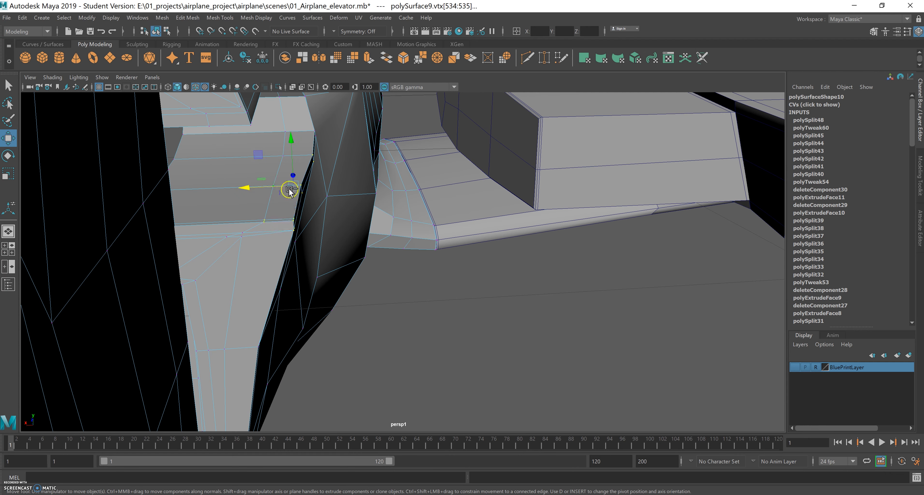
shift+click(284, 156)
ctrl+click(263, 195)
drag(250, 168, 235, 167)
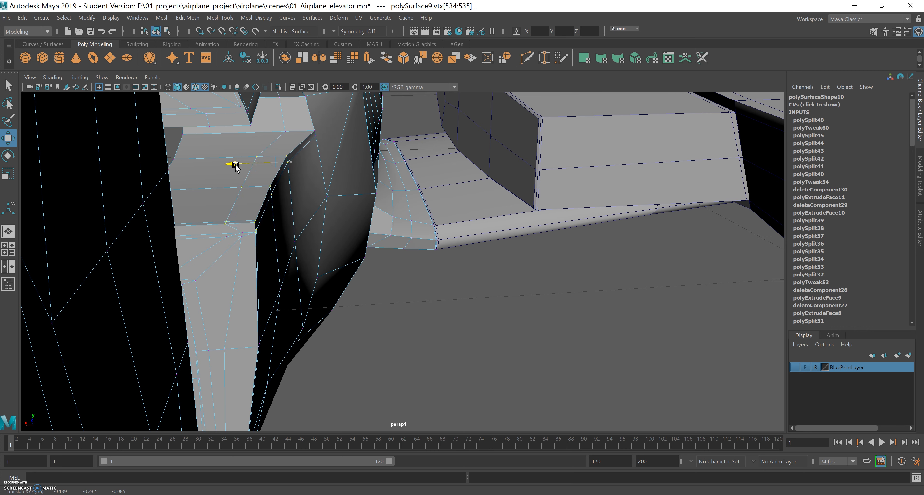
Step: Adjust the cluster of inner vertices just below the notch floor sideways, one after another, to follow the narrowed face
alt+drag(269, 198, 179, 214)
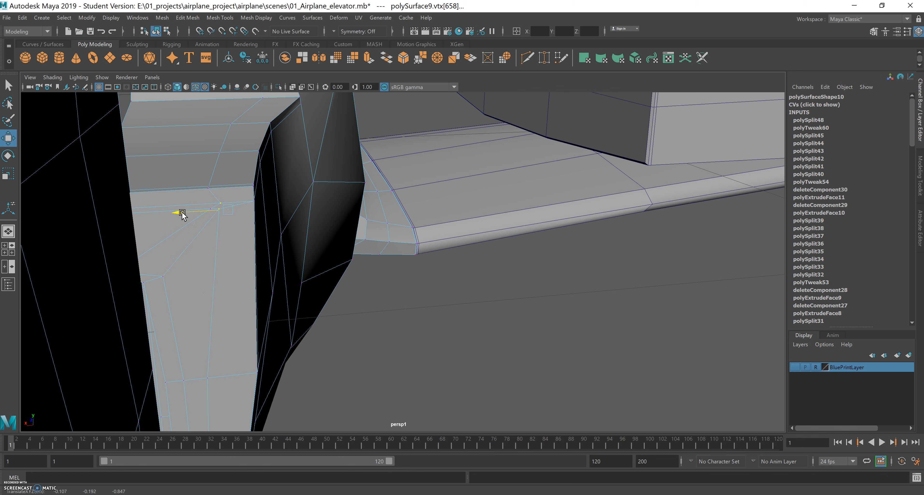
click(212, 214)
click(203, 219)
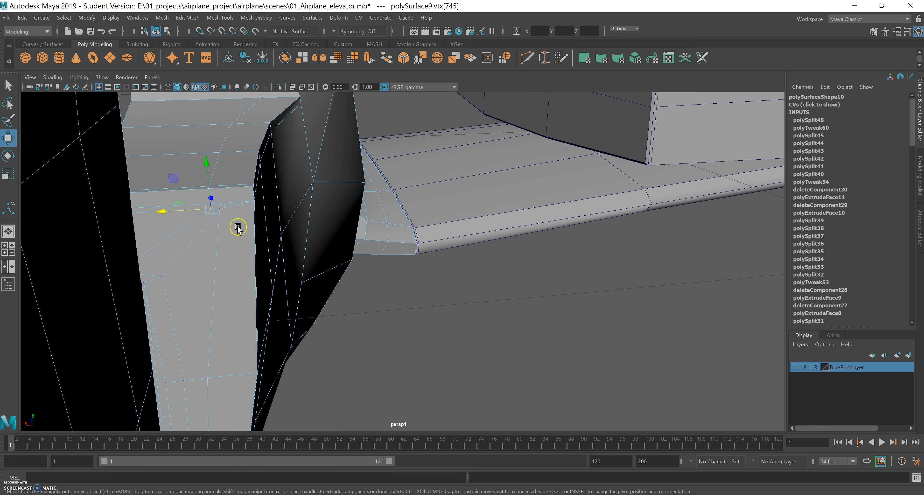
click(198, 217)
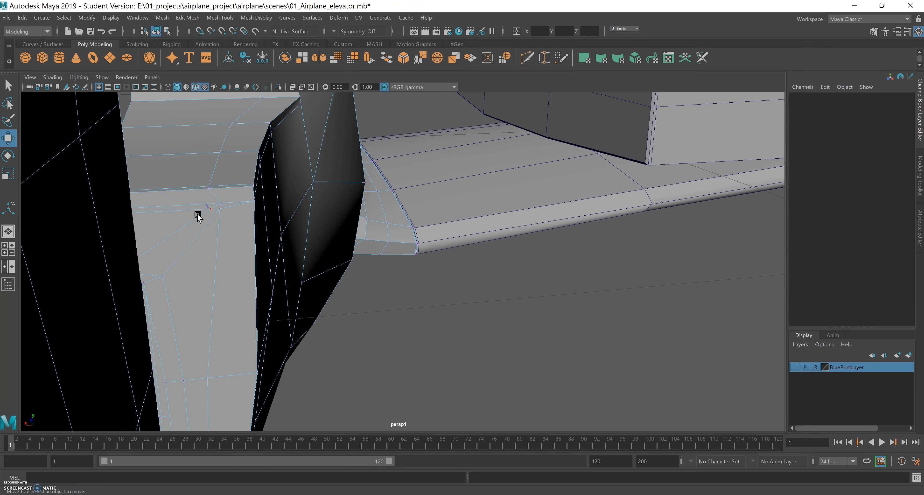
click(212, 210)
drag(162, 213, 154, 214)
click(222, 202)
drag(175, 205, 167, 207)
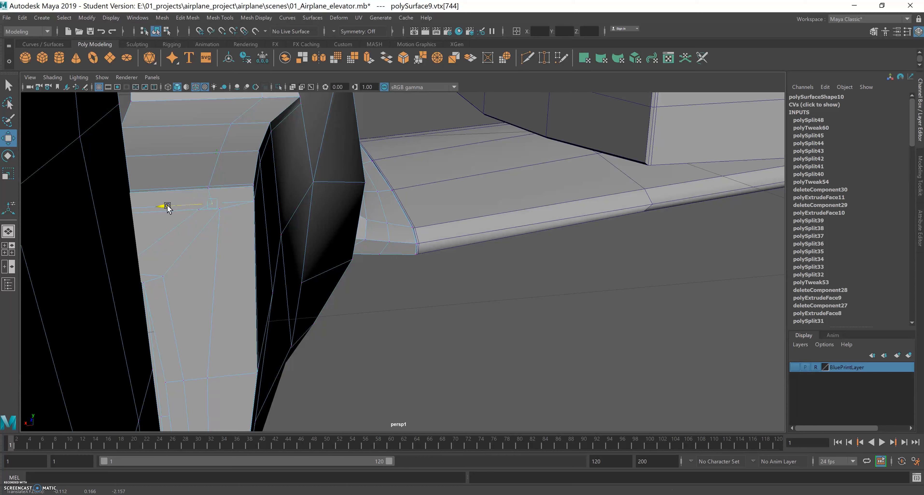
click(226, 216)
drag(175, 212, 181, 213)
Step: Examine the joint between the rudder and the tail from the underside up to the top of the fin
alt+drag(274, 228, 224, 302)
scroll(299, 289, up, 5)
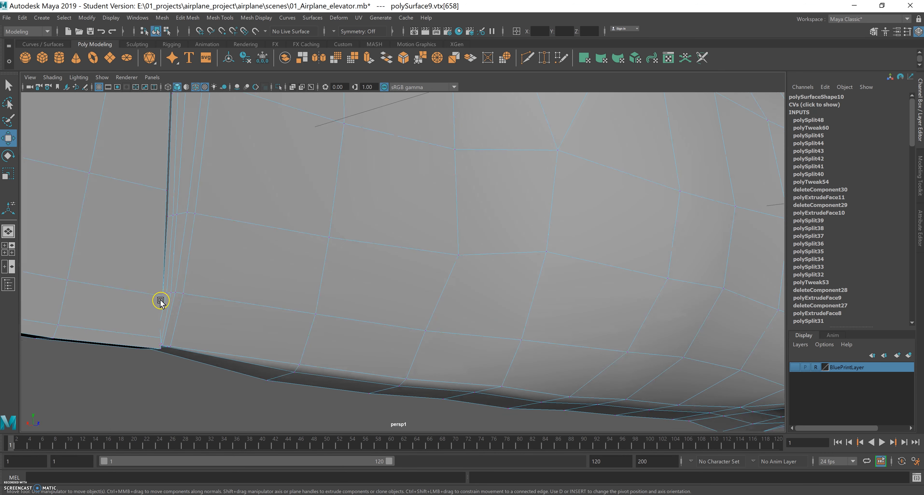
alt+drag(171, 279, 167, 254)
alt+drag(180, 298, 232, 271)
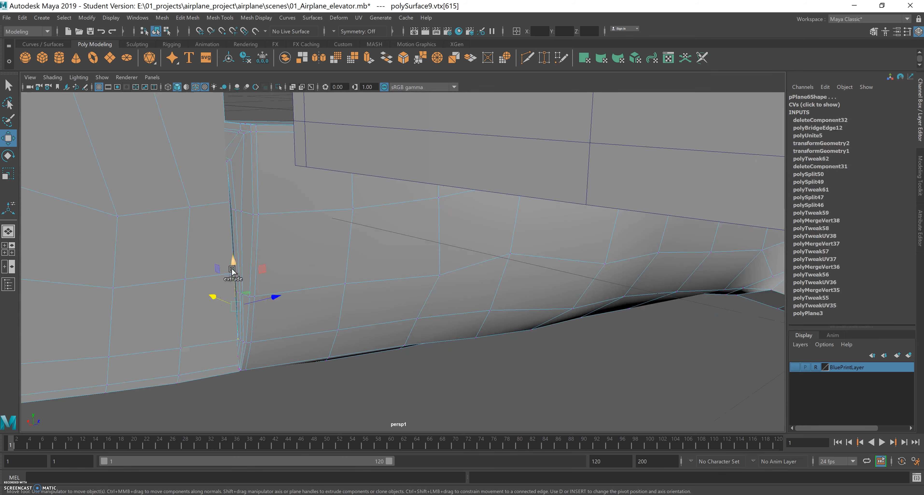
alt+drag(297, 266, 401, 290)
click(369, 336)
alt+drag(368, 335, 212, 284)
scroll(314, 209, up, 3)
alt+middle_drag(315, 210, 310, 272)
alt+drag(309, 273, 284, 261)
alt+right_drag(285, 261, 392, 222)
alt+middle_drag(321, 193, 306, 258)
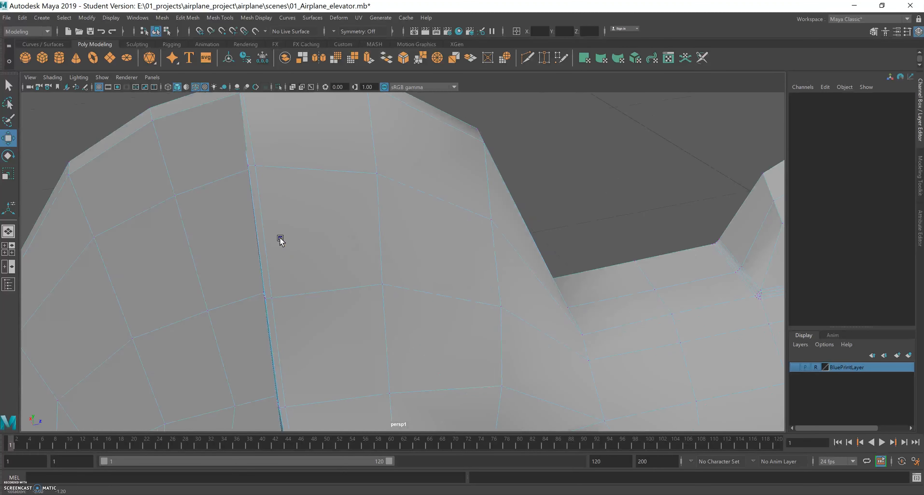
Step: Select the whole rudder as an object and move it backward to Translate Z -0.018, opening a gap behind the fin
right_click(177, 215)
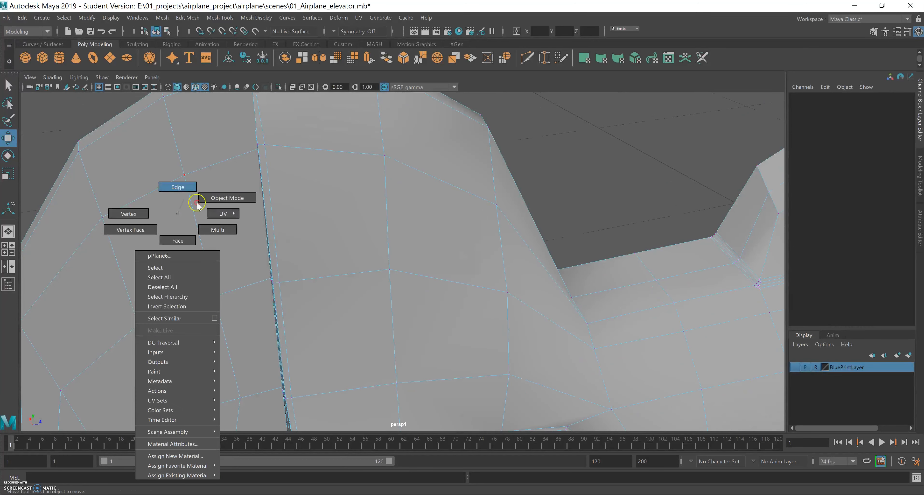
click(225, 198)
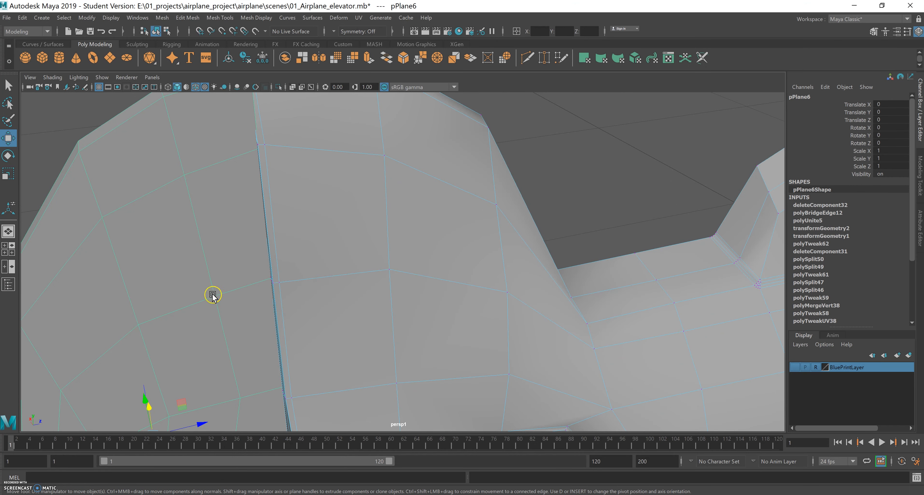
drag(188, 324, 197, 328)
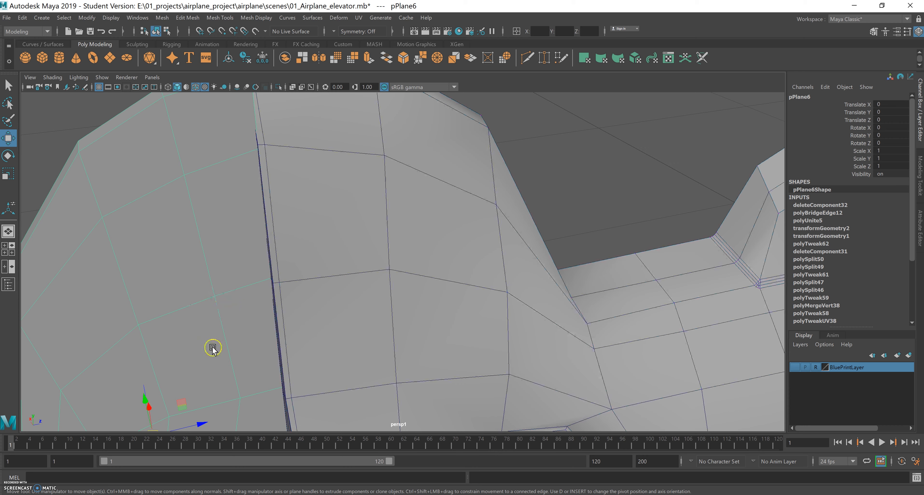
alt+right_drag(244, 296, 284, 311)
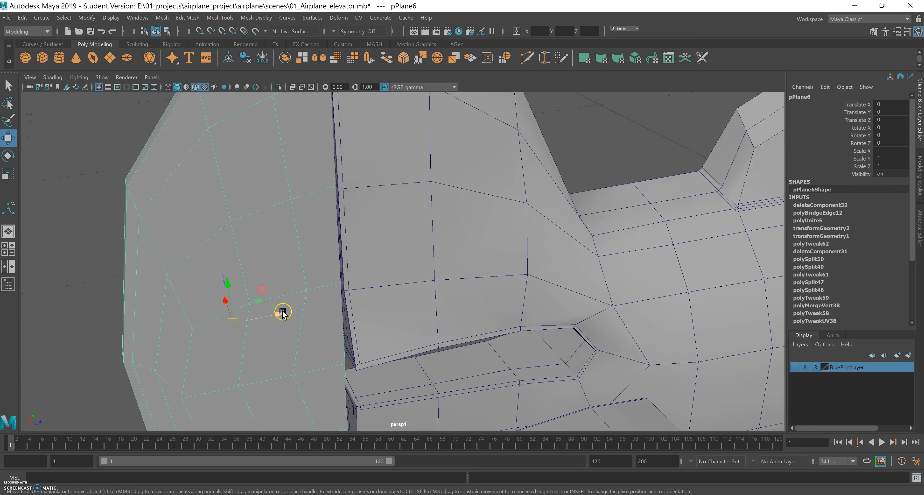
drag(282, 312, 274, 315)
alt+drag(327, 292, 347, 260)
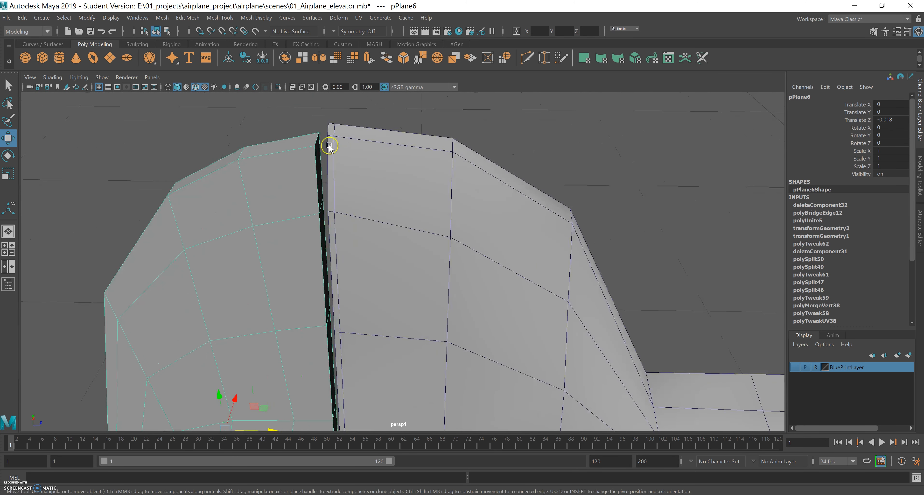
Step: Raise the vertex below the top corner of the rudder's front edge to line up with the fin's horizontal edge
right_drag(317, 150, 310, 153)
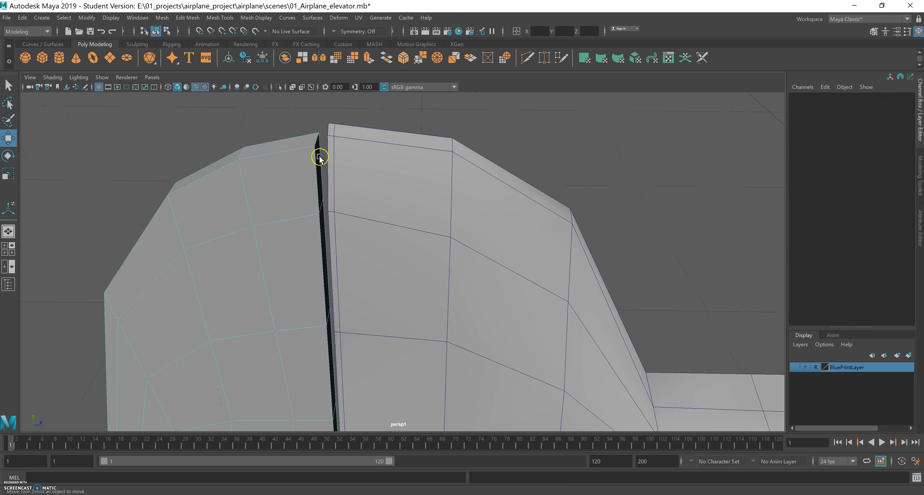
click(314, 145)
mouse_move(330, 200)
alt+mouse_down()
mouse_move(351, 196)
mouse_move(325, 208)
mouse_move(381, 224)
mouse_move(339, 201)
mouse_move(343, 219)
mouse_move(338, 212)
alt+mouse_up()
click(354, 215)
click(326, 209)
drag(305, 147, 304, 141)
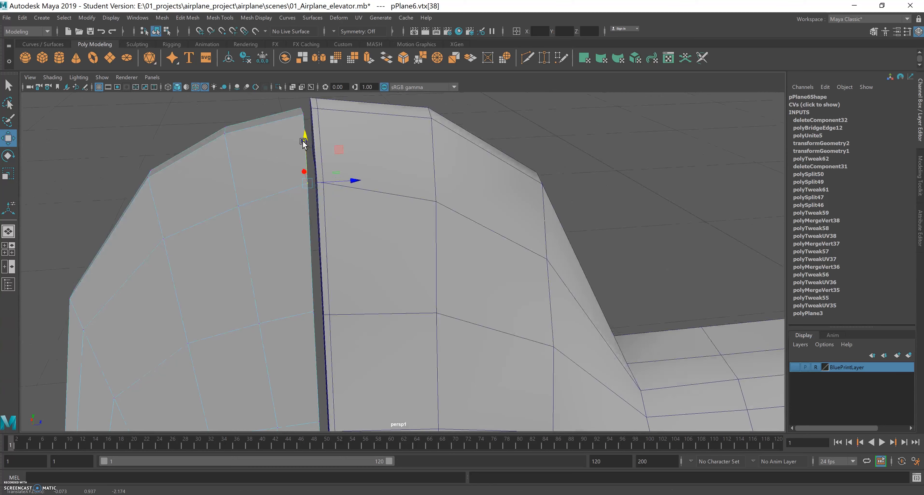
Step: Shift the rudder's front-edge vertex beside the fin's upper section sideways so it lines up with the fin's surface
alt+drag(307, 175, 313, 191)
alt+right_drag(334, 215, 373, 239)
alt+middle_drag(344, 263, 350, 185)
alt+drag(351, 186, 335, 196)
click(300, 240)
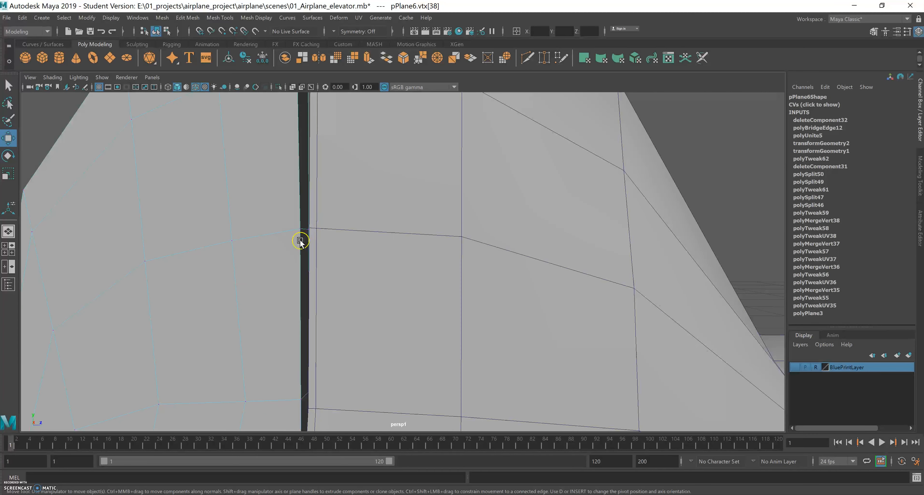
alt+drag(319, 254, 306, 269)
drag(320, 219, 311, 224)
alt+drag(310, 259, 371, 260)
drag(316, 184, 326, 140)
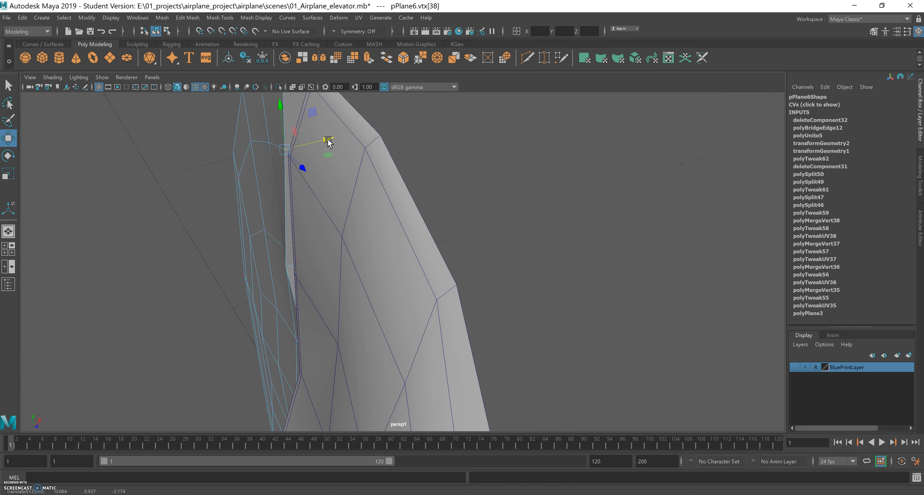
Step: Move the front-edge vertex above the elevator notch sideways to match the fin's thickness
alt+middle_drag(327, 201, 330, 163)
alt+drag(330, 163, 305, 208)
click(297, 208)
mouse_move(334, 241)
alt+mouse_down()
mouse_move(299, 243)
mouse_move(299, 260)
mouse_move(287, 257)
mouse_move(342, 237)
alt+mouse_up()
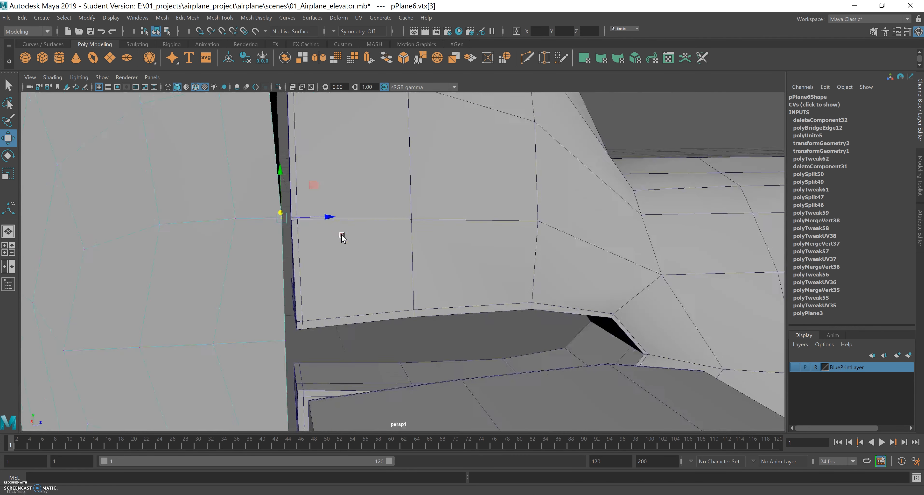
alt+right_drag(342, 237, 262, 234)
alt+middle_drag(261, 235, 254, 287)
alt+drag(355, 253, 300, 210)
drag(333, 181, 339, 181)
Step: Adjust the rudder's front-edge vertices beside the elevator notch sideways to follow the tail's width
alt+middle_drag(333, 218, 312, 305)
alt+middle_drag(307, 259, 295, 180)
alt+drag(295, 181, 328, 232)
click(236, 201)
click(273, 221)
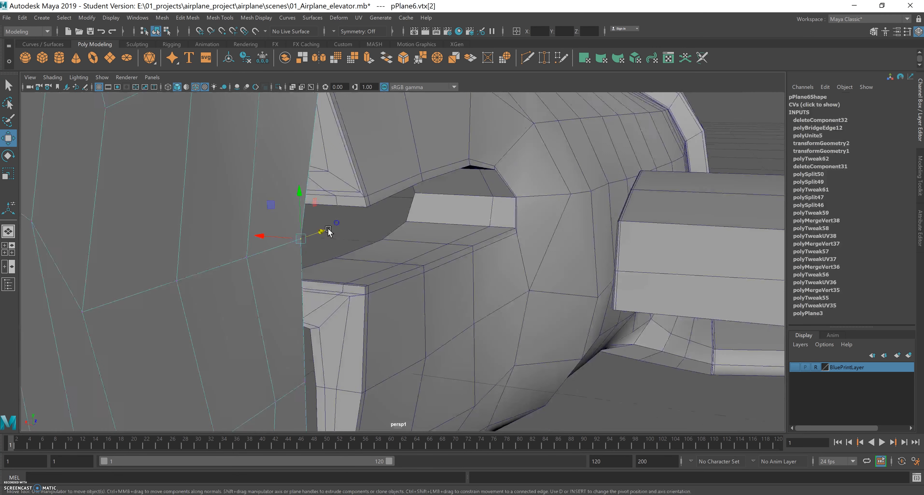
drag(264, 236, 316, 195)
drag(247, 197, 302, 223)
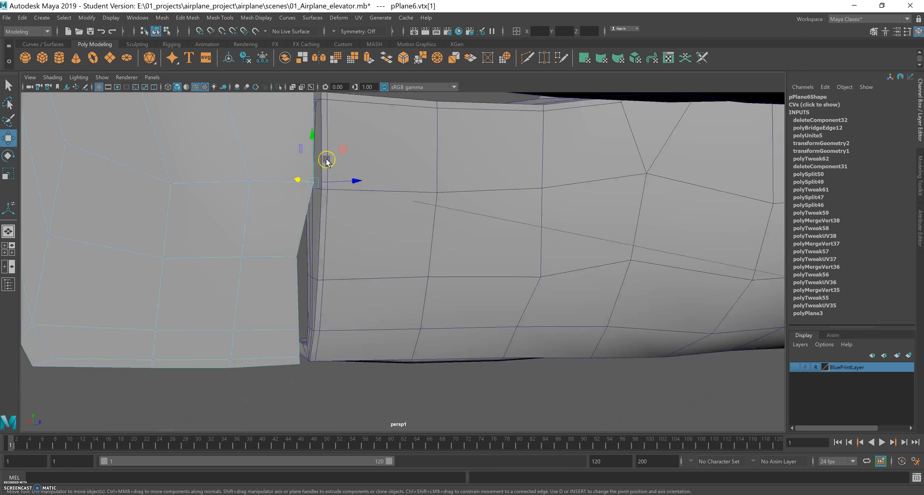
Step: Shift the rudder's front-edge vertex just below the elevator notch sideways to align with the rear fuselage
mouse_move(322, 188)
alt+mouse_down()
mouse_move(311, 186)
mouse_move(322, 194)
alt+mouse_up()
click(296, 260)
mouse_move(305, 253)
alt+mouse_down()
mouse_move(326, 215)
mouse_move(263, 198)
mouse_move(278, 184)
mouse_move(287, 208)
alt+mouse_up()
drag(317, 132, 325, 234)
click(307, 217)
drag(256, 205, 288, 245)
click(283, 258)
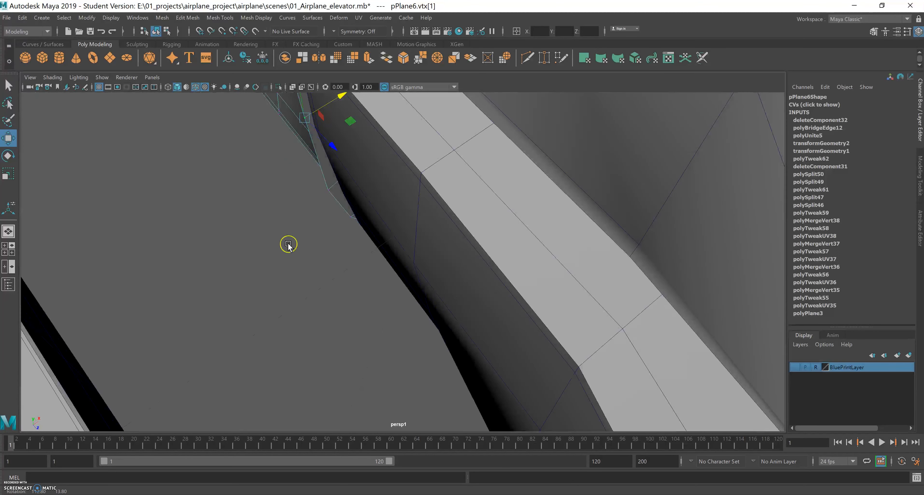
drag(342, 99, 348, 97)
mouse_move(346, 187)
alt+mouse_down()
mouse_move(365, 182)
mouse_move(377, 220)
mouse_move(342, 195)
alt+mouse_up()
alt+middle_drag(342, 195, 339, 195)
alt+middle_drag(340, 190, 311, 270)
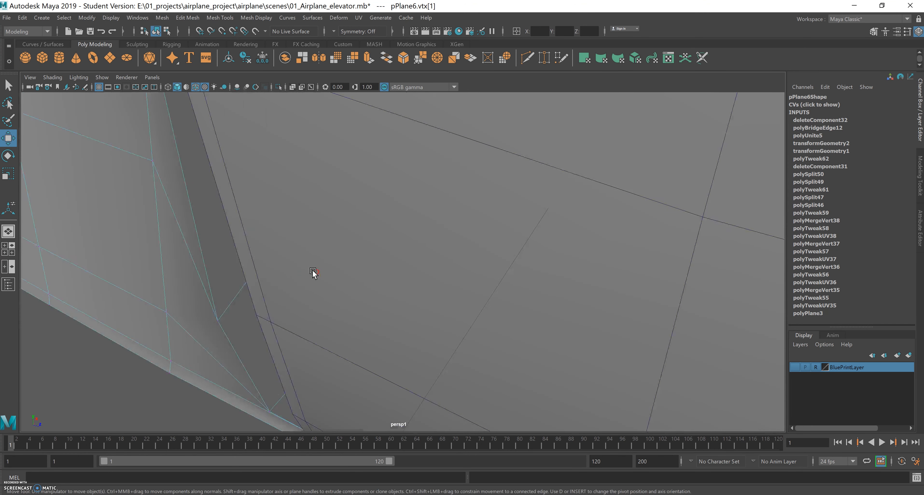
Step: Move the lowest front-edge vertices of the rudder sideways, one after another, to match the bottom of the rear fuselage
click(218, 321)
drag(246, 296, 263, 284)
alt+middle_drag(281, 251, 312, 176)
alt+drag(327, 223, 228, 226)
click(244, 164)
click(253, 265)
alt+drag(283, 284, 324, 289)
drag(171, 277, 342, 239)
alt+right_drag(342, 239, 295, 235)
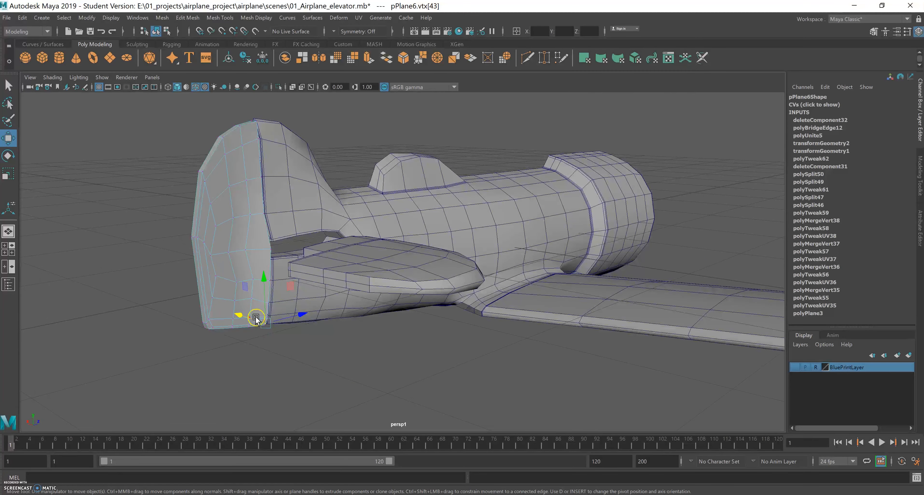
Step: Leave vertex editing and return to object mode with the whole rudder selected
right_drag(241, 227, 269, 218)
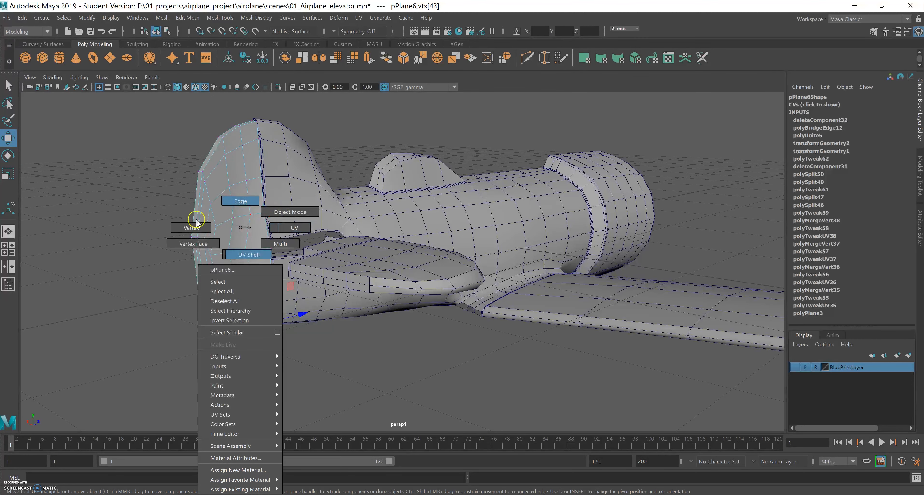
click(269, 212)
right_drag(235, 240, 283, 224)
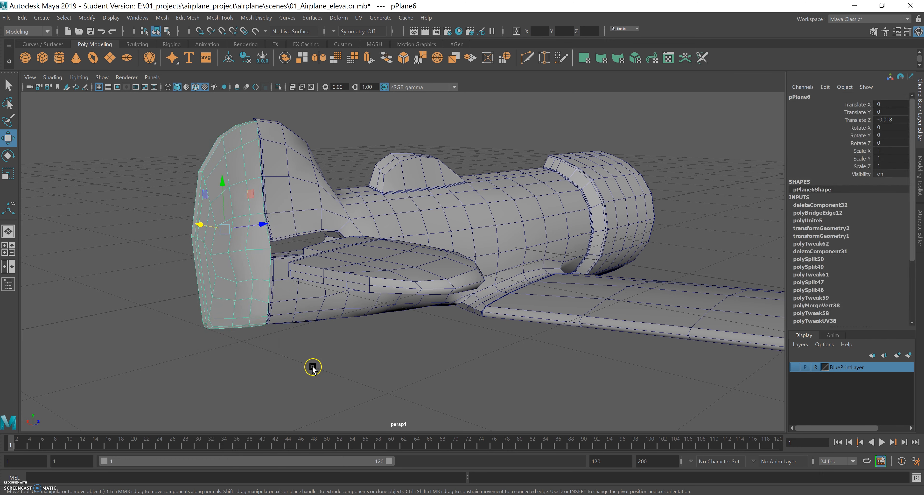
Step: Save the scene under the new name 01_Airplane_rudder.mb in the scenes folder, and return to the Move tool
click(6, 18)
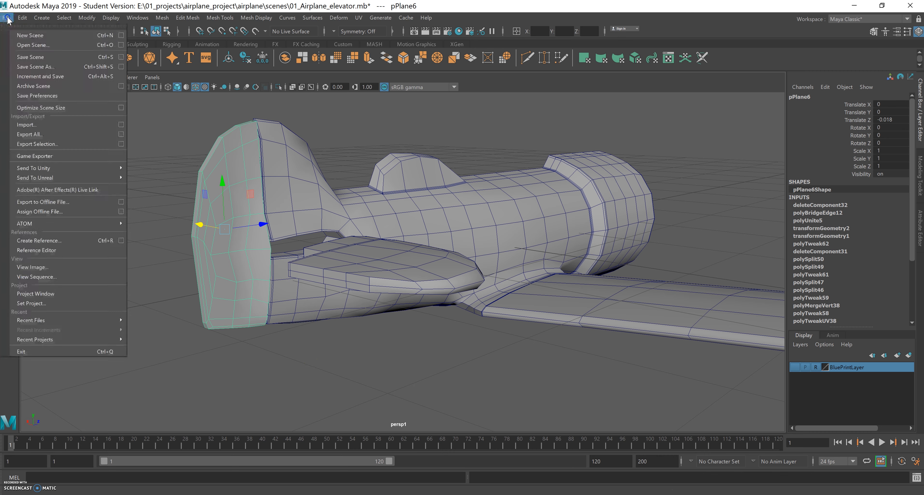
click(34, 67)
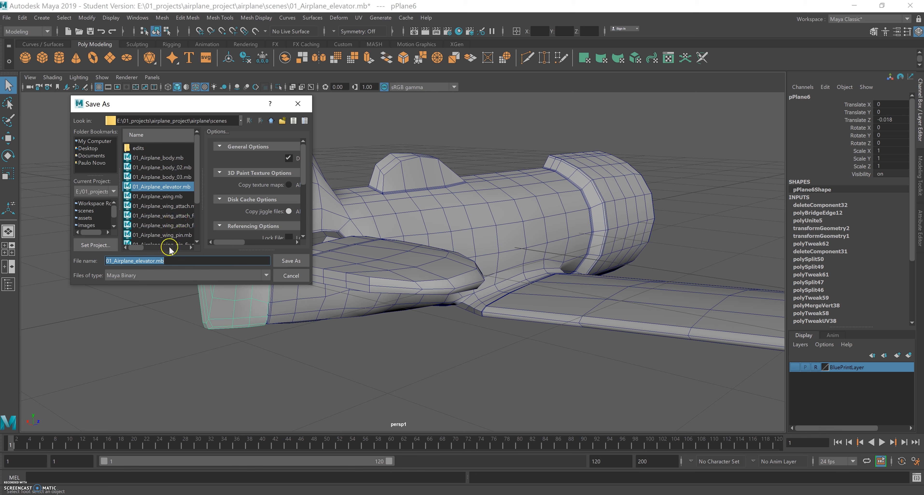
click(154, 260)
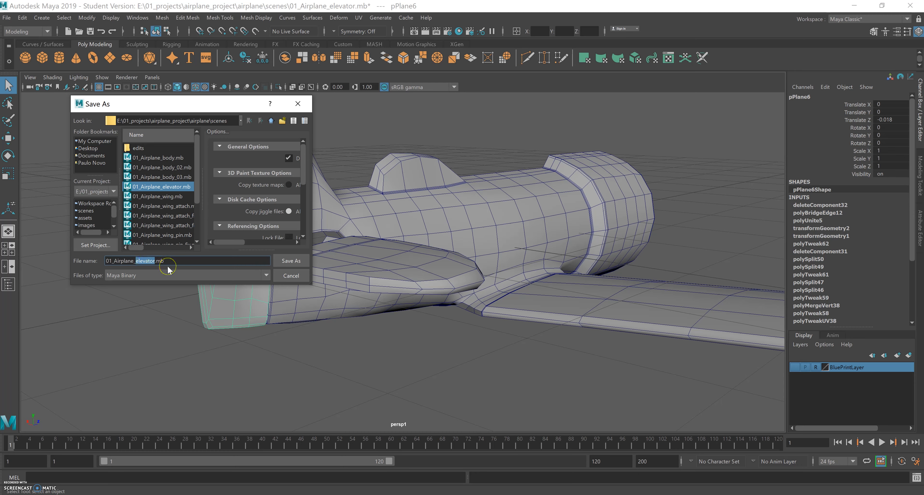
text(rudd)
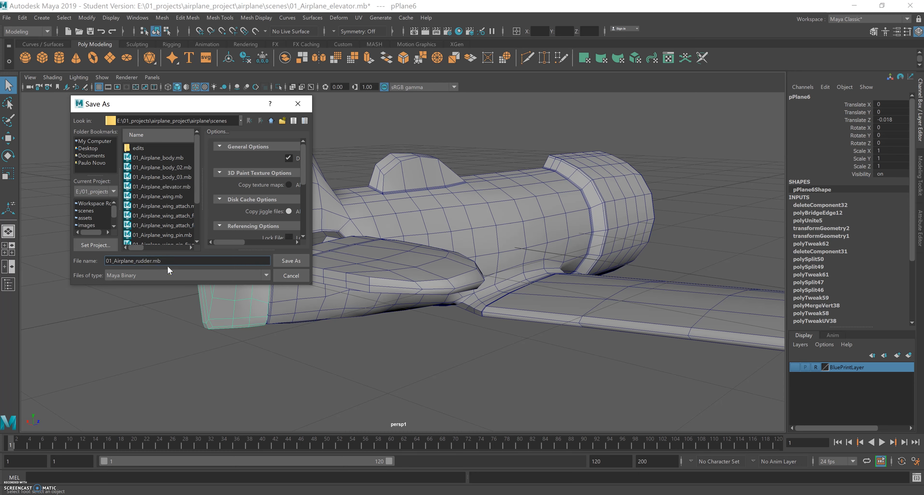
click(286, 262)
click(443, 271)
key(w)
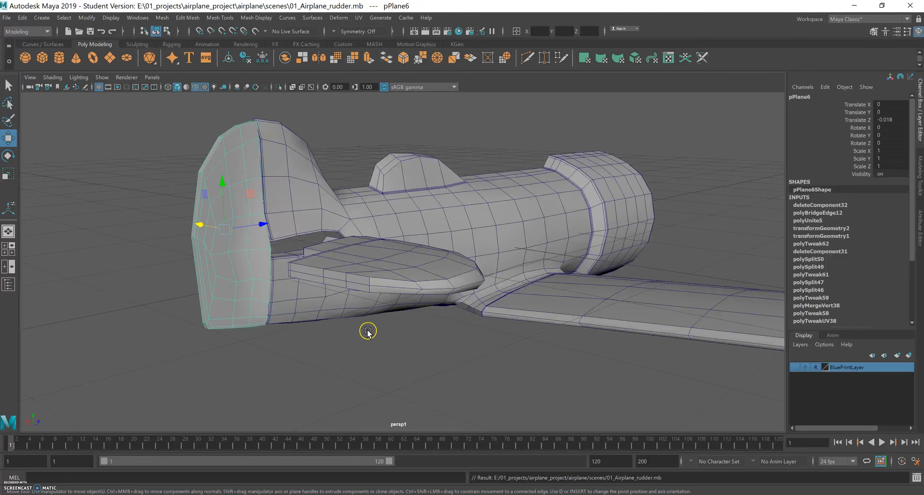